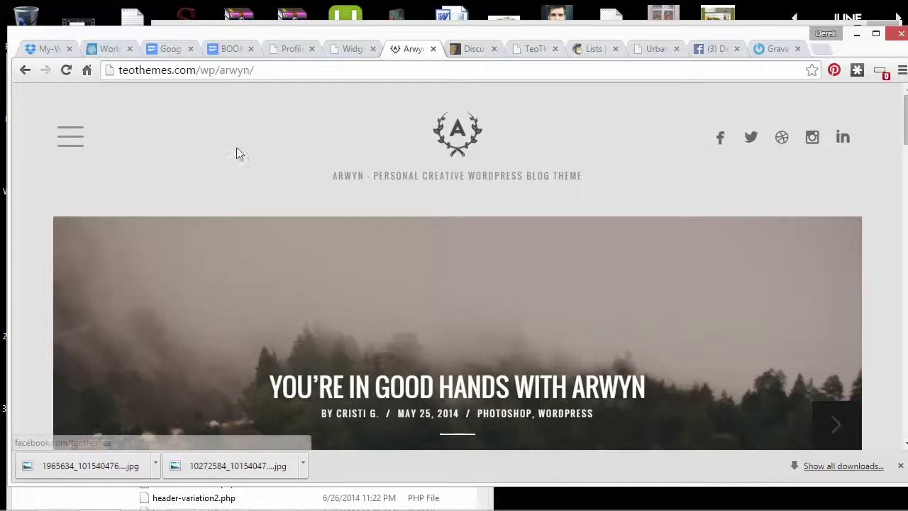
Open the Arwyn demo's slide-out navigation menu, look over its entries, and close it
left_click(67, 138)
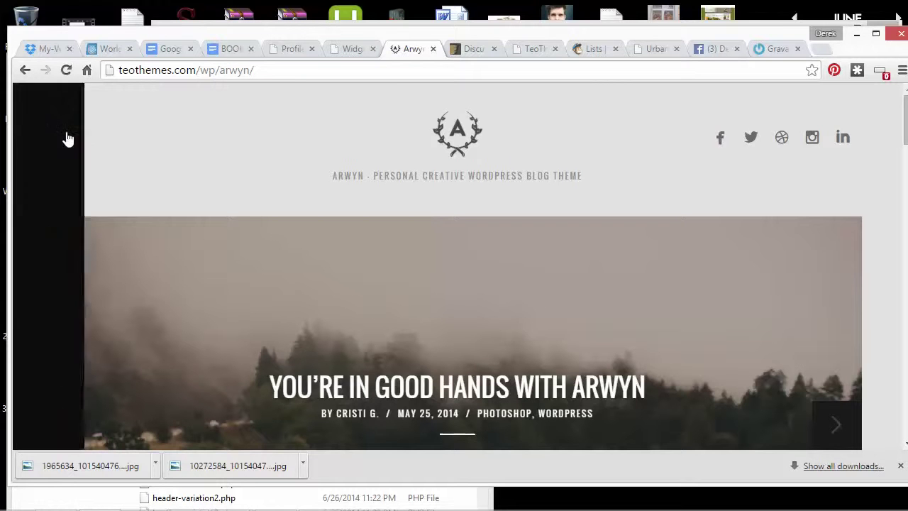
scroll(106, 255, "down", 6)
scroll(117, 284, "up", 6)
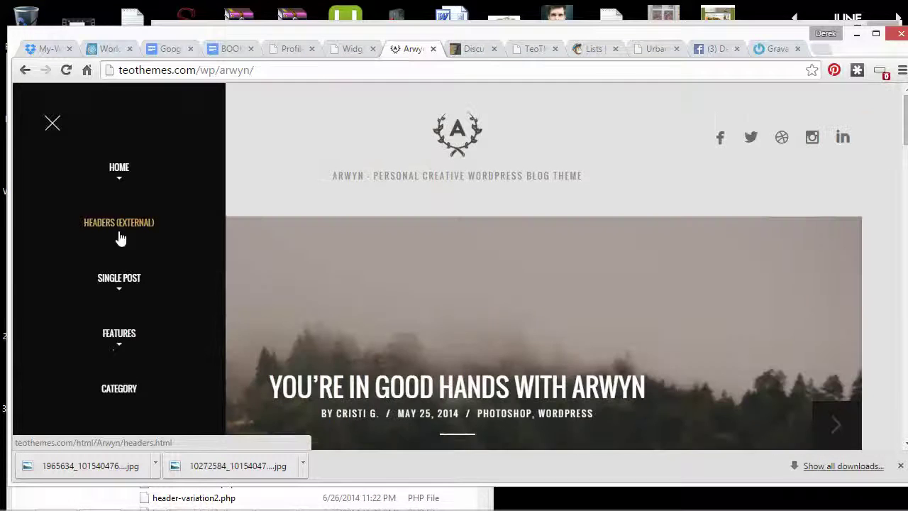
left_click(53, 122)
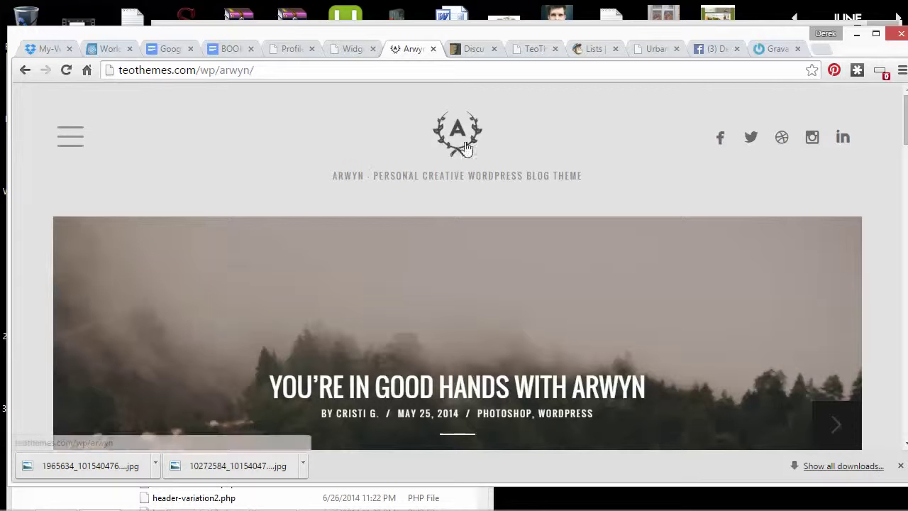
left_click(73, 146)
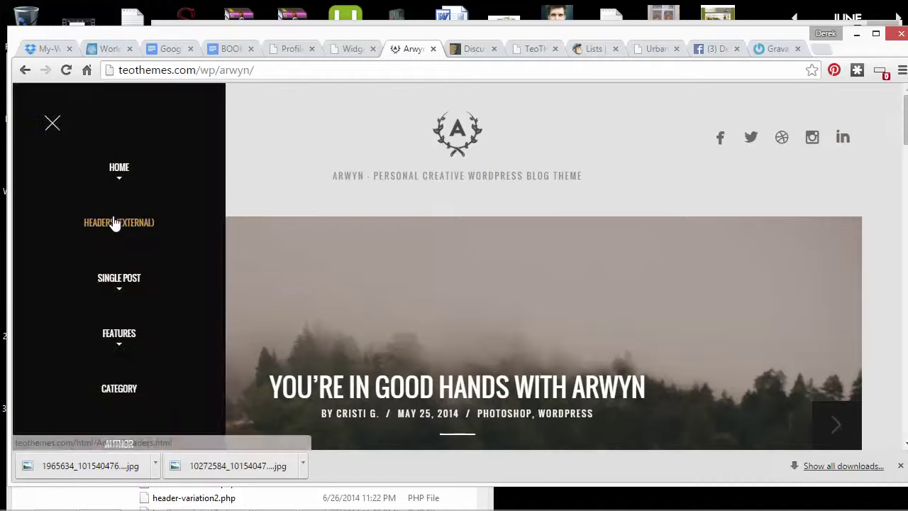
scroll(130, 315, "down", 4)
scroll(132, 298, "up", 4)
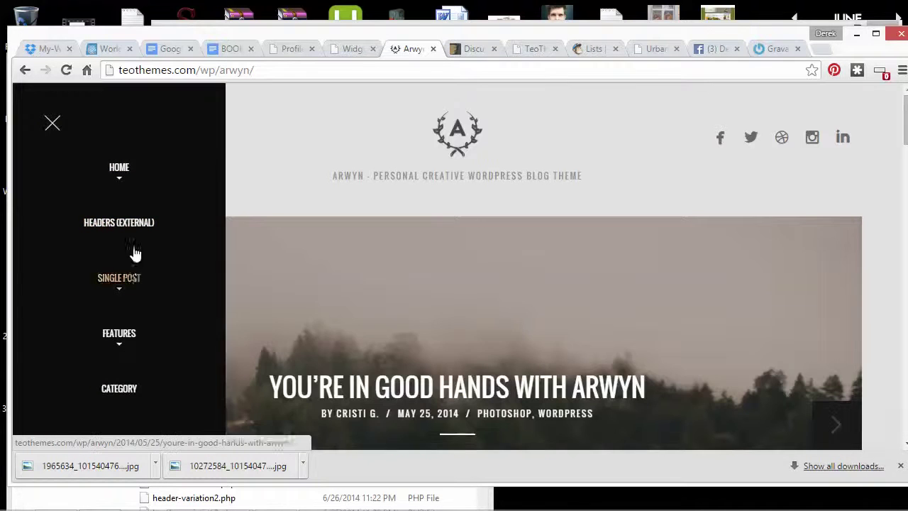
left_click(255, 186)
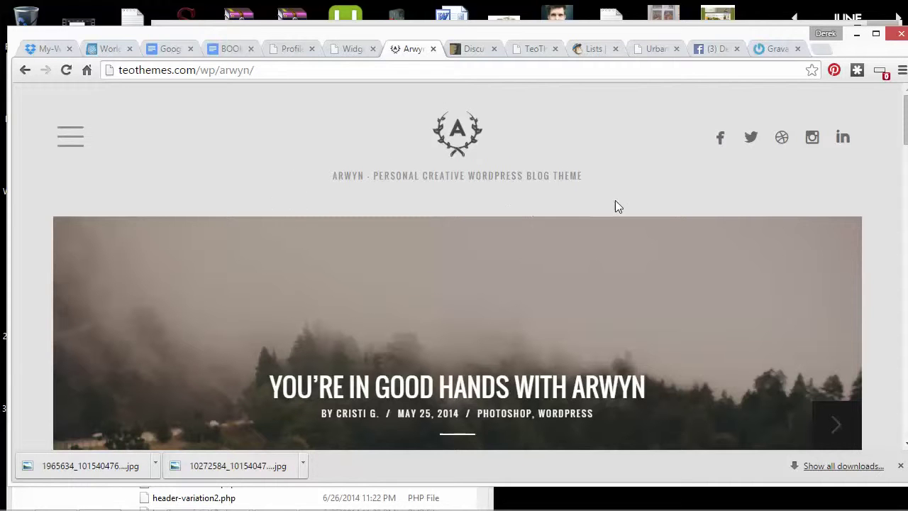
Examine the featured post banner on the Arwyn home page and how it leads into the post list
scroll(285, 205, "down", 3)
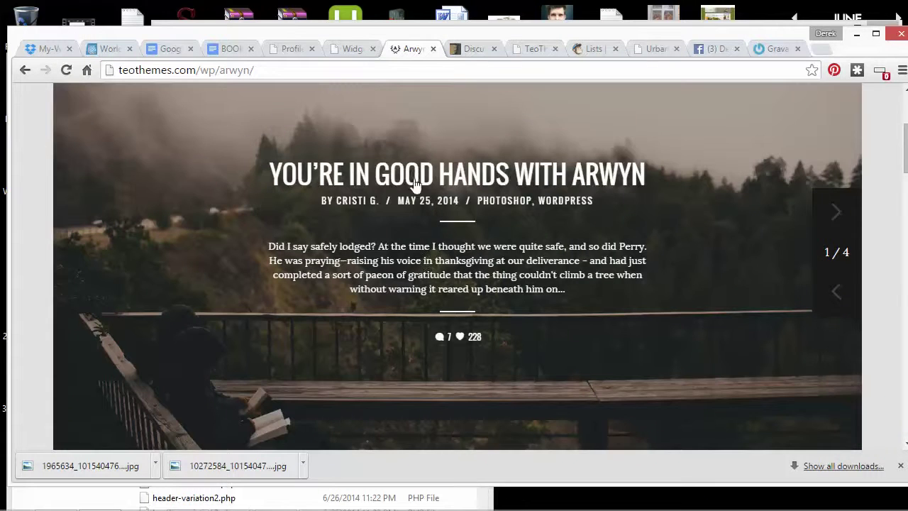
scroll(518, 311, "down", 2)
scroll(436, 287, "up", 4)
scroll(415, 270, "down", 2)
scroll(597, 259, "down", 2)
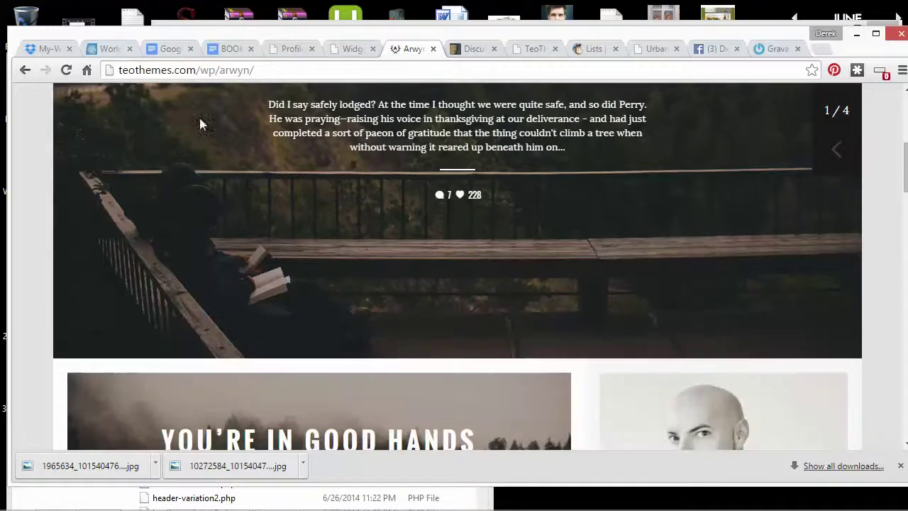
scroll(356, 203, "up", 3)
scroll(444, 283, "down", 15)
scroll(421, 298, "up", 15)
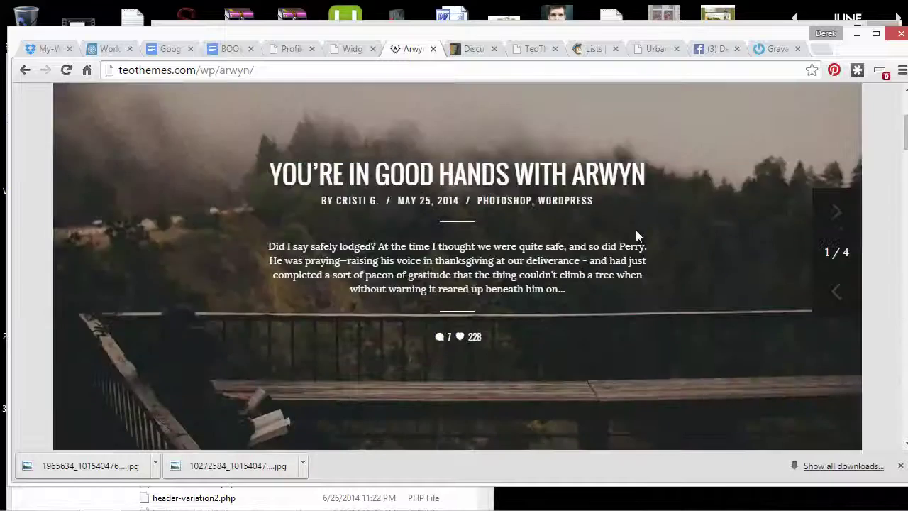
Advance the featured post slider to its fourth slide and look over the banner
left_click(837, 216)
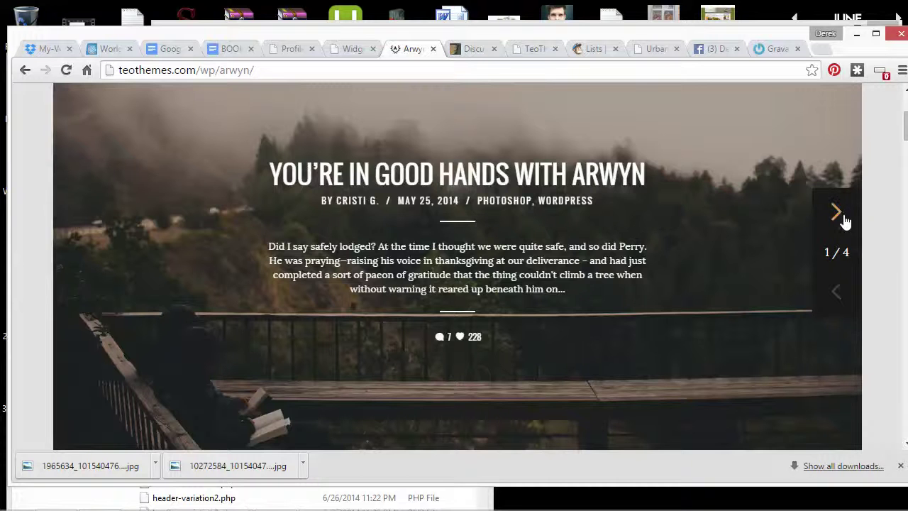
left_click(842, 222)
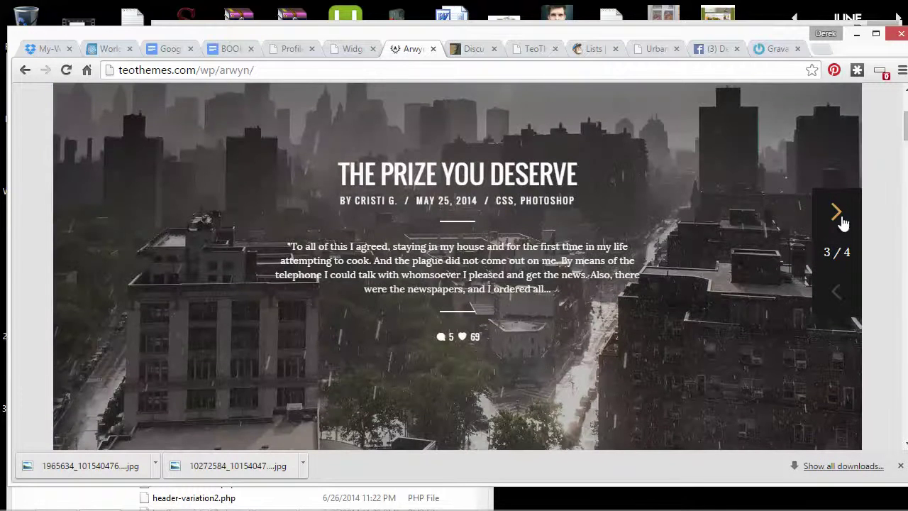
left_click(842, 222)
scroll(659, 233, "up", 2)
scroll(675, 231, "down", 3)
scroll(480, 274, "up", 2)
Look over the home page's blog posts and Latest Posts sidebar down to "When There Is No Tomorrow"
scroll(478, 274, "down", 6)
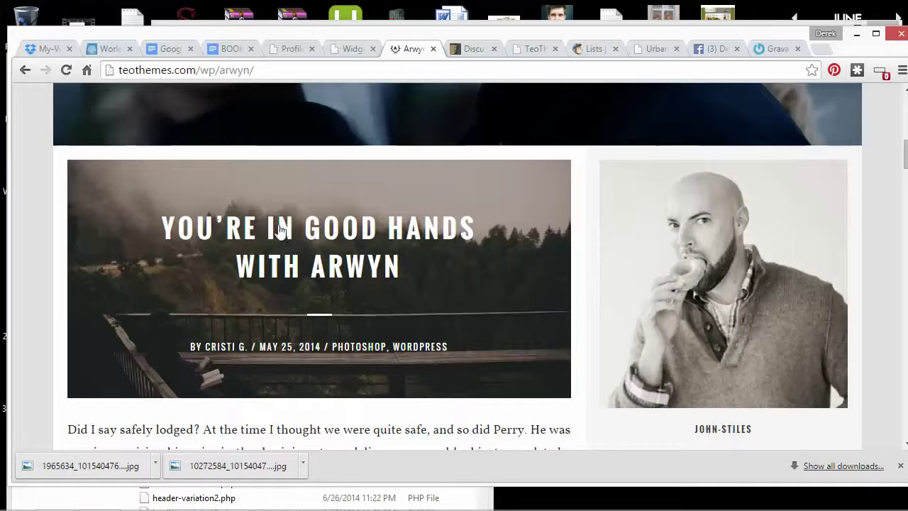
scroll(295, 245, "down", 9)
scroll(292, 263, "up", 3)
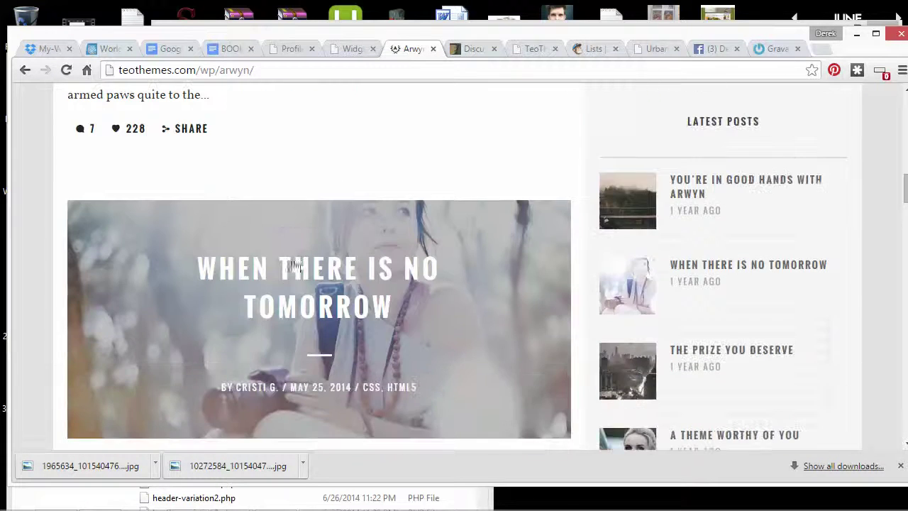
scroll(303, 275, "down", 2)
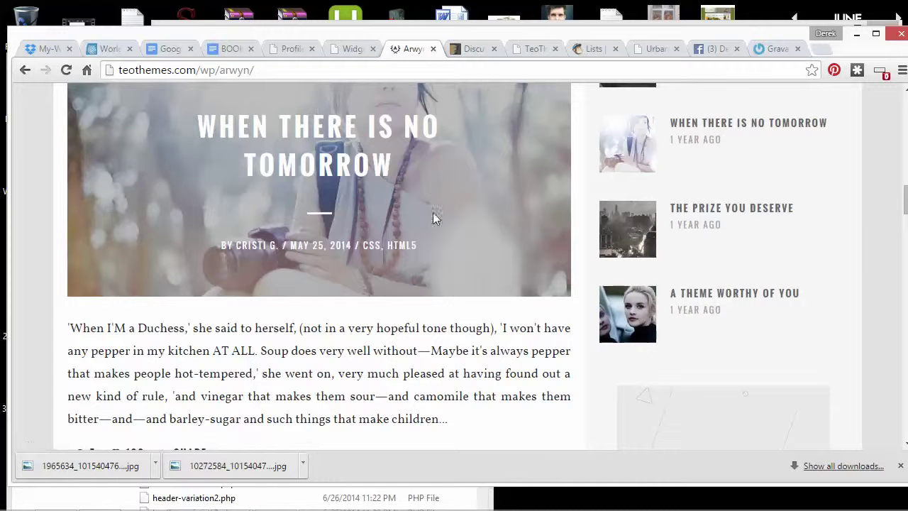
Open the post "When There Is No Tomorrow", view its single-post layout, and return to the home page's post list
left_click(346, 186)
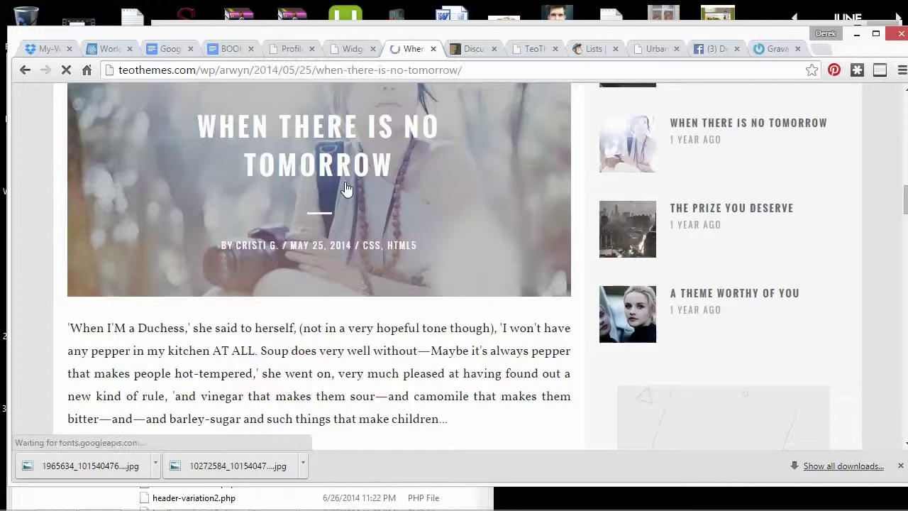
scroll(397, 220, "down", 5)
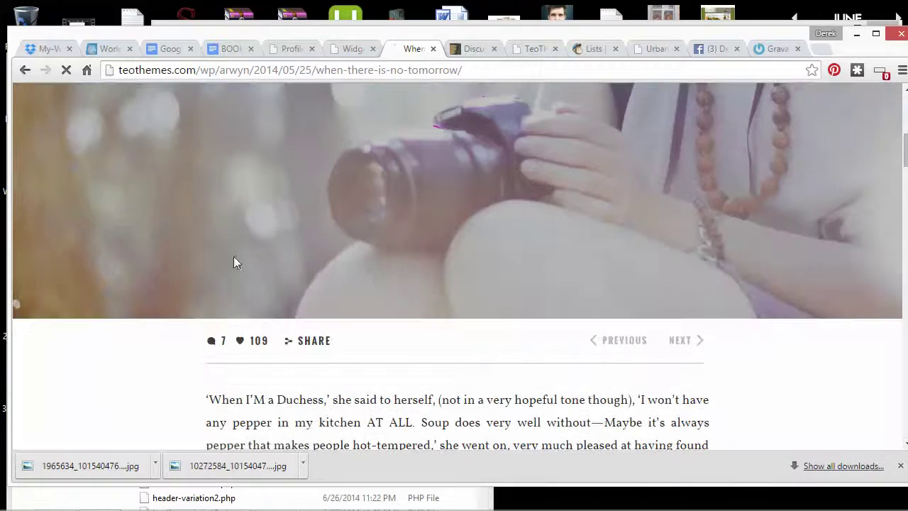
scroll(486, 248, "down", 5)
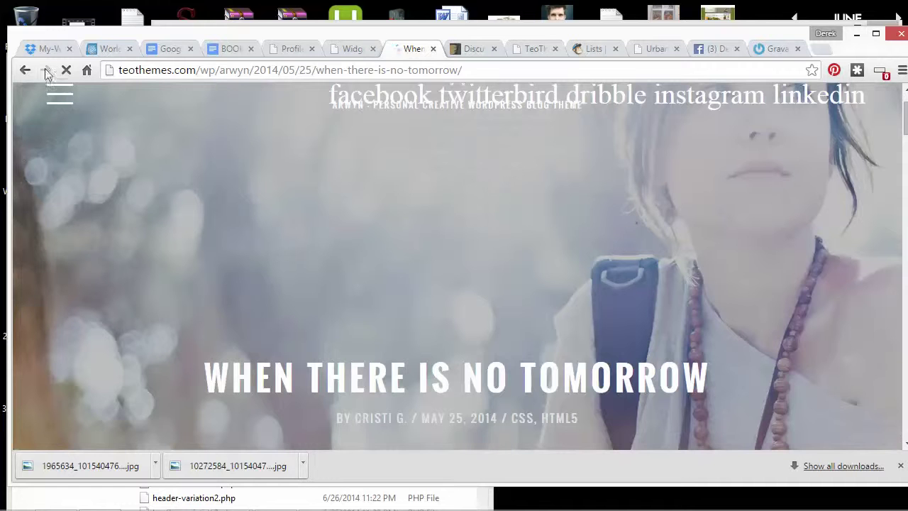
left_click(25, 70)
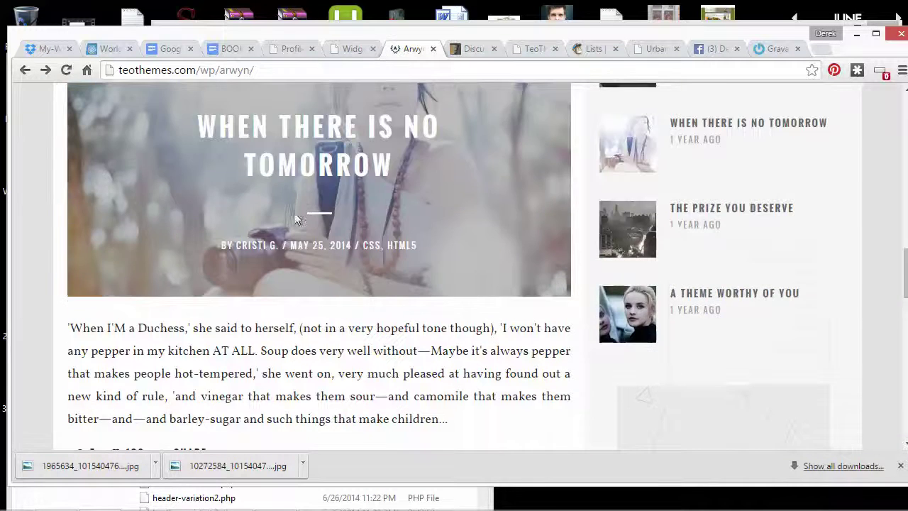
scroll(295, 179, "down", 4)
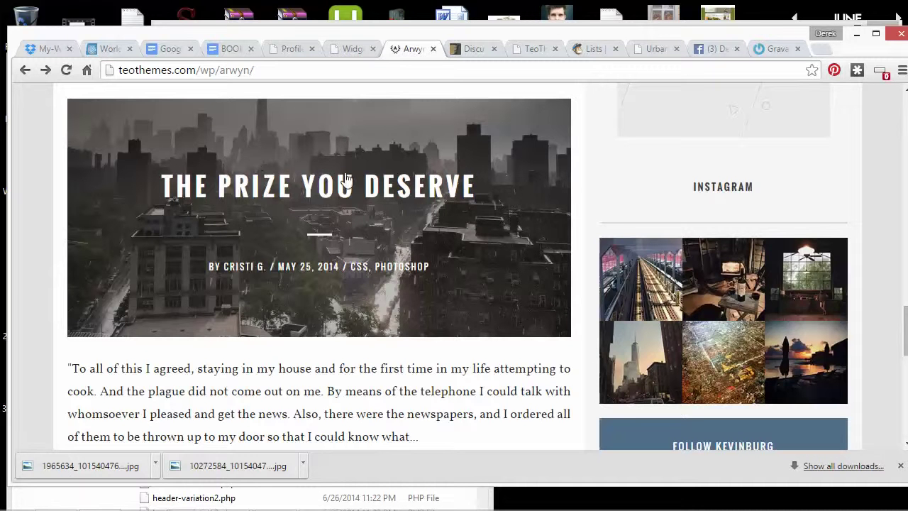
Switch to the framed TeoThemes demo of Arwyn and look over its header and featured post
left_click(471, 51)
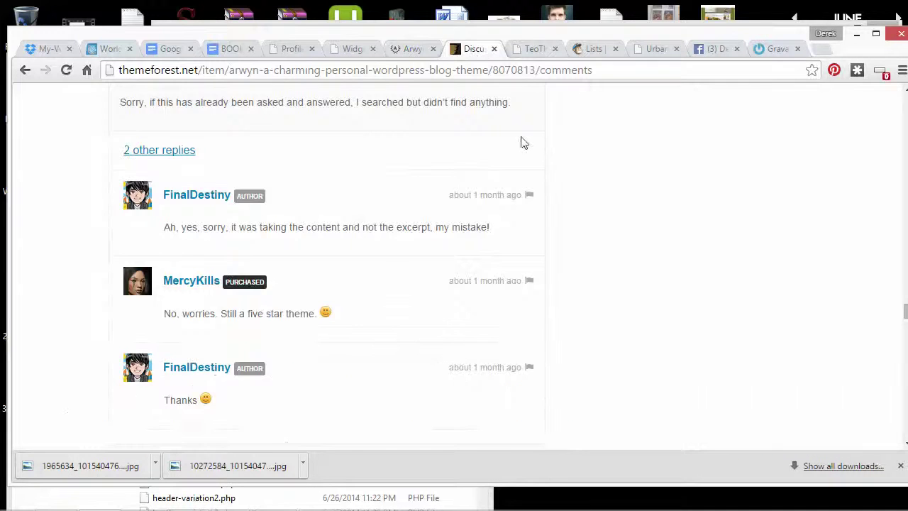
left_click(534, 51)
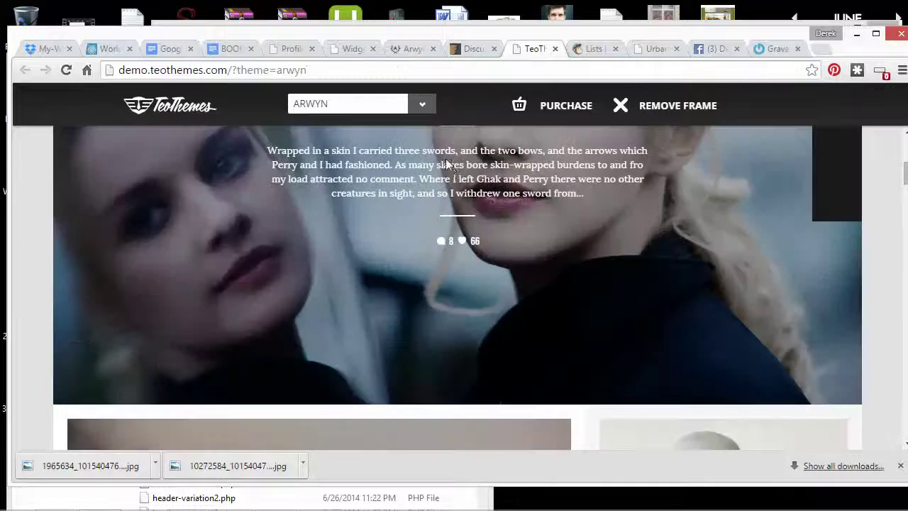
scroll(460, 178, "up", 5)
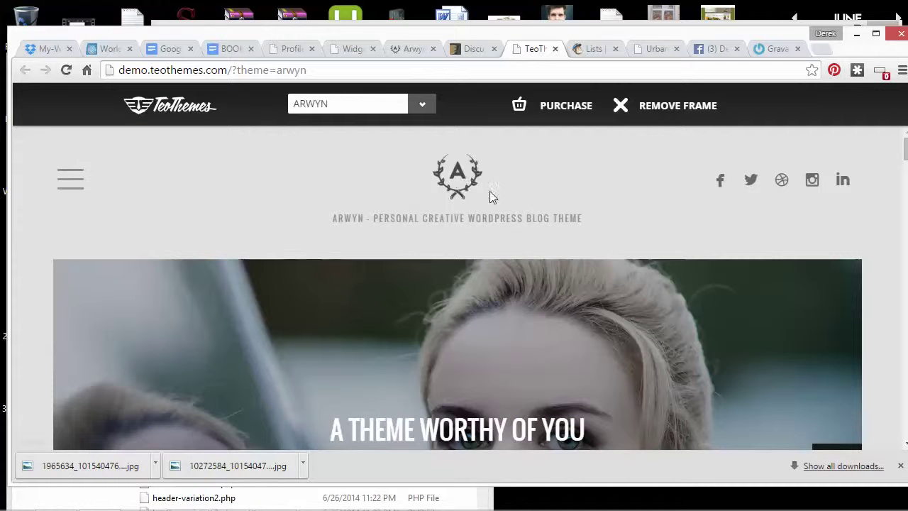
scroll(544, 221, "down", 10)
scroll(567, 225, "up", 2)
scroll(560, 226, "up", 8)
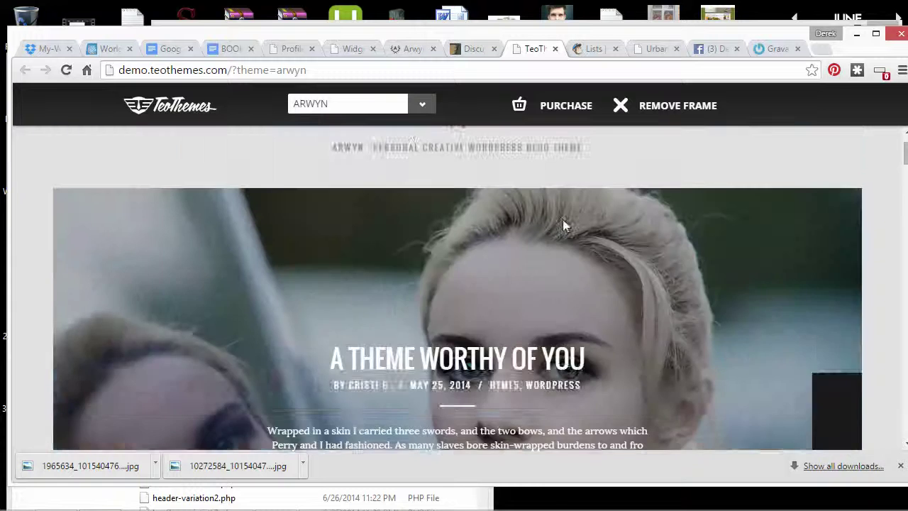
Examine the featured banner, first blog post and author sidebar in the framed Arwyn demo
scroll(500, 206, "down", 3)
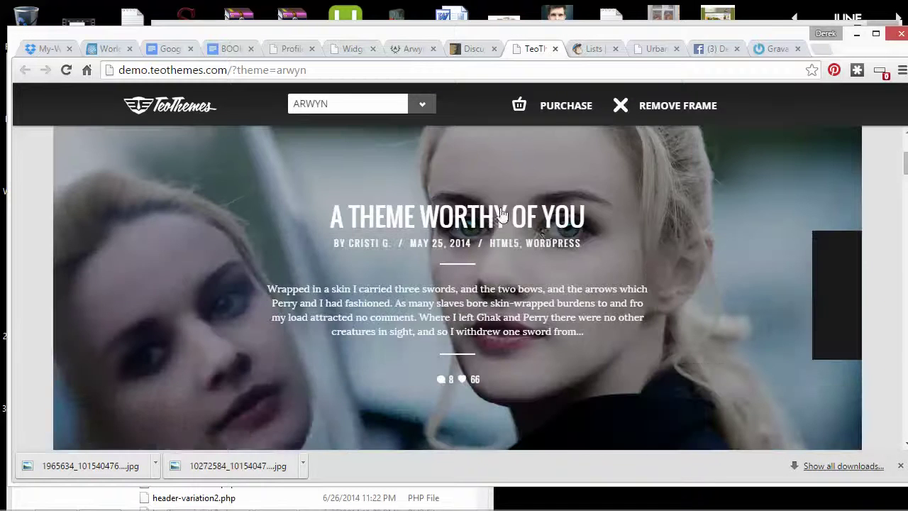
scroll(481, 248, "down", 5)
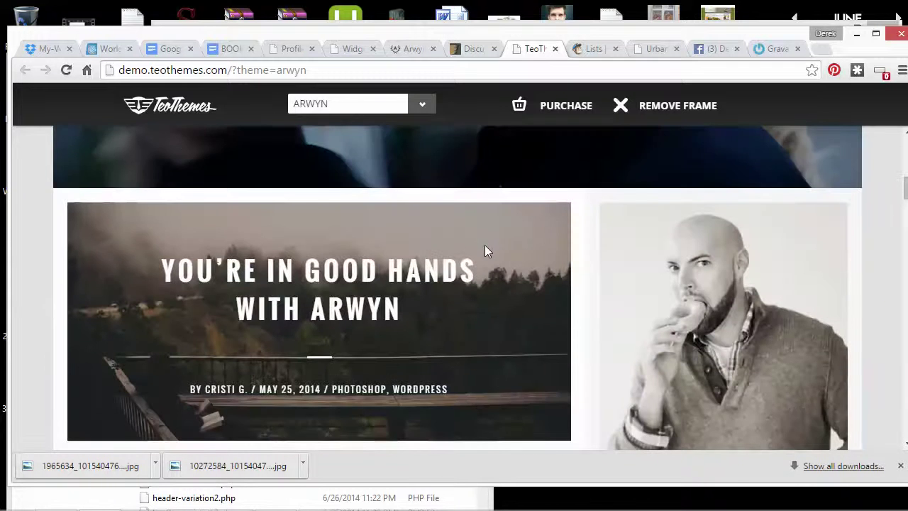
scroll(480, 242, "down", 3)
scroll(475, 244, "down", 5)
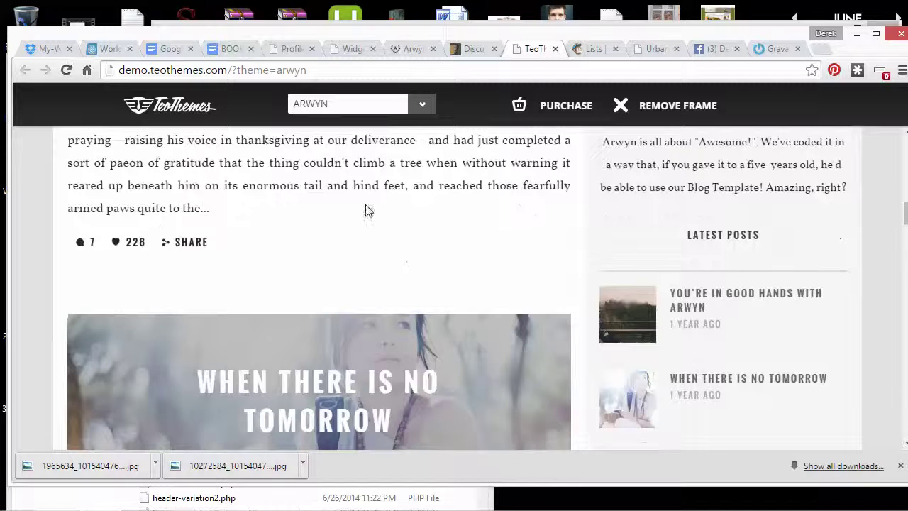
scroll(419, 216, "up", 6)
scroll(438, 223, "up", 1)
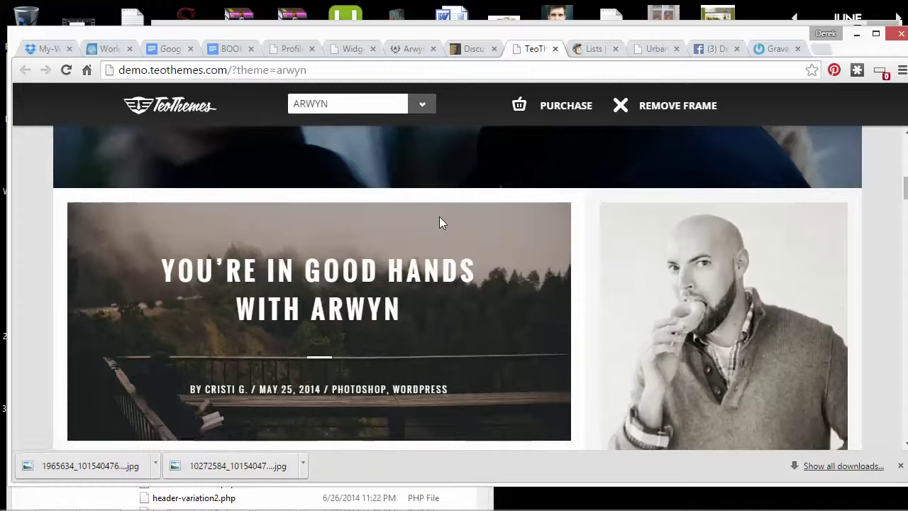
scroll(448, 234, "up", 7)
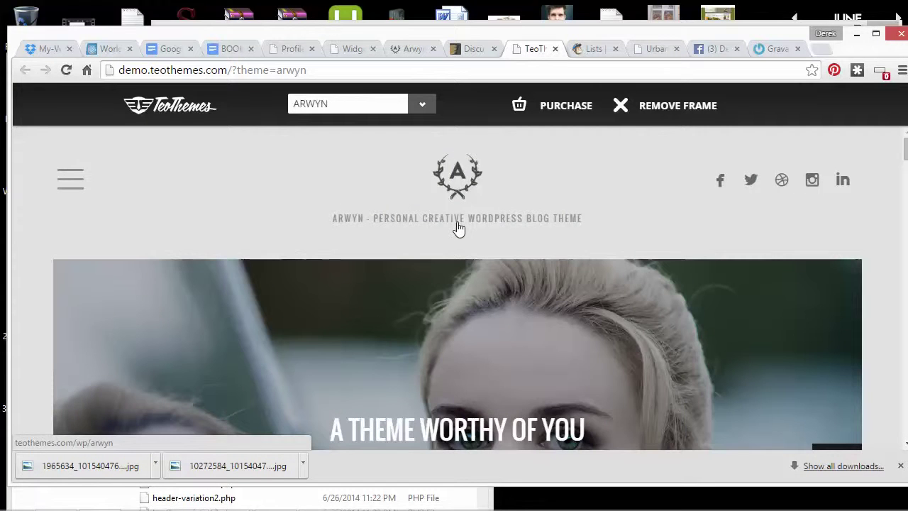
Review the framed demo's full home page layout, from the logo header through the post list and sidebar widgets
scroll(522, 219, "down", 10)
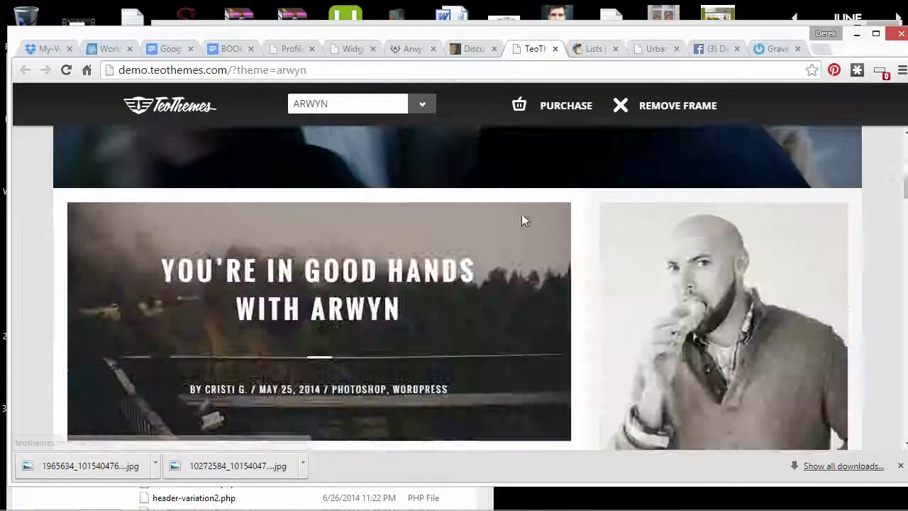
scroll(525, 220, "up", 9)
scroll(594, 259, "down", 10)
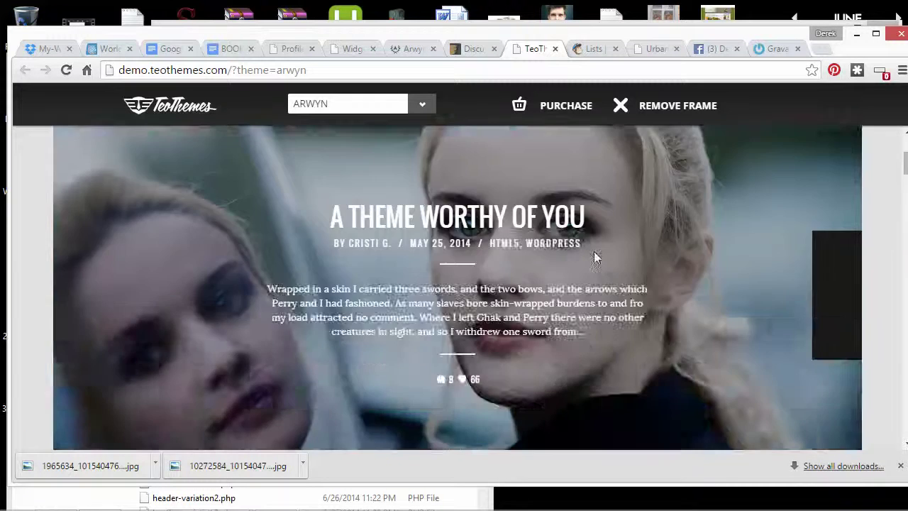
scroll(598, 266, "down", 3)
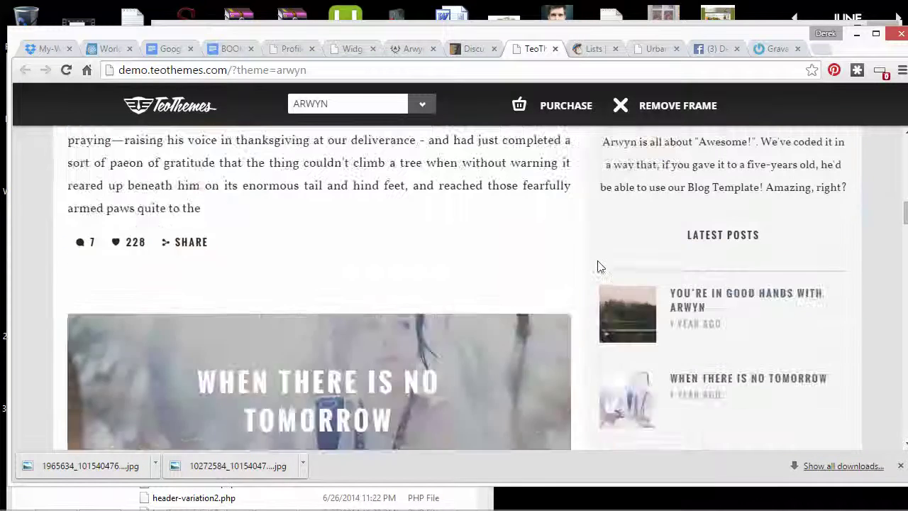
scroll(594, 261, "up", 13)
scroll(504, 213, "down", 3)
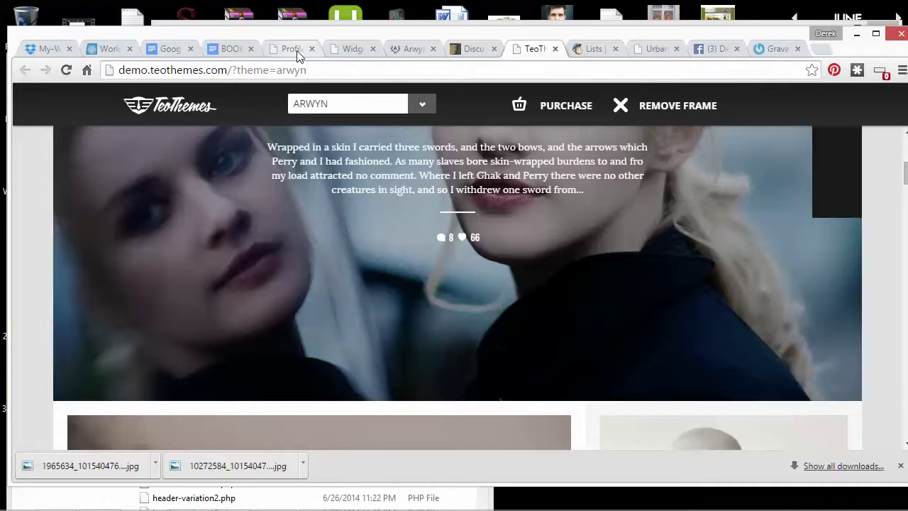
scroll(343, 140, "up", 3)
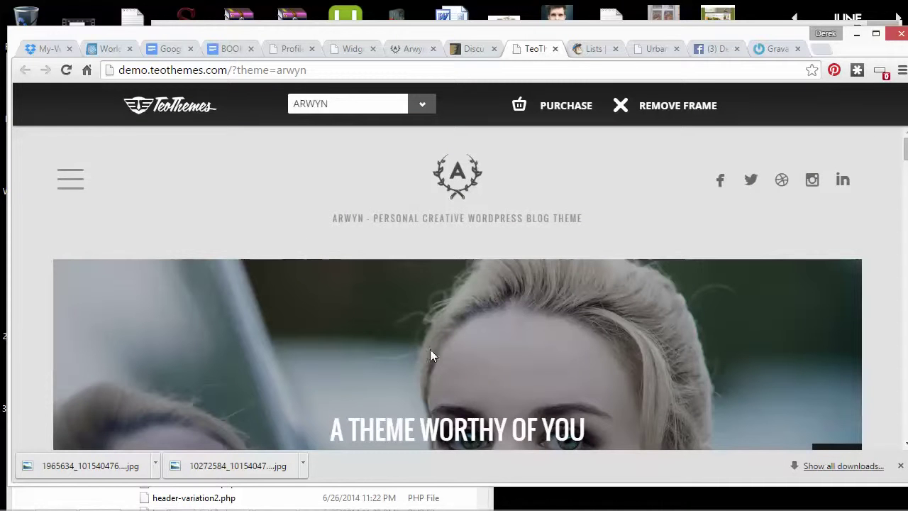
scroll(429, 302, "down", 5)
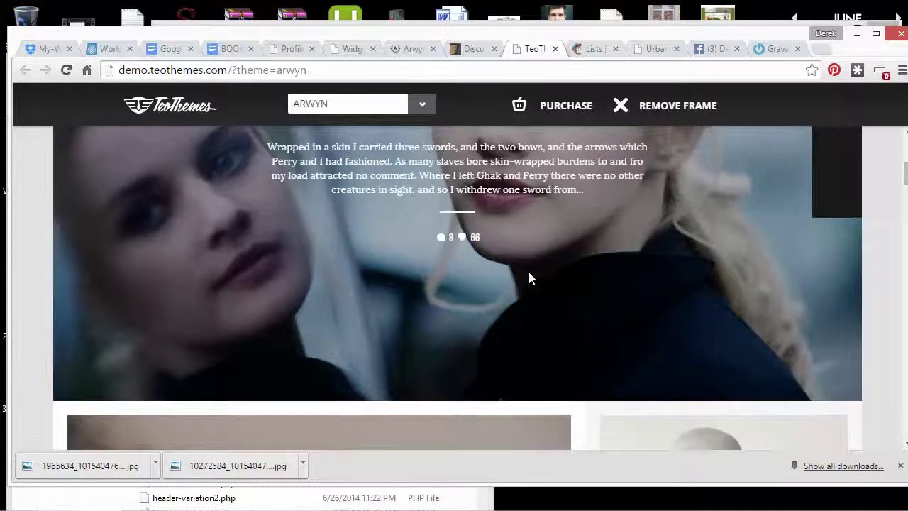
scroll(533, 277, "down", 5)
scroll(644, 264, "down", 6)
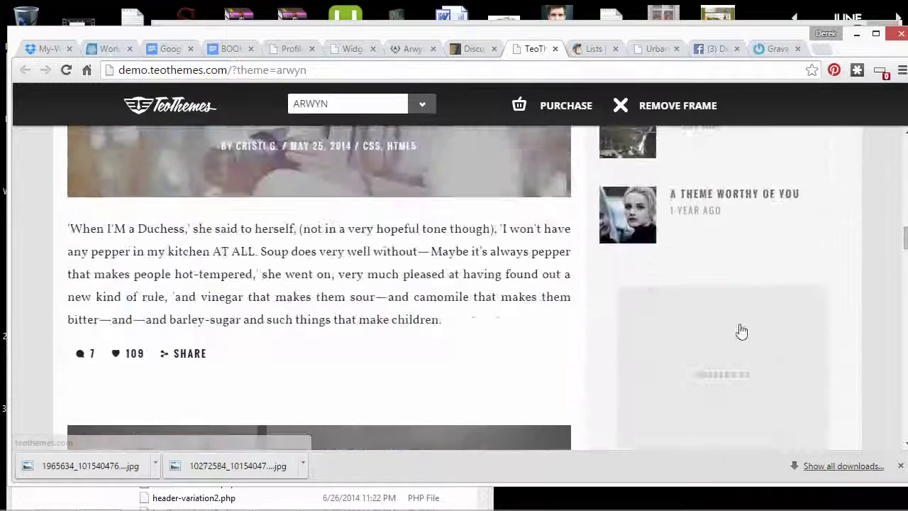
Open the Urban Epics site and load its home page at urbanepics.com, without the sampledata path
scroll(742, 332, "down", 5)
left_click(352, 48)
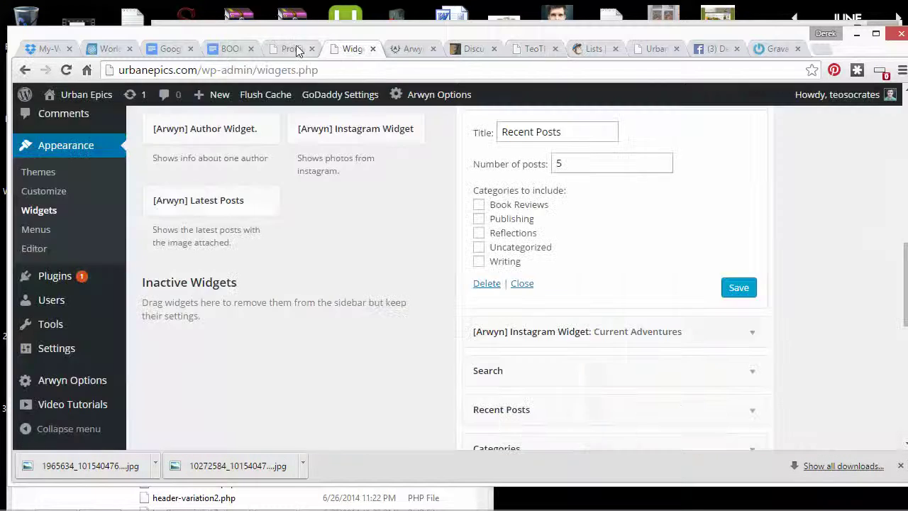
left_click(292, 49)
left_click(342, 48)
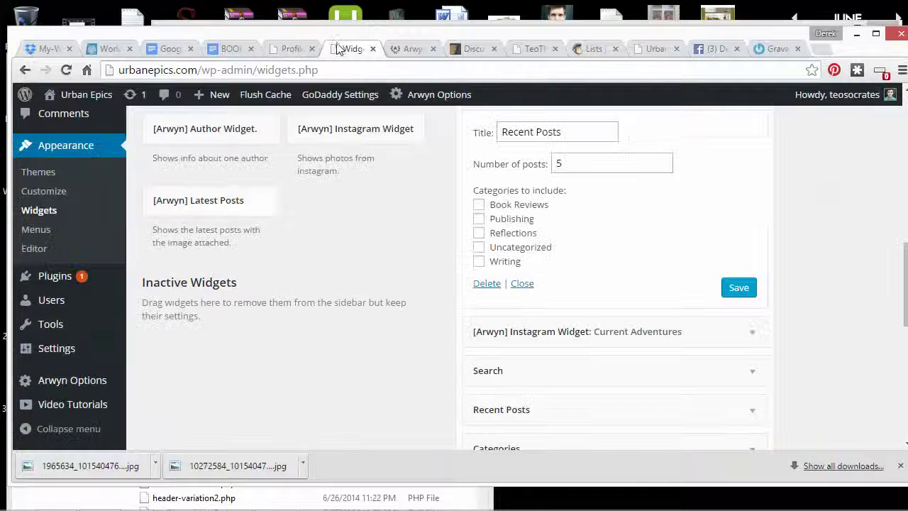
left_click(656, 49)
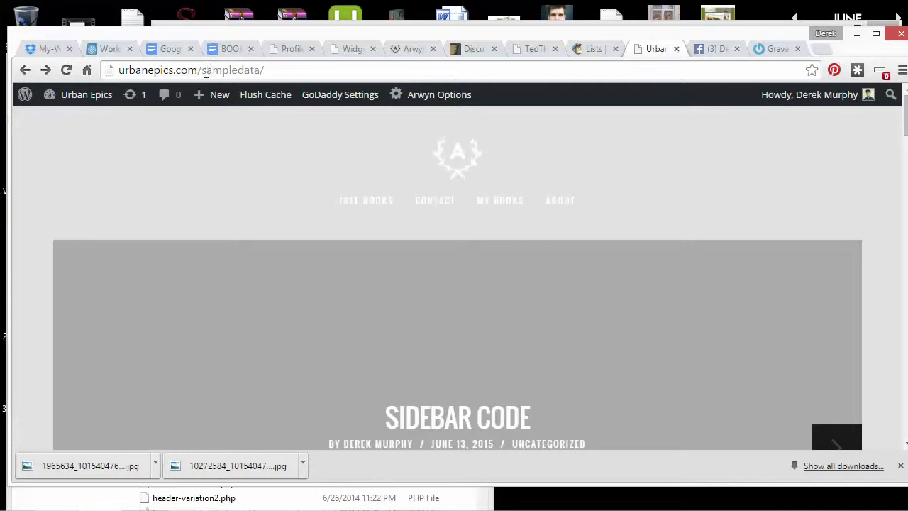
left_click_drag(203, 71, 398, 71)
key("BackSpace")
key("Return")
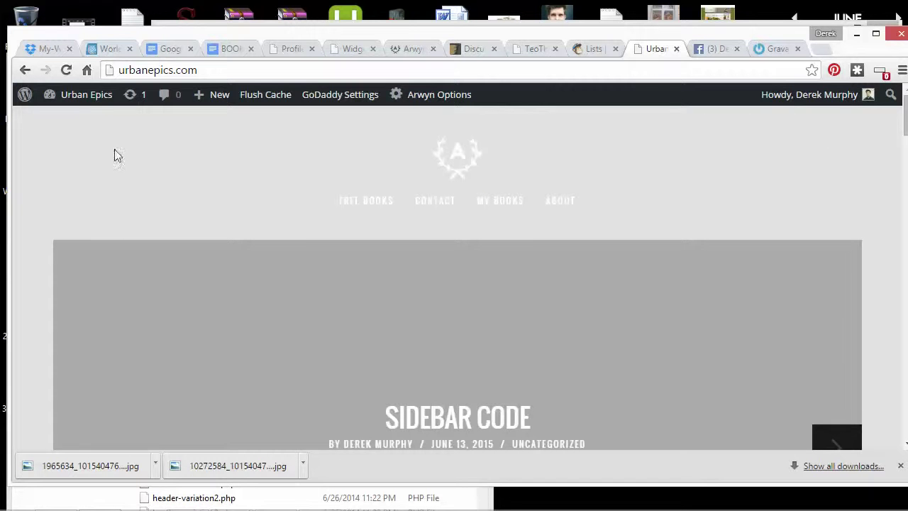
Look over the site's home page, covering the header, the "Sidebar Code" featured slide and the first post
scroll(506, 149, "down", 5)
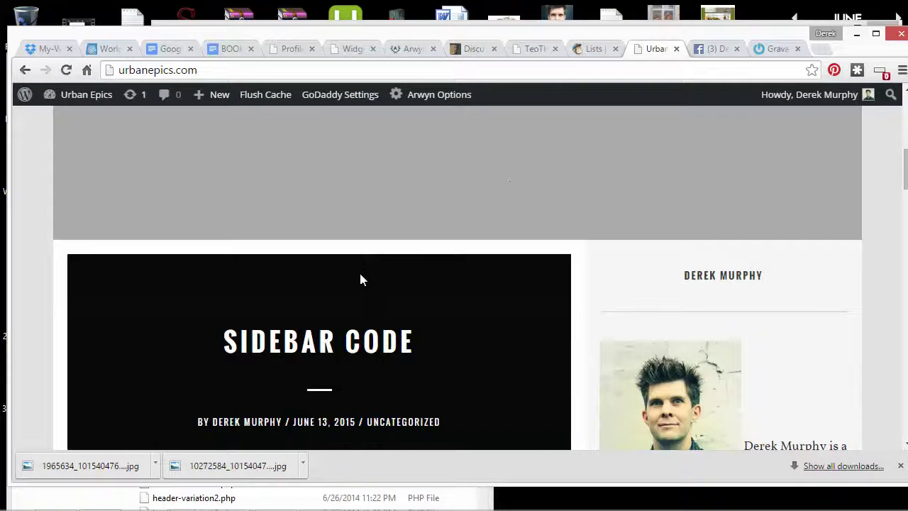
scroll(376, 341, "down", 4)
scroll(388, 270, "up", 9)
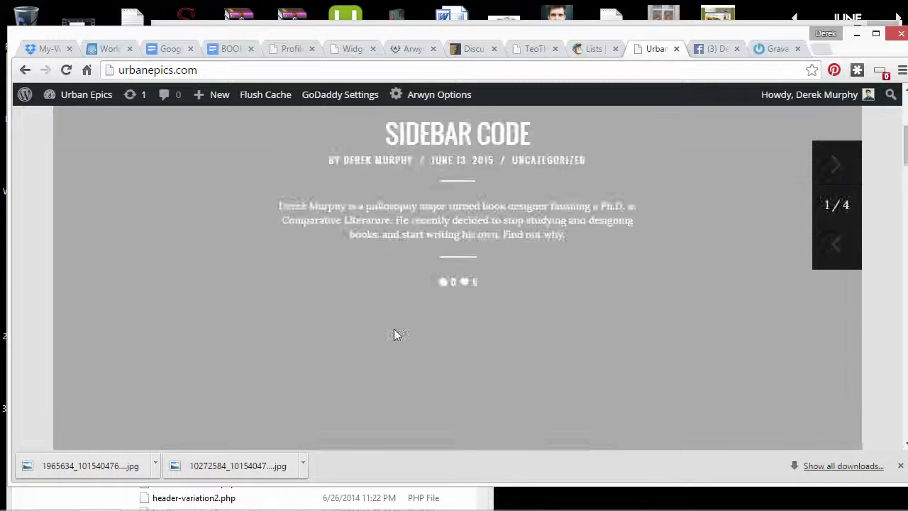
scroll(602, 302, "down", 1)
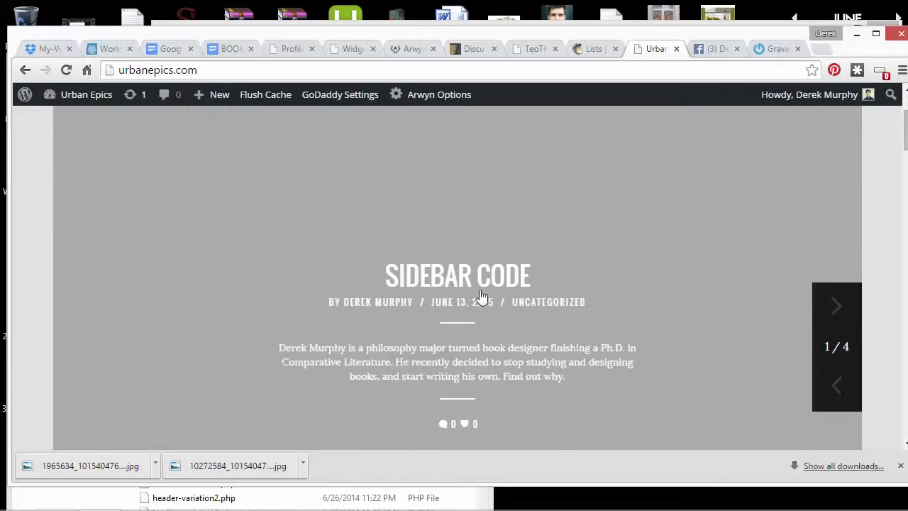
scroll(483, 305, "up", 2)
scroll(484, 300, "down", 3)
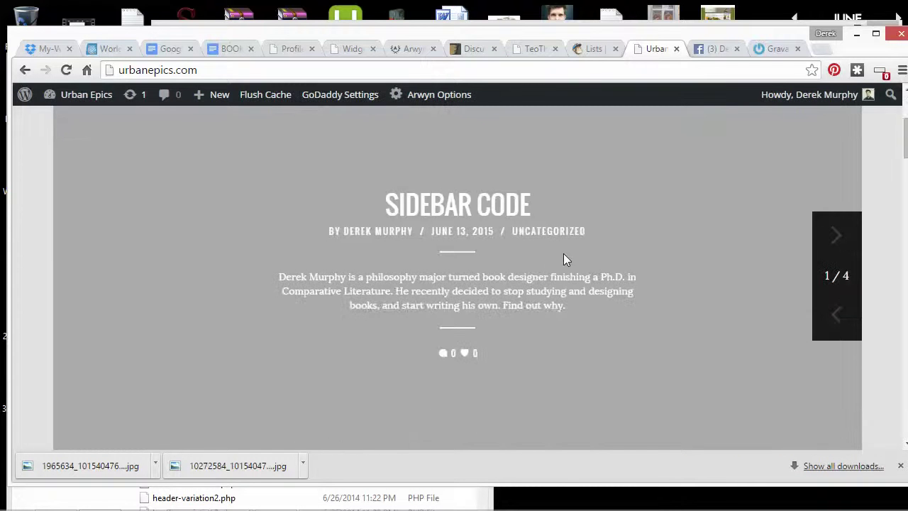
Advance the featured slider to the "Testing 1" slide and view it together with the header
left_click(838, 237)
left_click(839, 239)
scroll(838, 243, "up", 1)
scroll(825, 241, "down", 3)
scroll(826, 242, "up", 5)
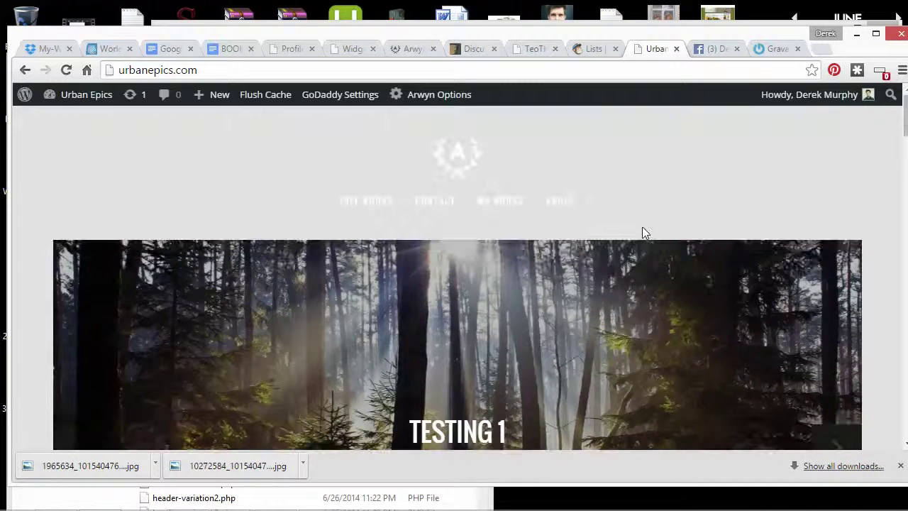
scroll(656, 290, "down", 2)
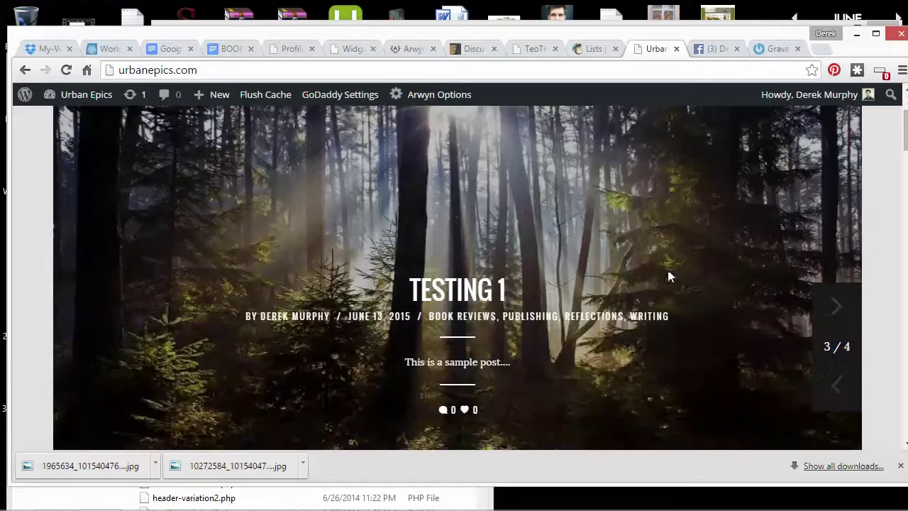
Examine the area below the featured slider, comparing the blog posts with the author text and photos in the sidebar
scroll(638, 298, "down", 2)
scroll(602, 285, "down", 1)
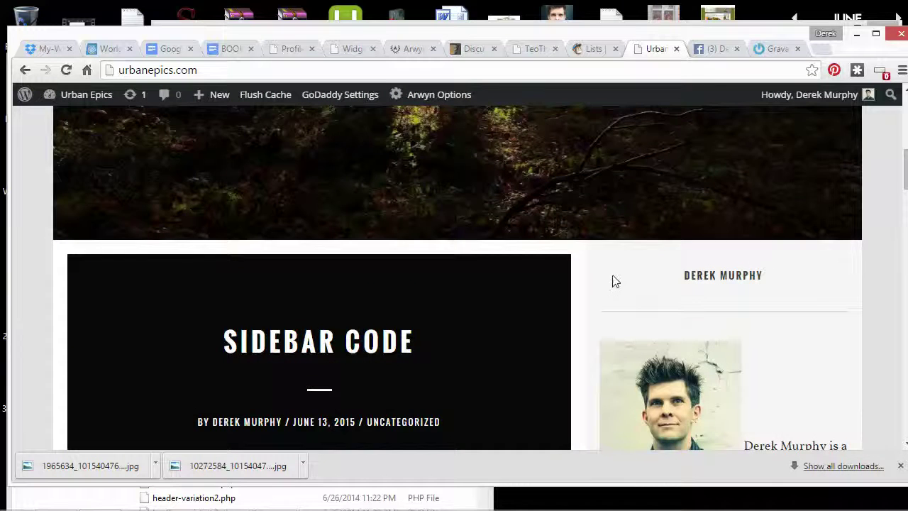
scroll(614, 281, "up", 2)
scroll(604, 277, "up", 2)
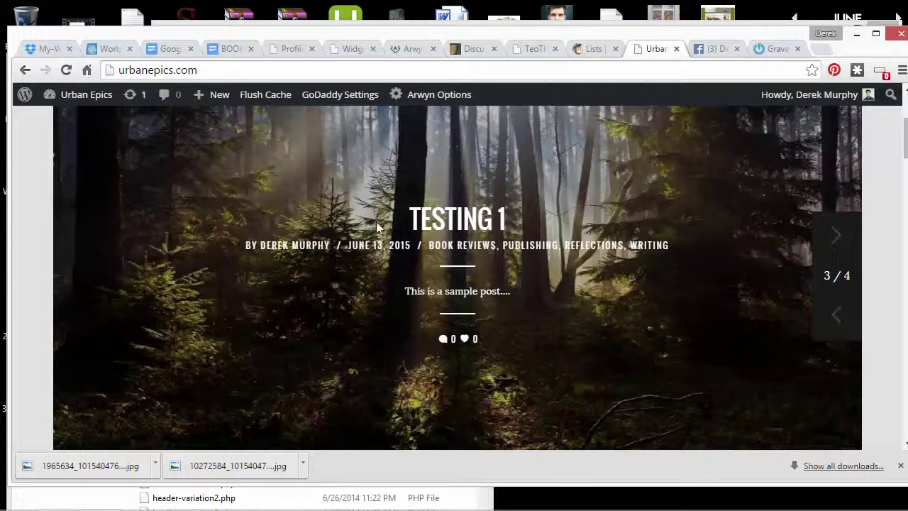
scroll(553, 281, "down", 4)
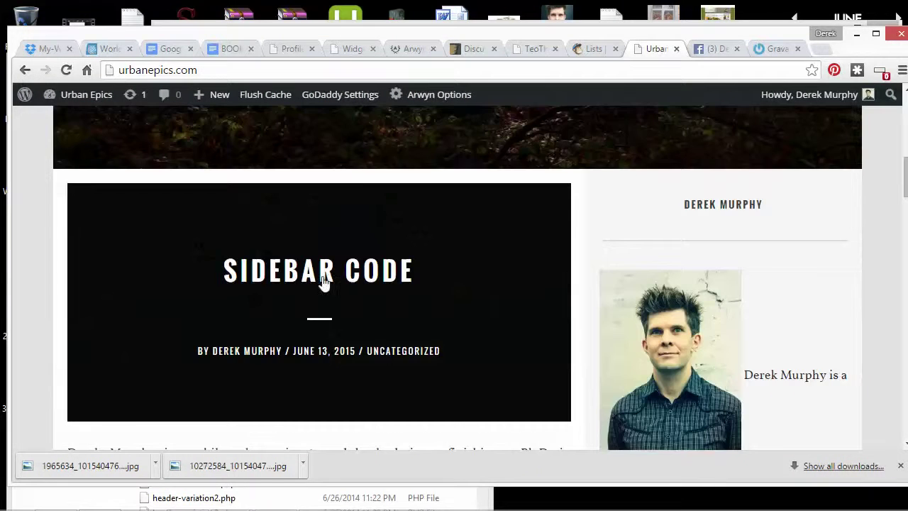
scroll(326, 283, "down", 1)
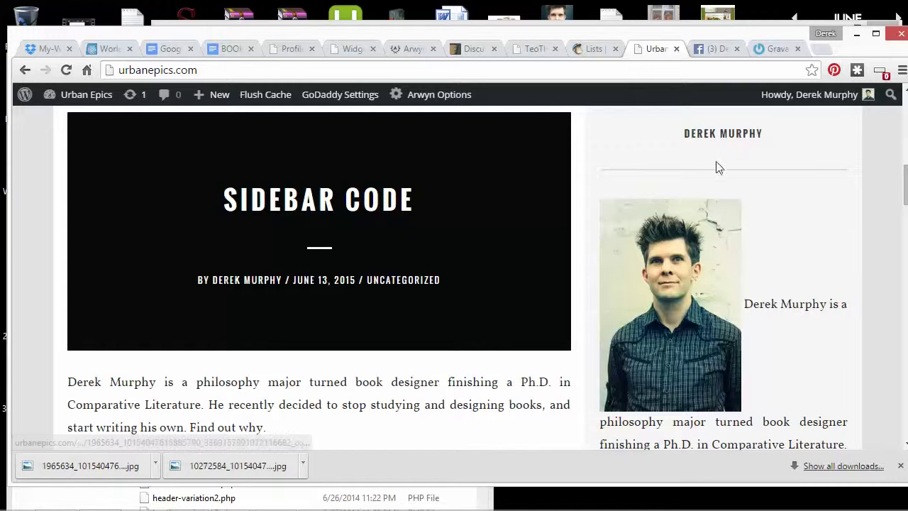
scroll(771, 178, "up", 3)
scroll(743, 209, "down", 2)
scroll(752, 273, "down", 3)
scroll(749, 277, "up", 4)
scroll(746, 276, "down", 5)
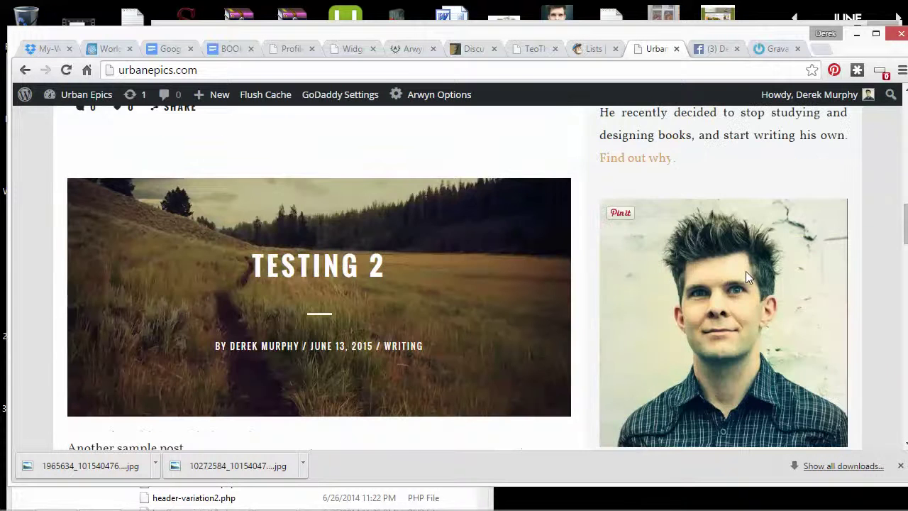
Switch to the Arwyn demo and view the author widget in its sidebar for comparison
left_click(408, 49)
scroll(650, 179, "up", 8)
scroll(723, 248, "down", 2)
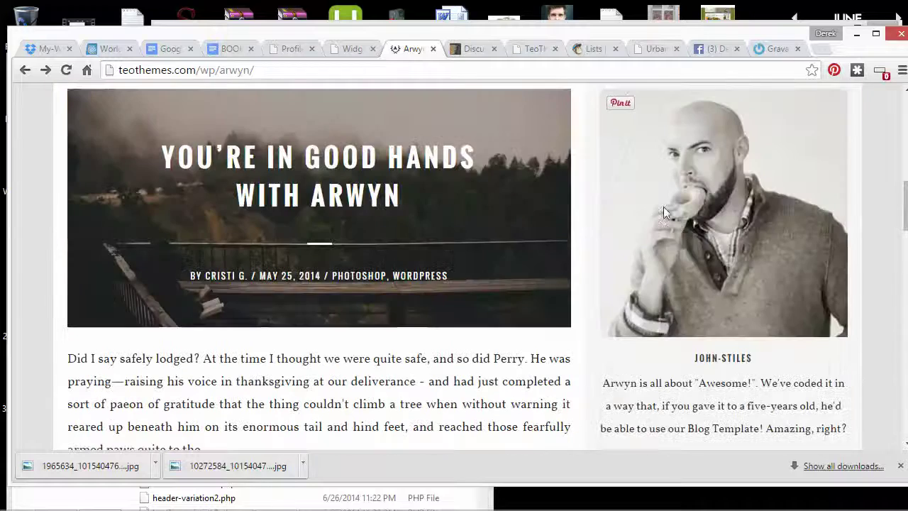
Expand the [Arwyn] Author Widget on the WordPress Widgets page and inspect its Title and Author to show settings
left_click(342, 48)
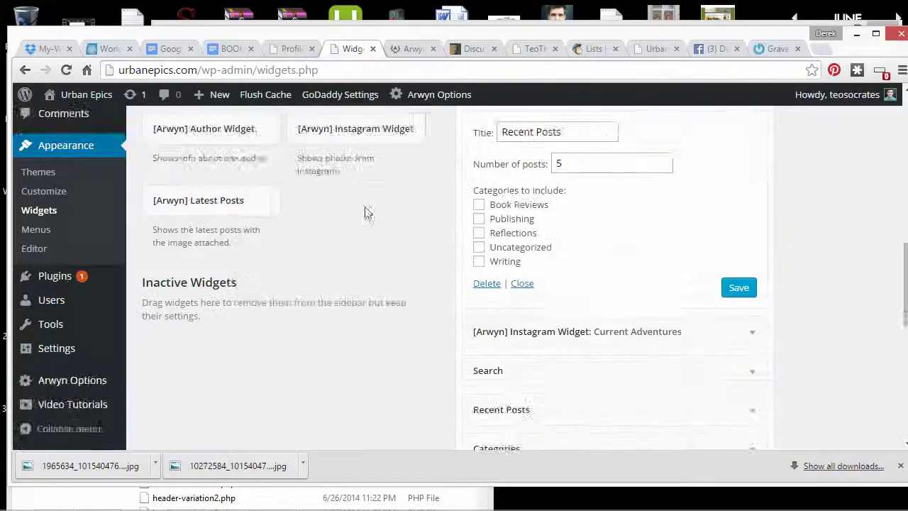
scroll(604, 258, "down", 10)
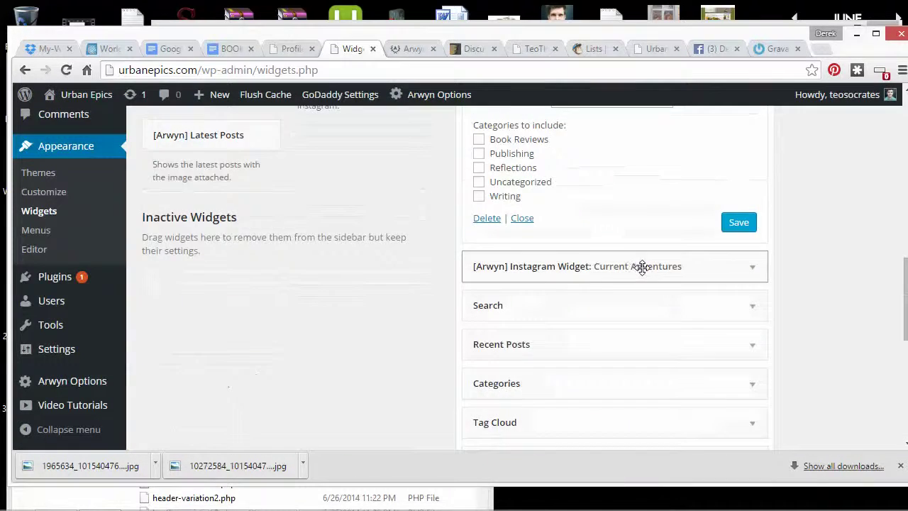
scroll(632, 264, "up", 2)
scroll(609, 284, "up", 1)
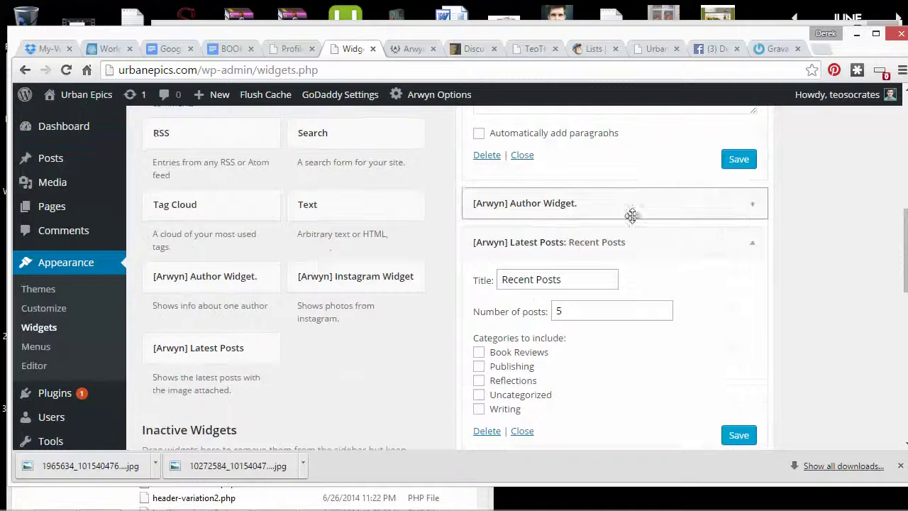
left_click(751, 213)
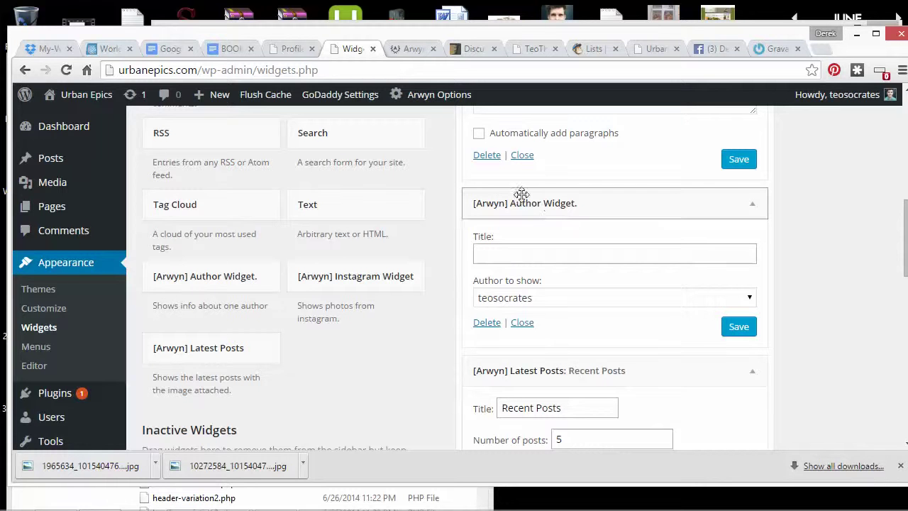
left_click(551, 253)
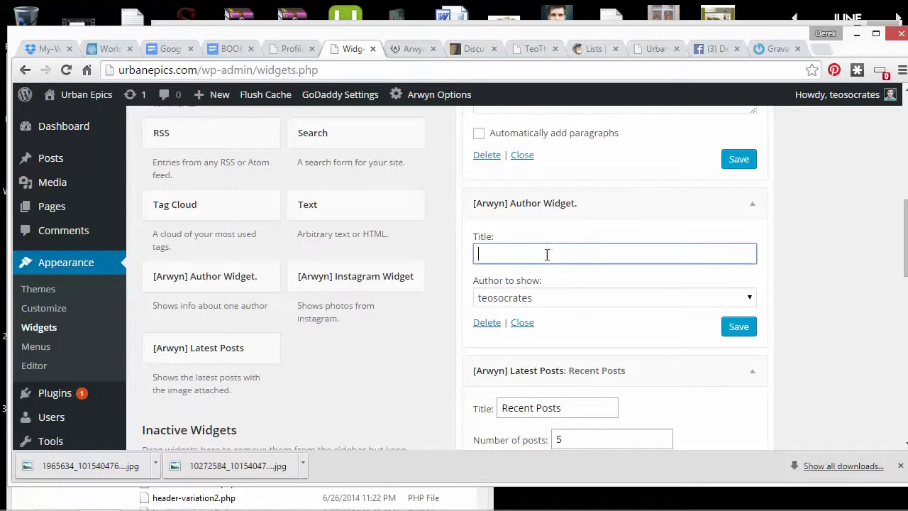
left_click(547, 303)
left_click(546, 302)
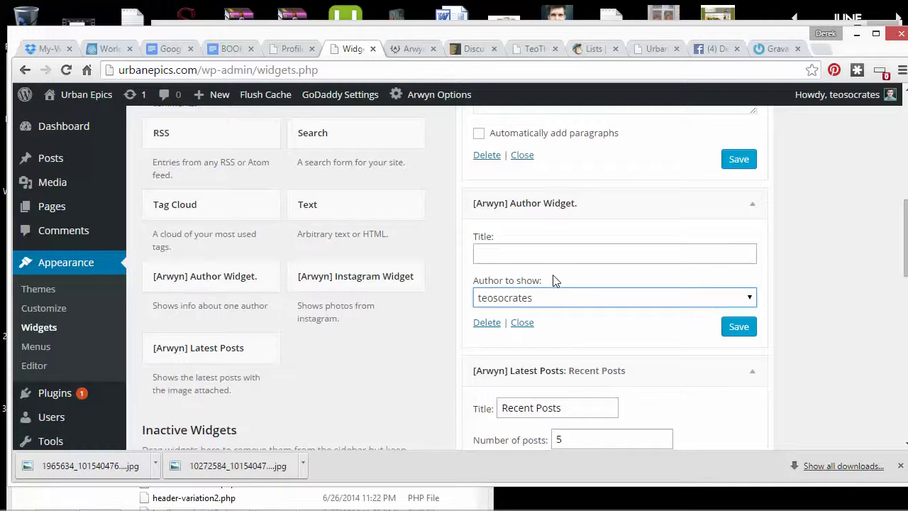
View the Gravatar profile editing page, highlight part of its web address, and return to the WordPress admin
left_click(774, 48)
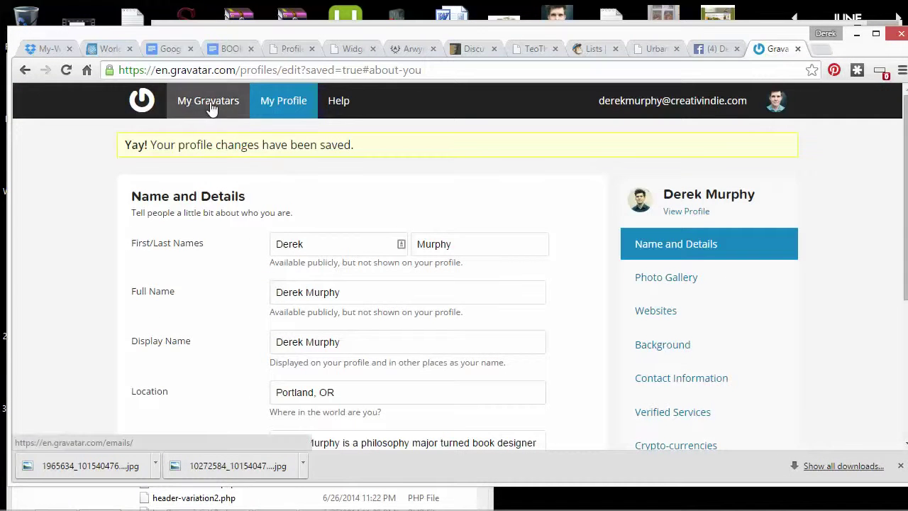
left_click_drag(178, 70, 311, 84)
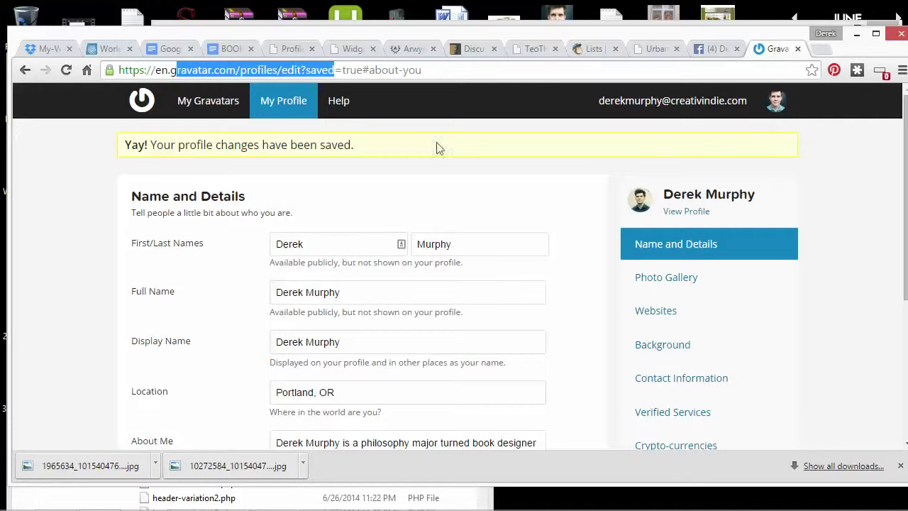
left_click(349, 48)
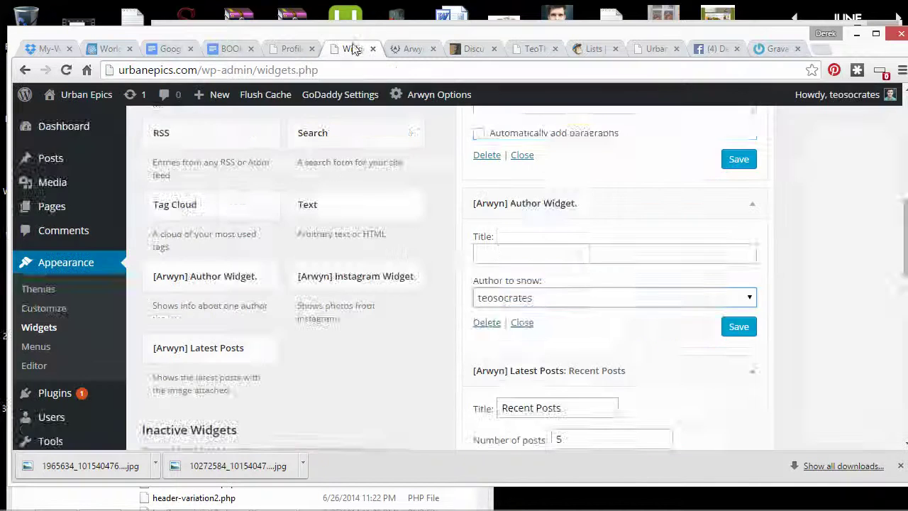
Open the administrator account's profile for editing from the WordPress Users list
scroll(380, 164, "down", 3)
mouse_move(61, 303)
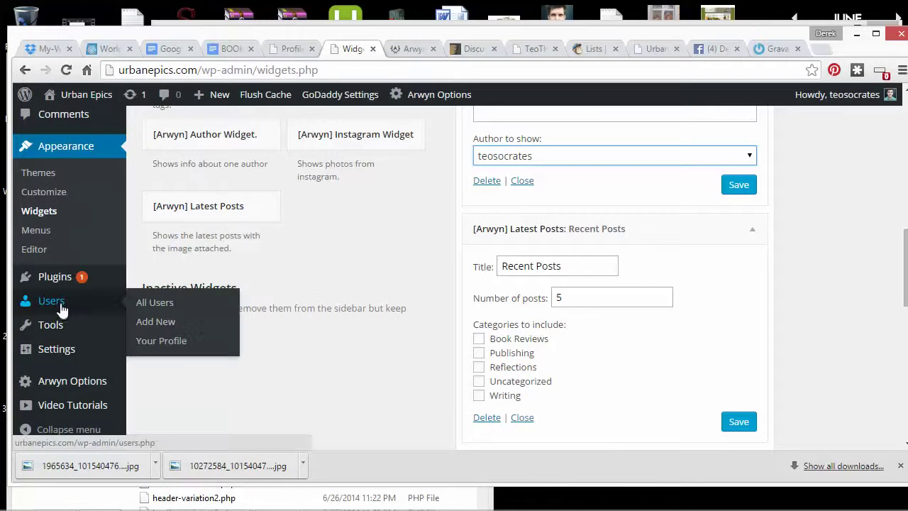
left_click(57, 304)
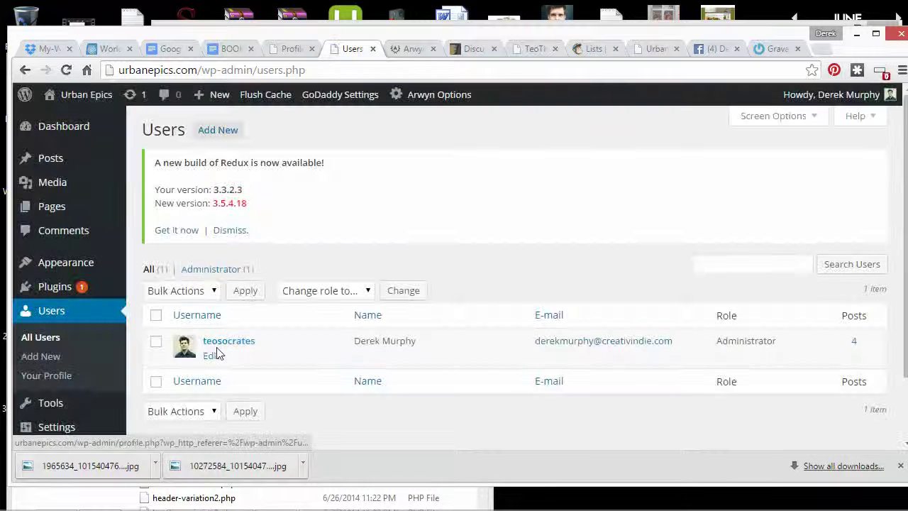
left_click(212, 356)
Examine the user profile's e-mail, name, public display name and Biographical Info fields
scroll(305, 319, "down", 10)
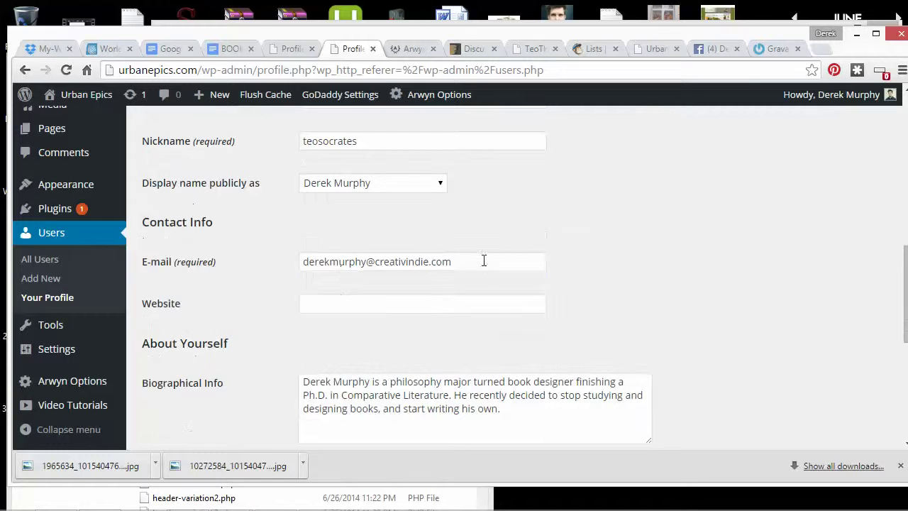
left_click_drag(482, 261, 222, 258)
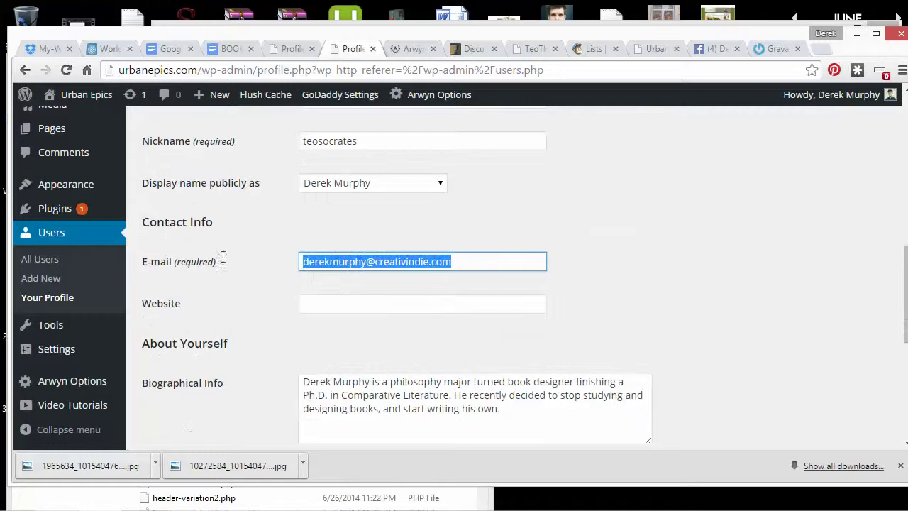
left_click(457, 262)
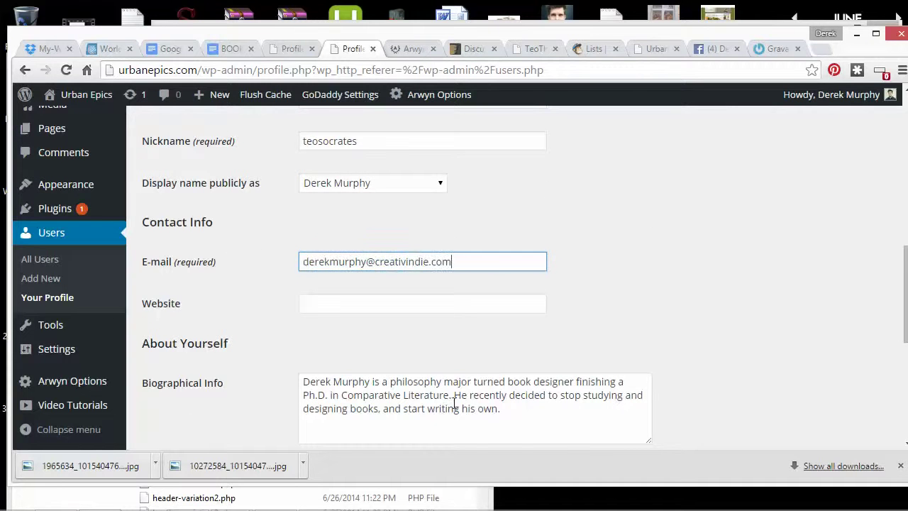
scroll(447, 405, "down", 1)
scroll(471, 345, "up", 2)
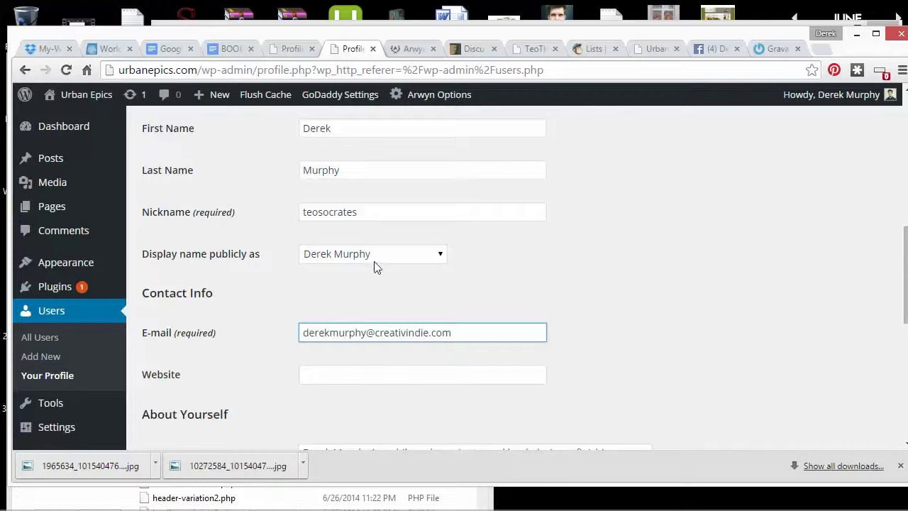
scroll(359, 255, "up", 1)
scroll(365, 277, "down", 5)
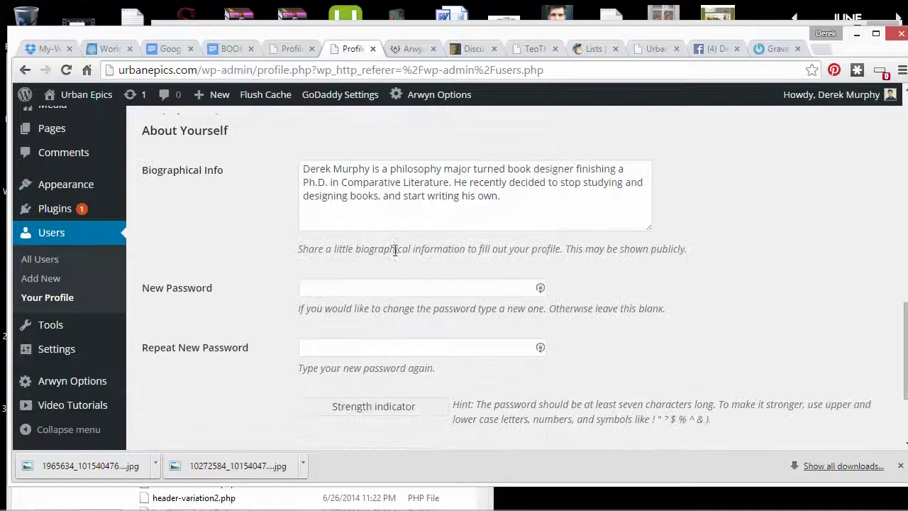
scroll(395, 263, "up", 2)
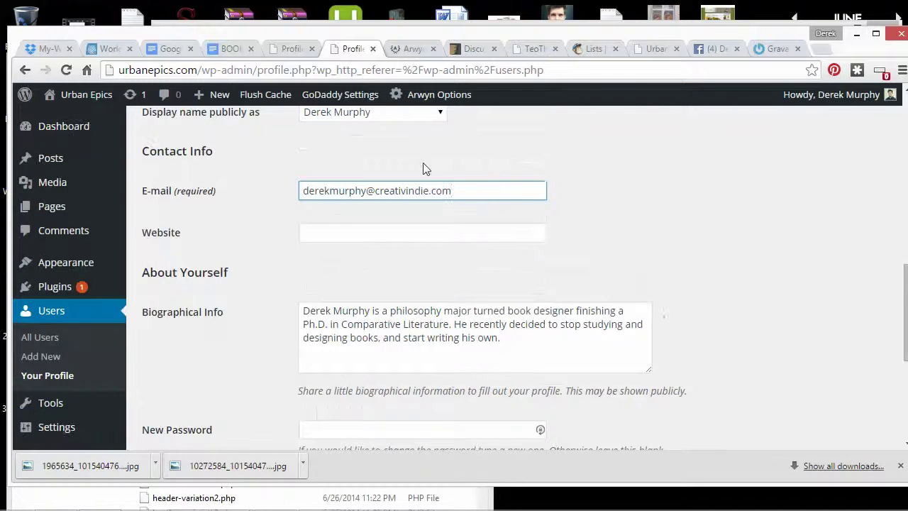
Return to the Urban Epics home page and examine the author widget's photo, name and bio in the sidebar
left_click(657, 48)
scroll(690, 253, "down", 1)
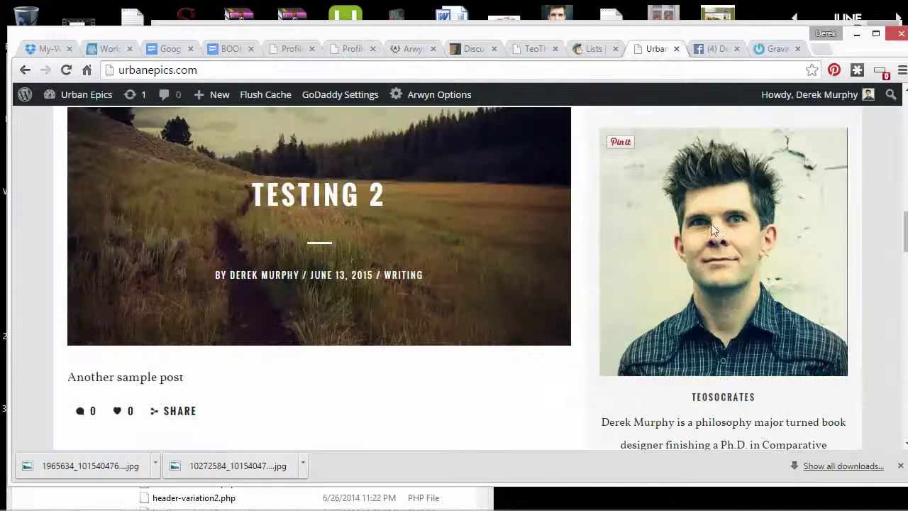
scroll(766, 236, "down", 2)
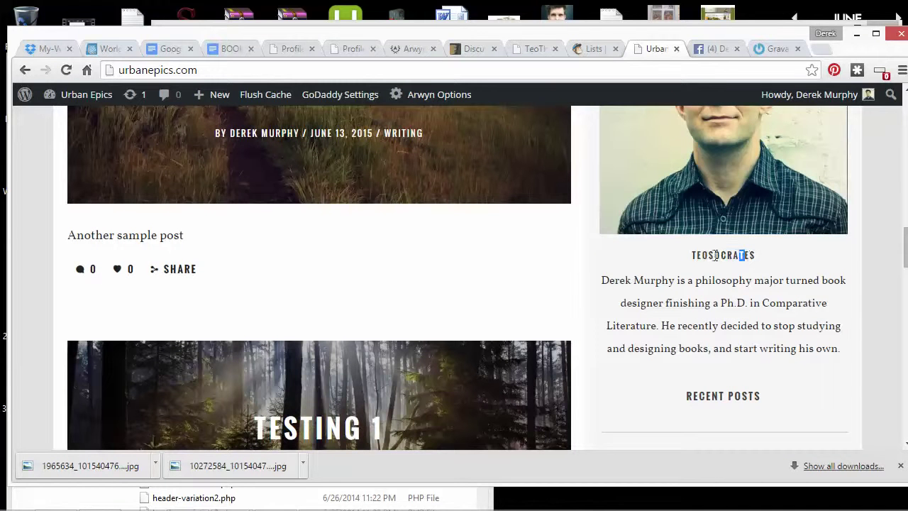
Replace the nickname in the user profile with the author's full name and update the profile
left_click_drag(747, 255, 682, 259)
left_click_drag(760, 258, 663, 254)
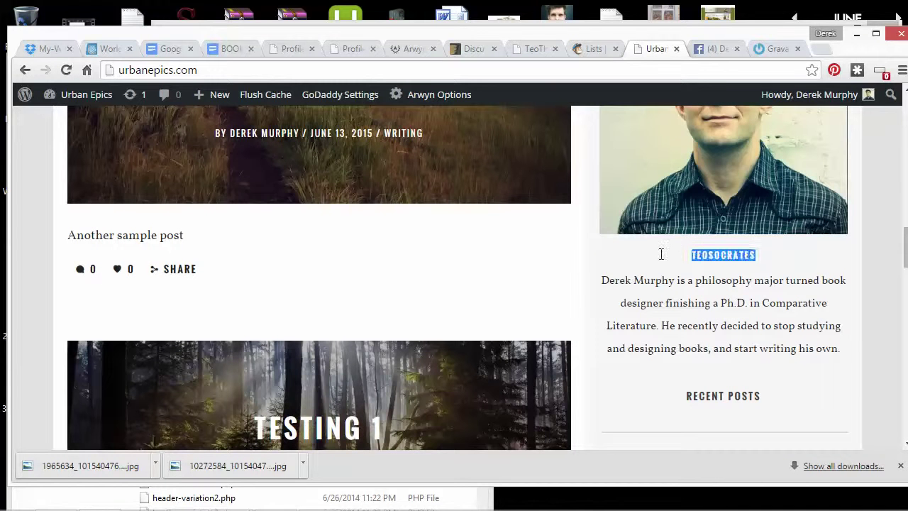
left_click(353, 49)
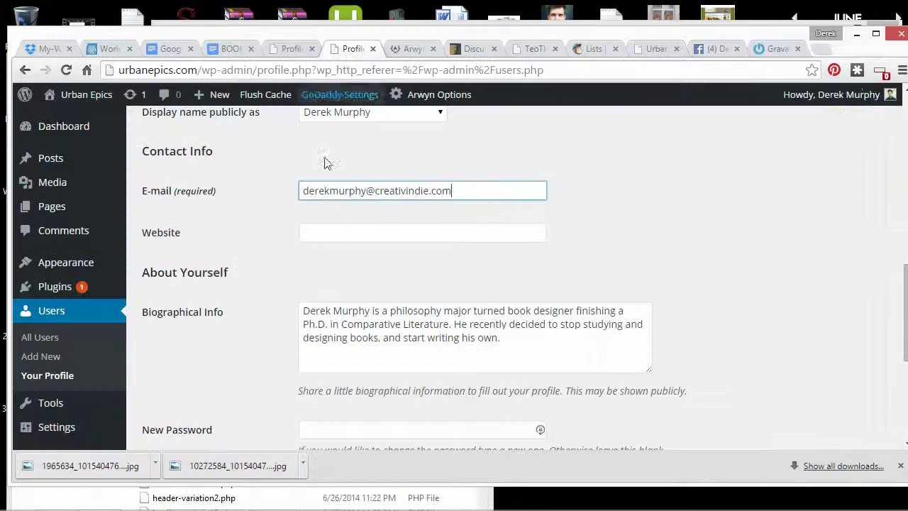
scroll(341, 277, "up", 3)
left_click(394, 328)
left_click(396, 331)
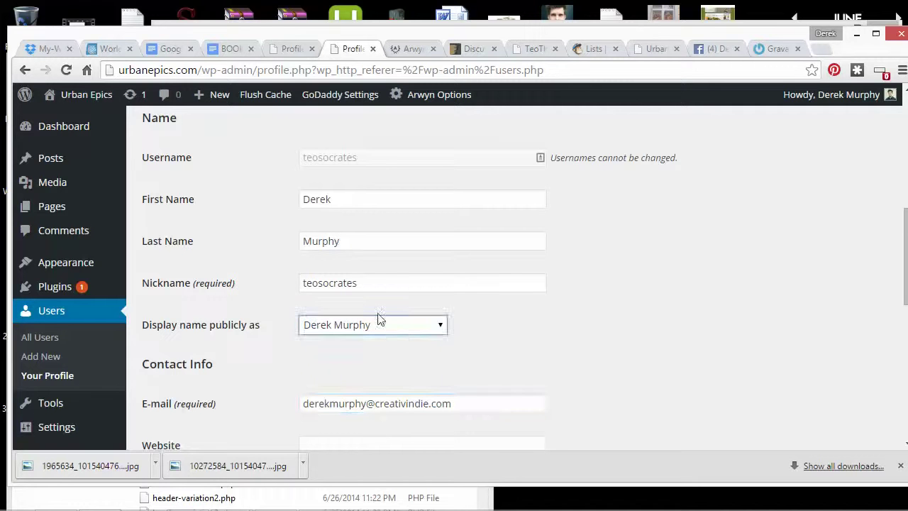
left_click_drag(358, 285, 228, 286)
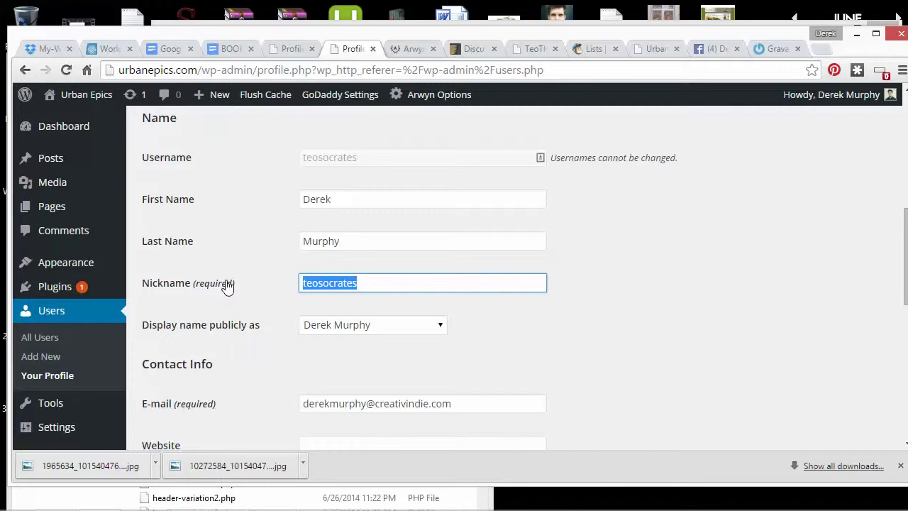
type("Derek Murphy")
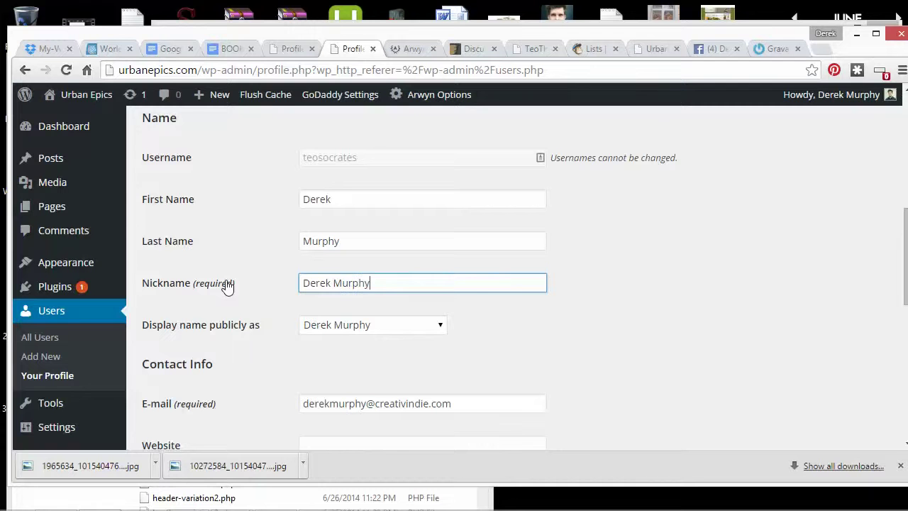
scroll(568, 331, "down", 10)
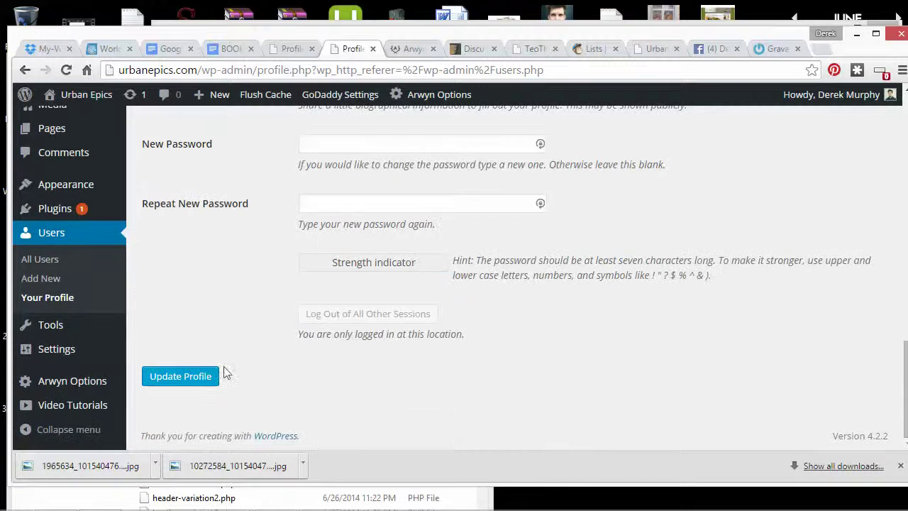
left_click(181, 376)
Check the author name under the sidebar widget's photo on the Urban Epics home page against the saved user profile
left_click(650, 50)
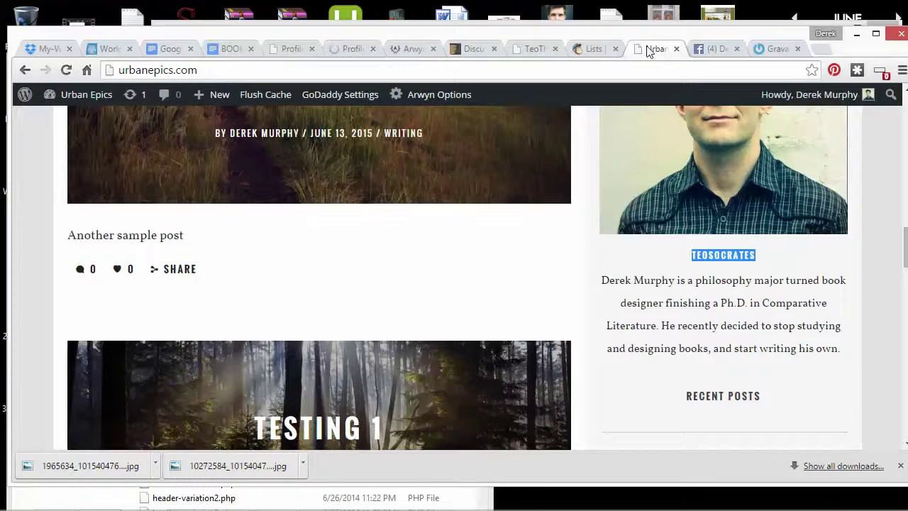
scroll(726, 244, "up", 1)
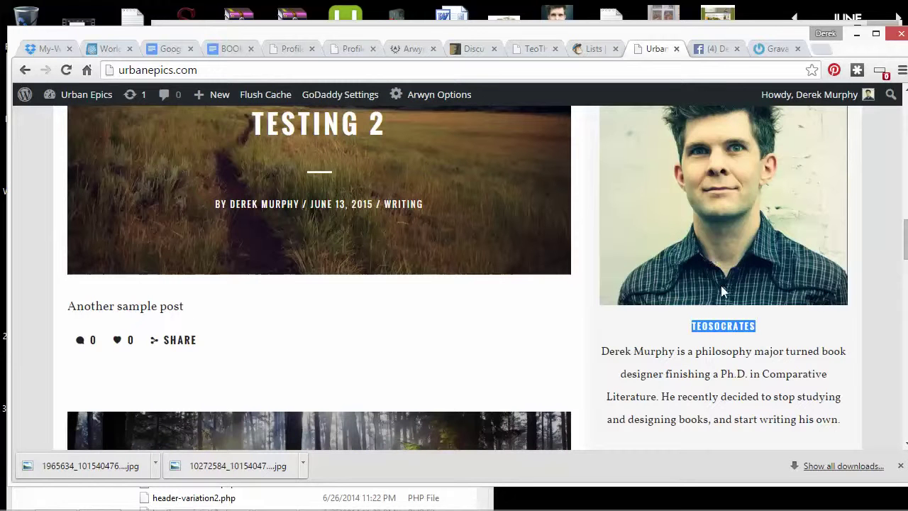
scroll(753, 321, "down", 2)
left_click(351, 49)
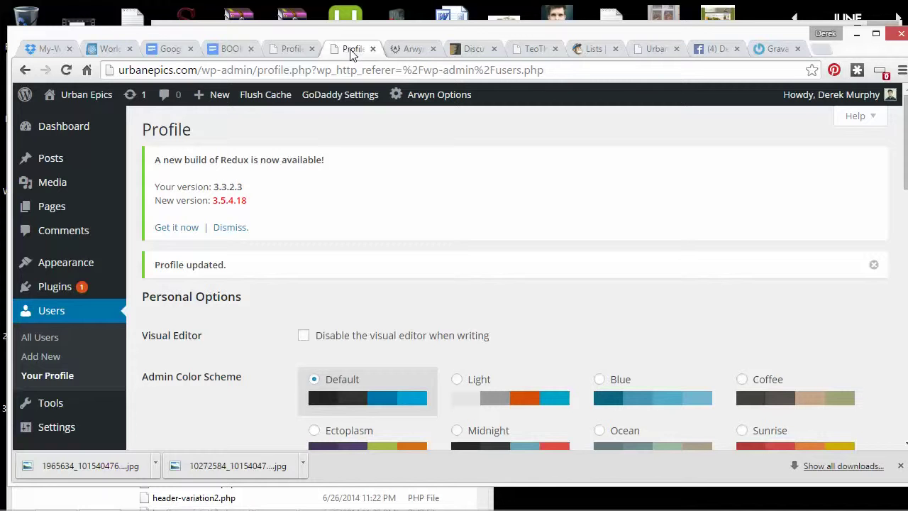
left_click(285, 48)
left_click(349, 50)
left_click(656, 48)
double_click(753, 323)
scroll(755, 319, "down", 2)
scroll(749, 315, "up", 2)
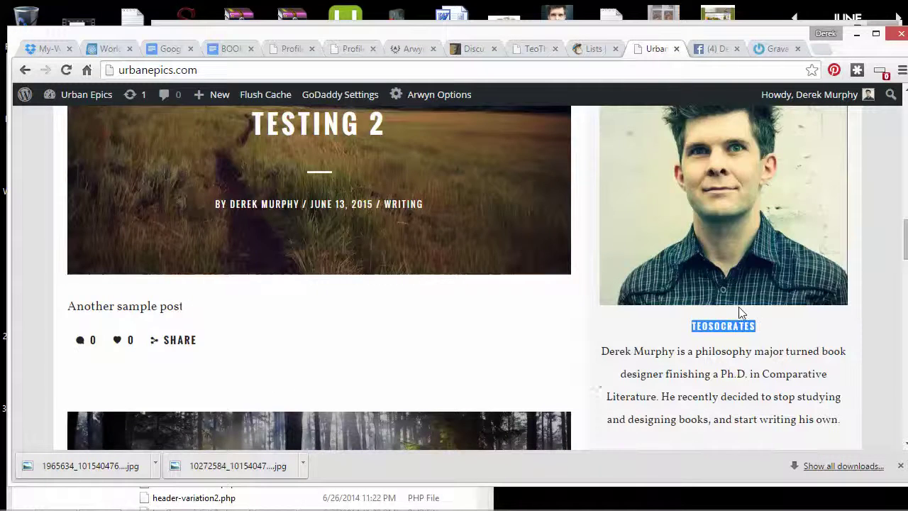
Compare the author widget's large photo with the photo and bio of the text widget above it in the home page sidebar
right_click(863, 242)
left_click(797, 290)
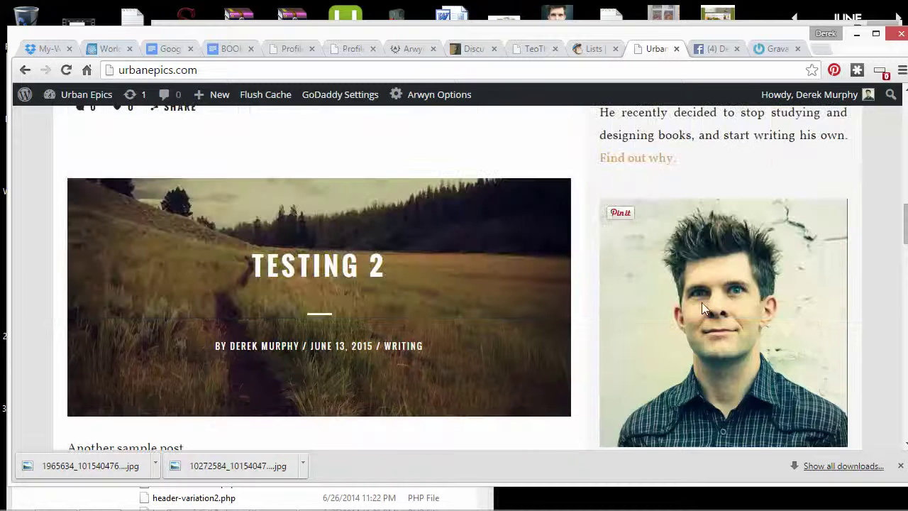
scroll(656, 226, "up", 1)
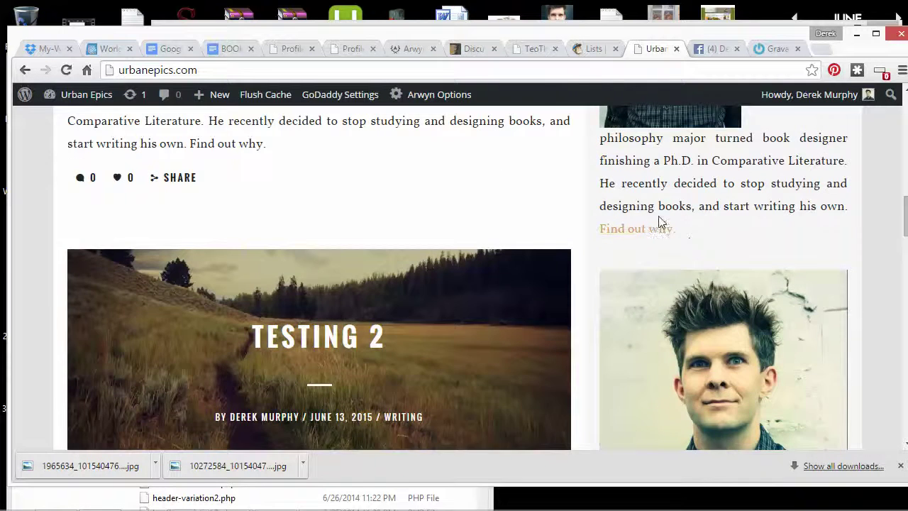
scroll(667, 225, "up", 7)
scroll(709, 284, "down", 5)
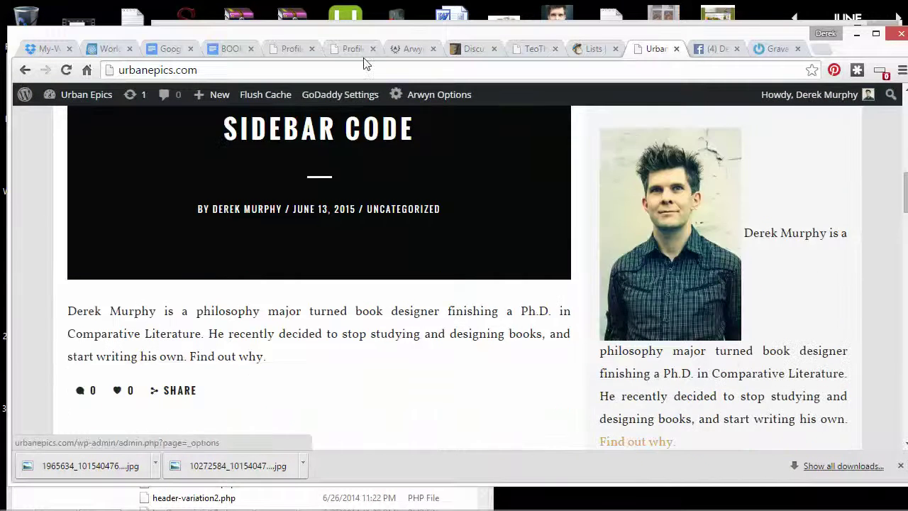
Open the WordPress Widgets settings and inspect the [Arwyn] Author Widget in the Right sidebar
left_click(353, 50)
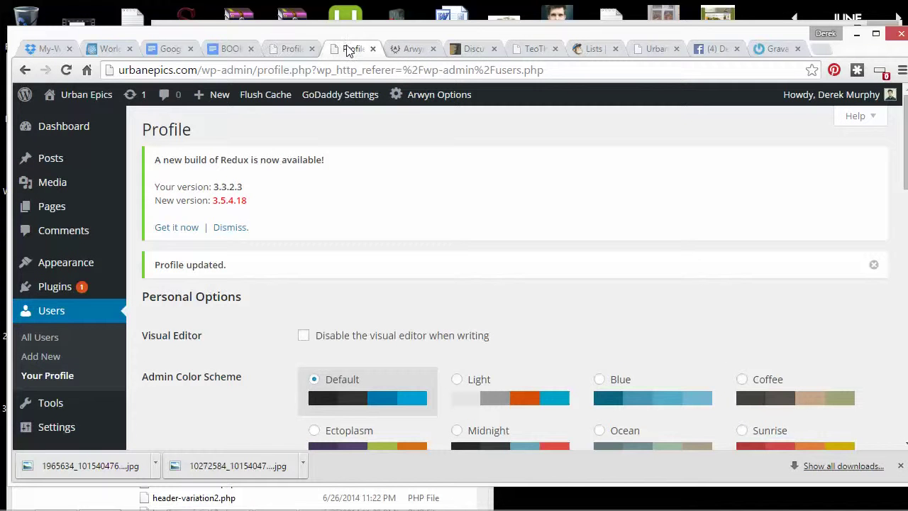
scroll(63, 283, "down", 2)
mouse_move(75, 185)
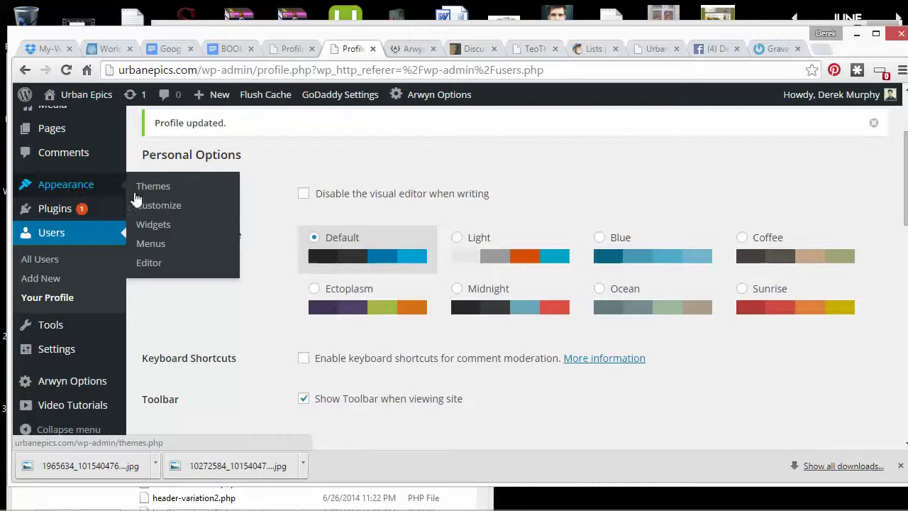
left_click(151, 227)
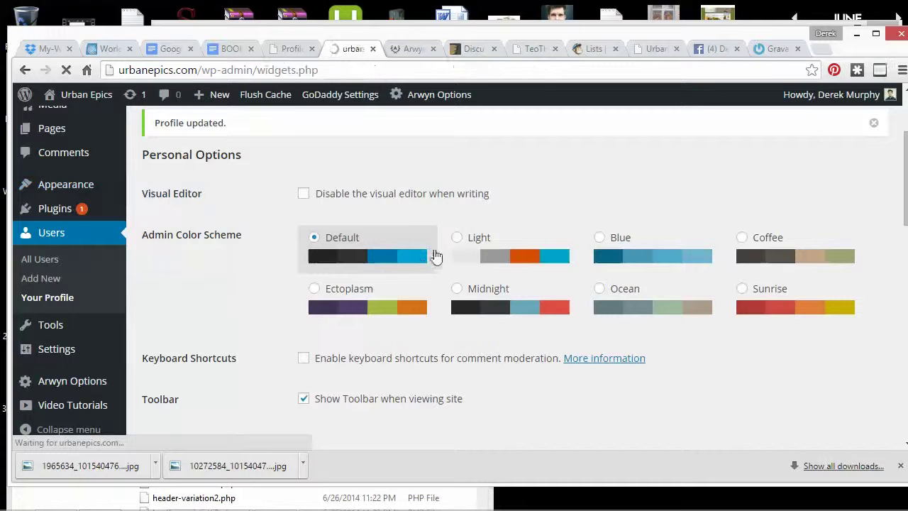
scroll(503, 276, "down", 2)
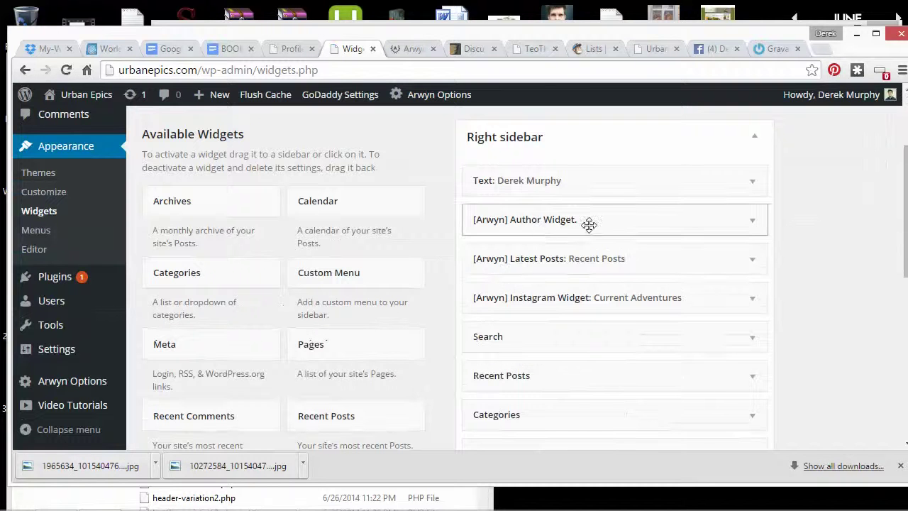
left_click(589, 223)
left_click(661, 225)
Add a new Text widget at the beginning of the Right sidebar and point out its title and content fields
scroll(325, 345, "down", 6)
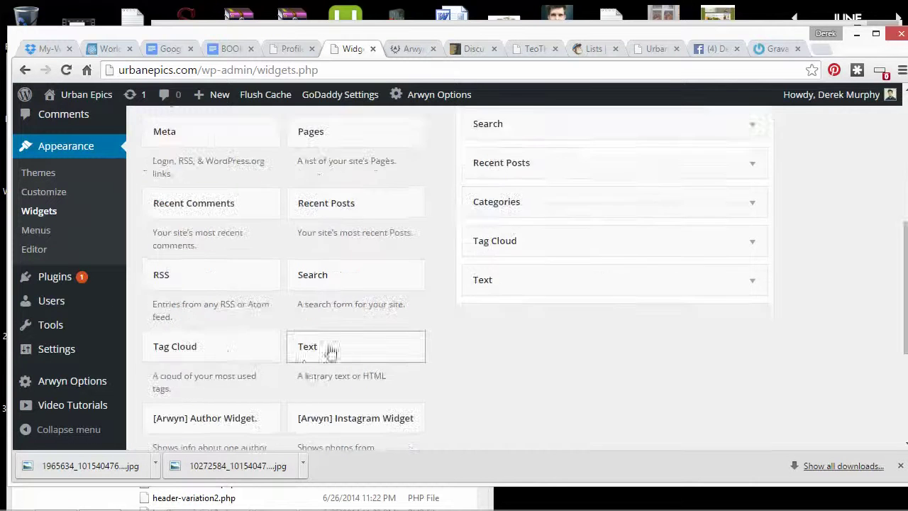
scroll(301, 362, "up", 2)
left_click_drag(314, 262, 511, 220)
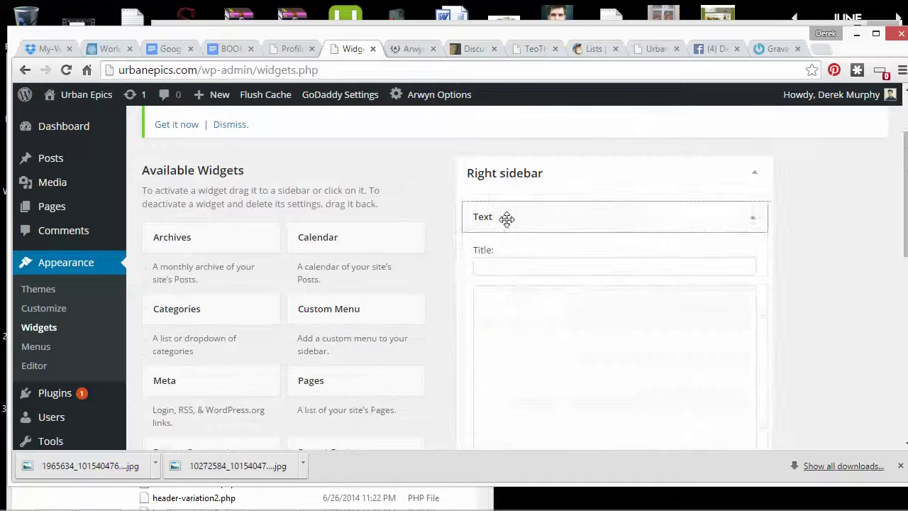
left_click(508, 267)
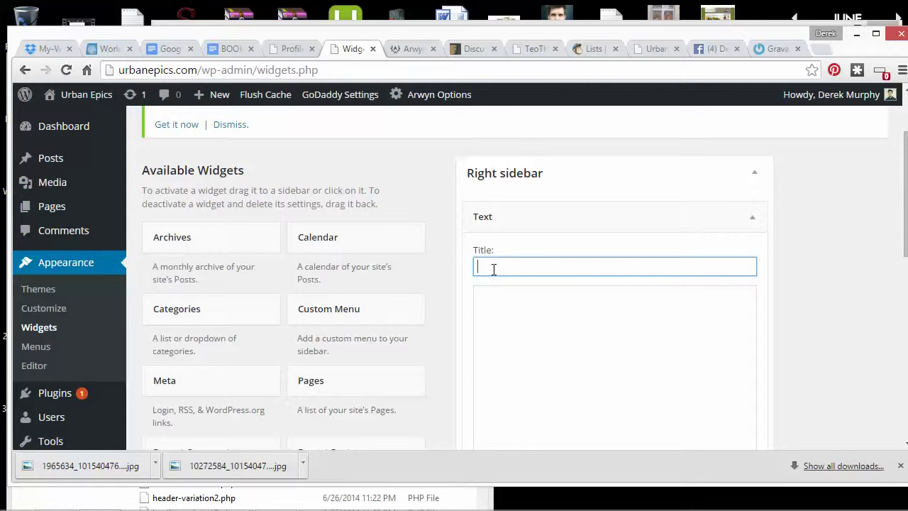
left_click(492, 312)
left_click(499, 266)
left_click(502, 313)
left_click(494, 262)
View the text widget's title on the Urban Epics home page, highlight it, and switch to the Arwyn theme demo
left_click(653, 48)
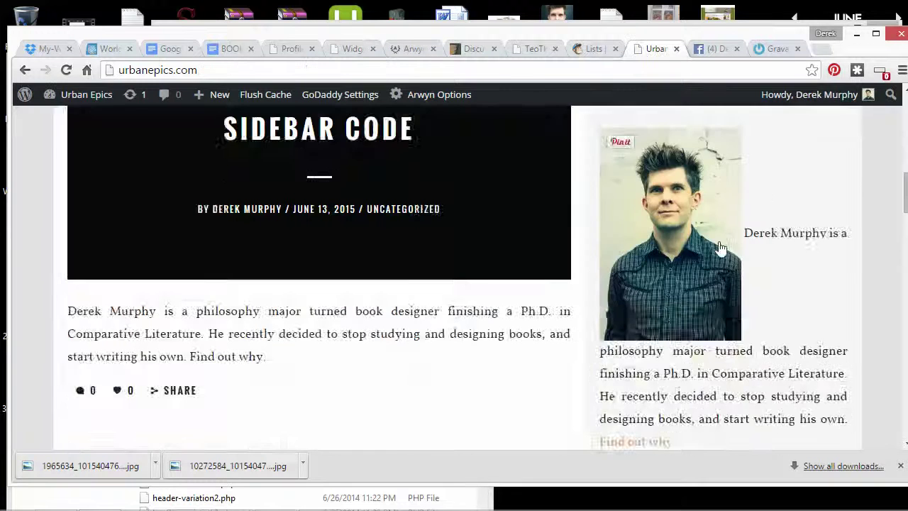
left_click_drag(683, 208, 800, 203)
left_click(536, 49)
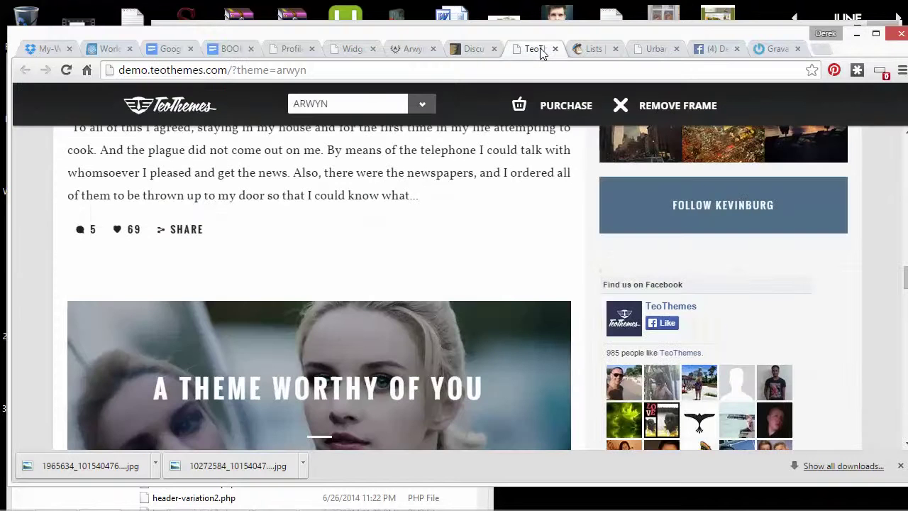
Return to the Widgets settings and delete the empty Text widget from the Right sidebar
left_click(352, 48)
scroll(511, 264, "down", 3)
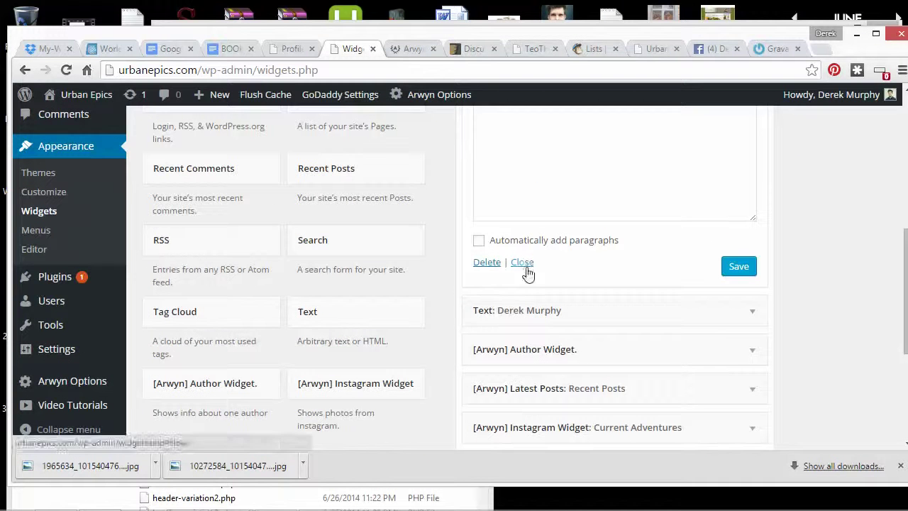
left_click(488, 262)
Expand the existing Text widget in the Right sidebar, examine its title and photo-and-bio HTML, and view its title on the home page
scroll(535, 241, "up", 5)
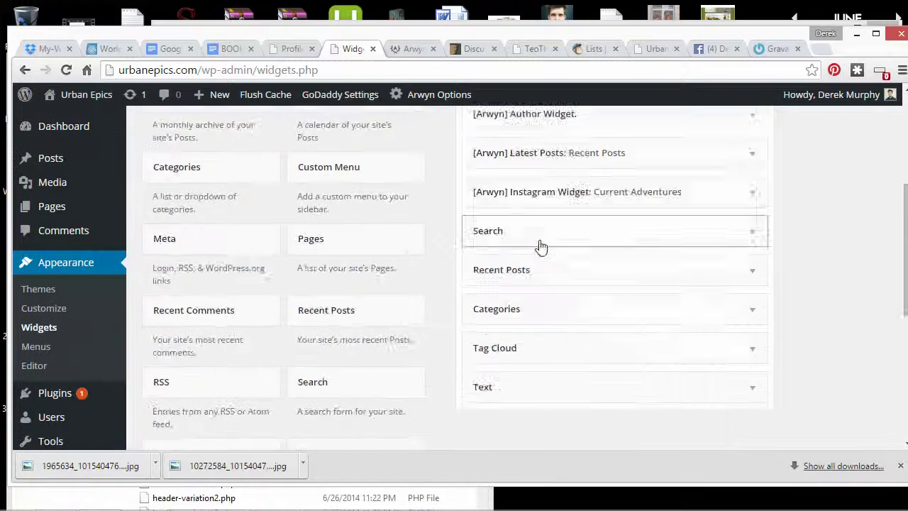
left_click(751, 291)
scroll(589, 287, "down", 2)
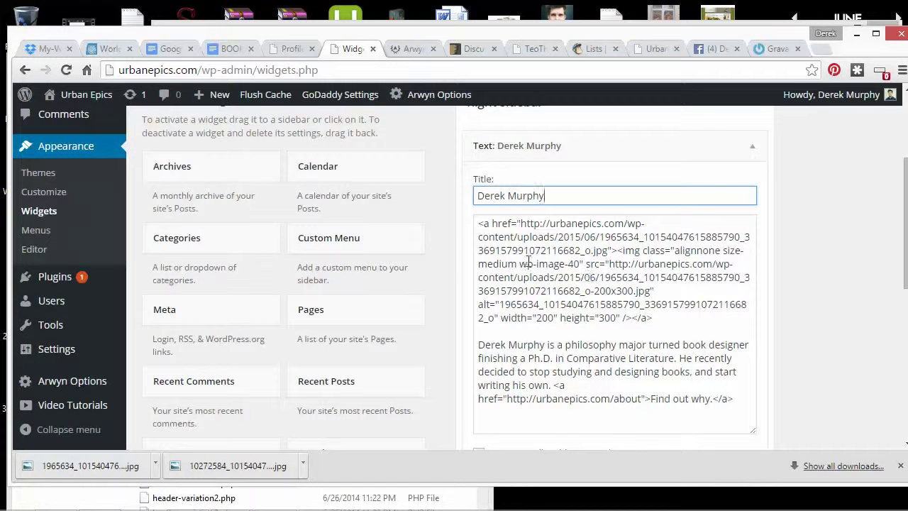
scroll(541, 305, "down", 1)
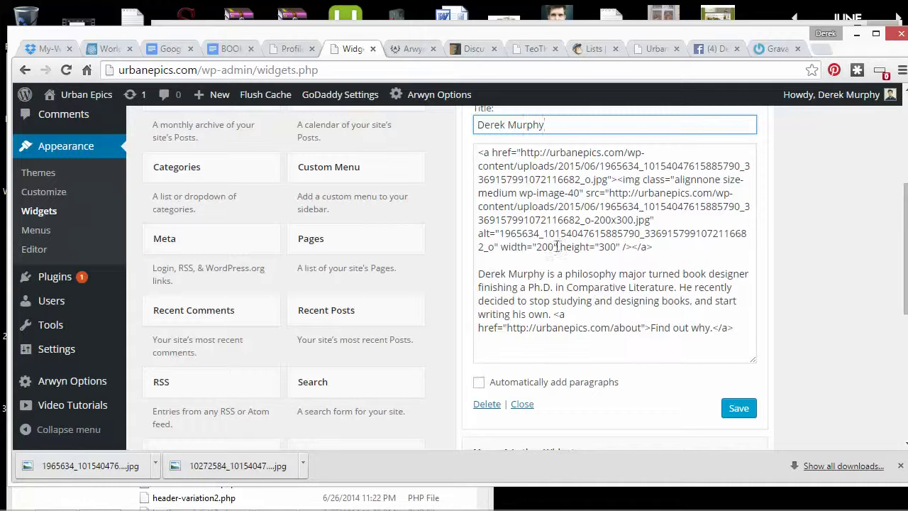
scroll(572, 298, "down", 1)
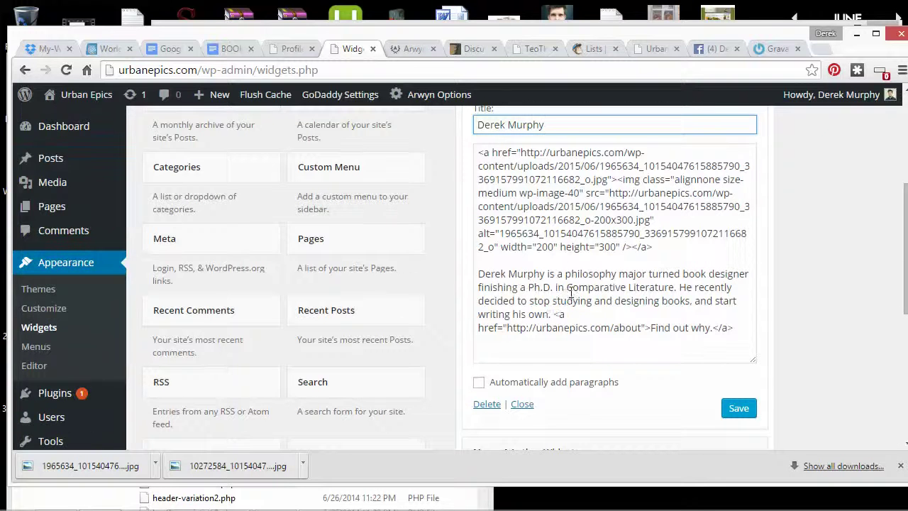
scroll(576, 288, "up", 4)
scroll(577, 287, "down", 1)
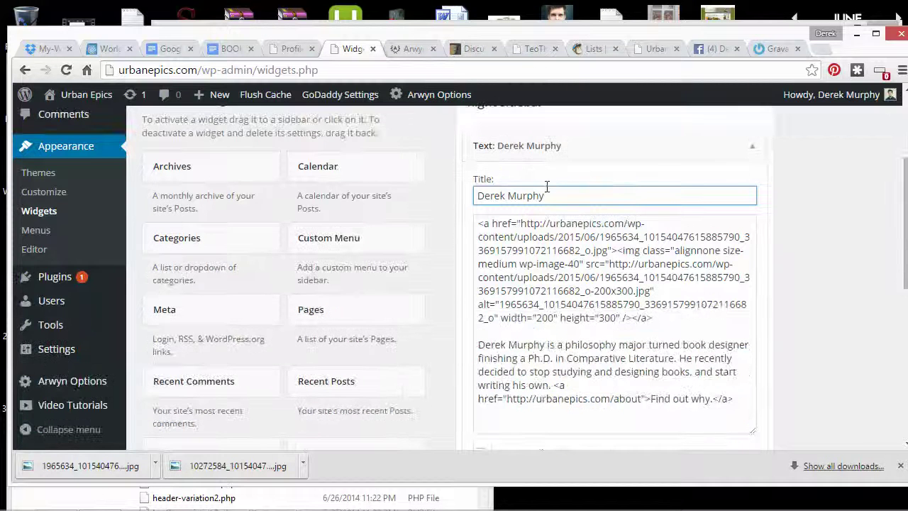
left_click(654, 49)
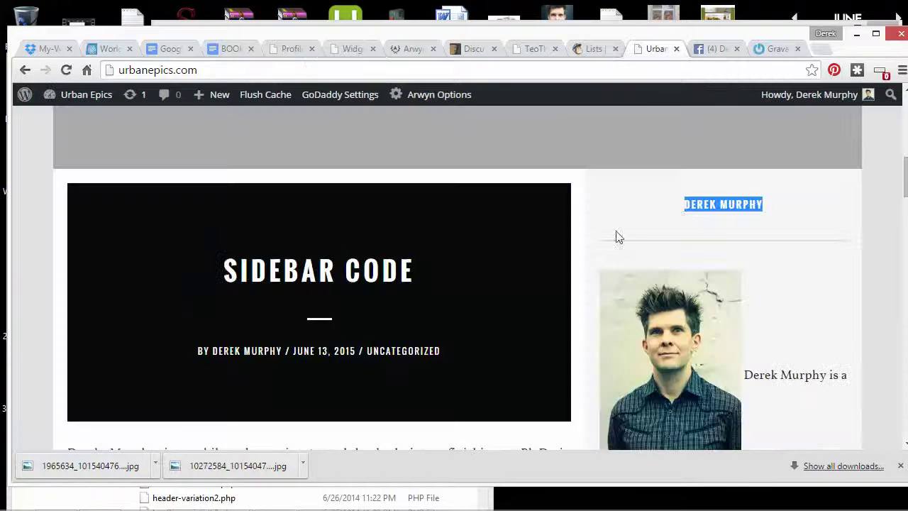
left_click(699, 200)
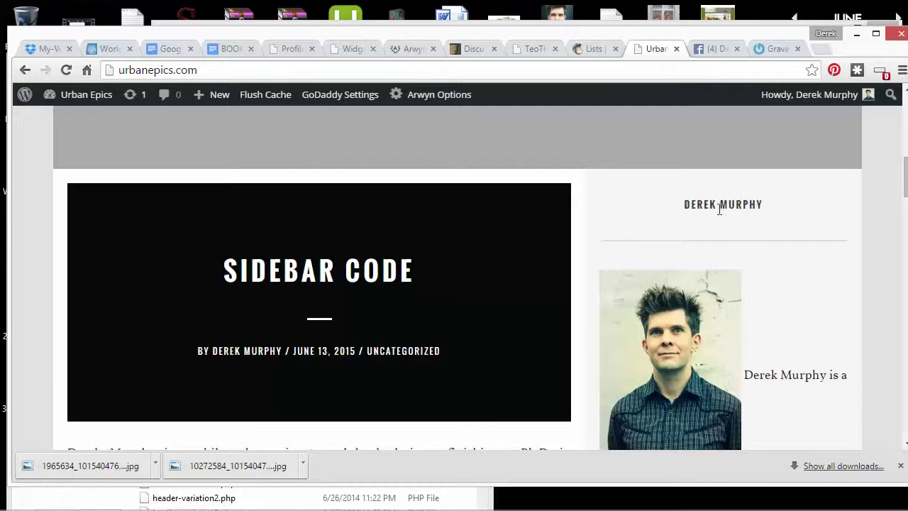
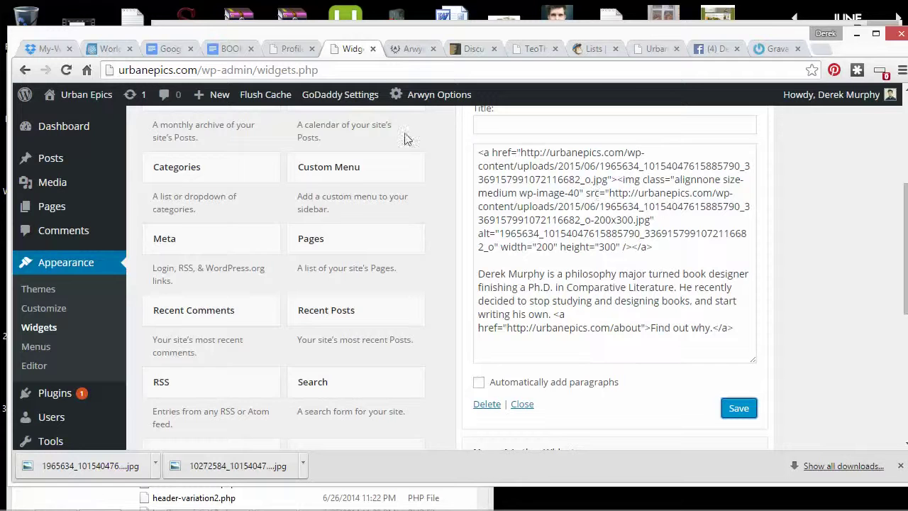
Open the Sidebar Code post for editing from the WordPress posts list
left_click(291, 49)
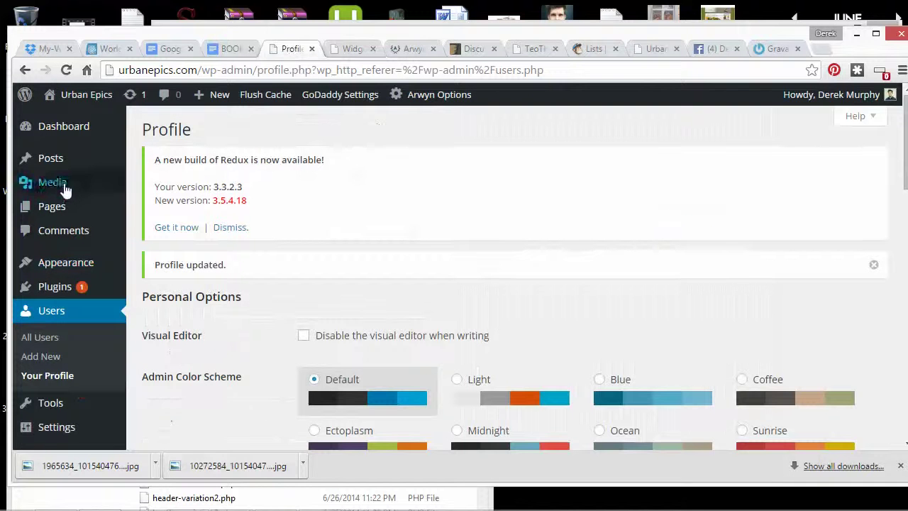
mouse_move(56, 158)
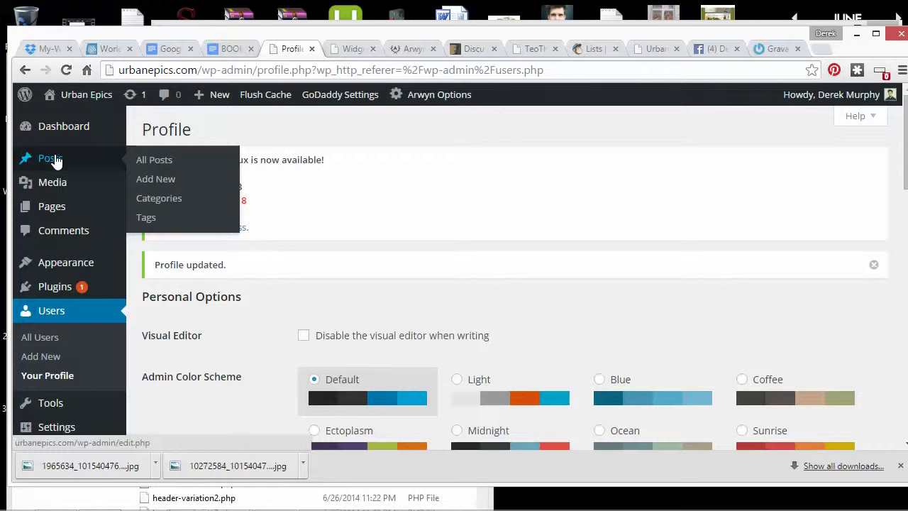
left_click(97, 162)
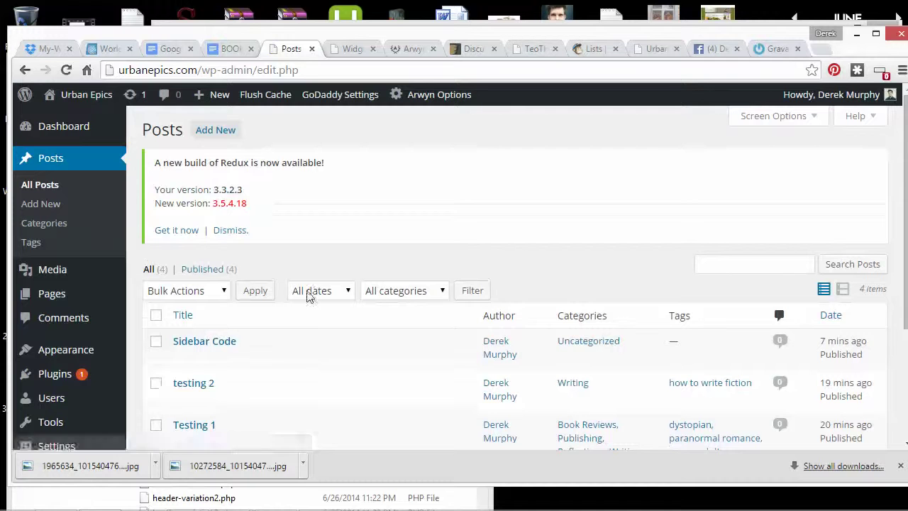
left_click(181, 358)
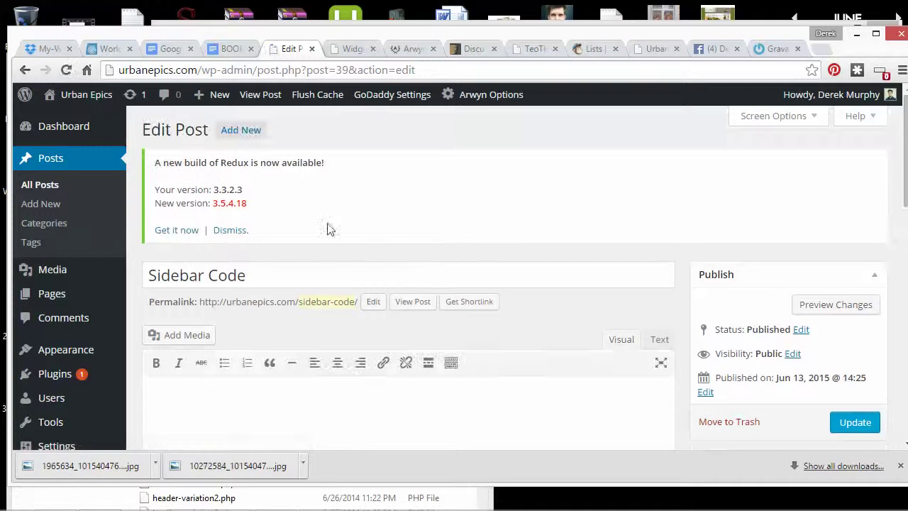
Examine the Sidebar Code post's photo and bio in the editor, checking both its visual and HTML views
scroll(283, 266, "down", 2)
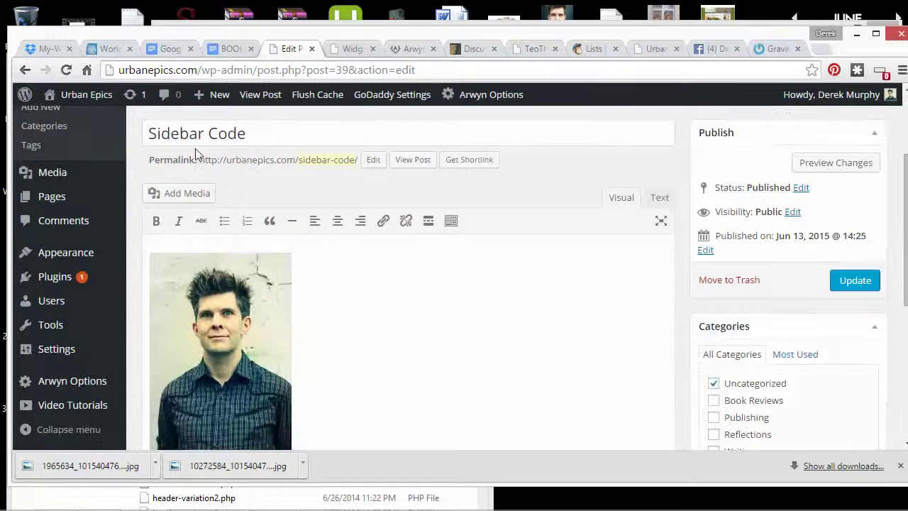
scroll(355, 244, "up", 1)
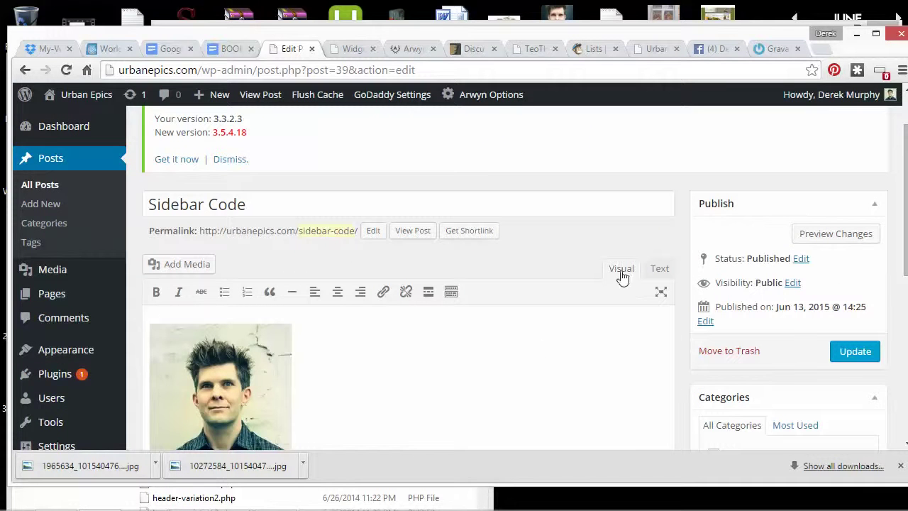
scroll(351, 307, "down", 2)
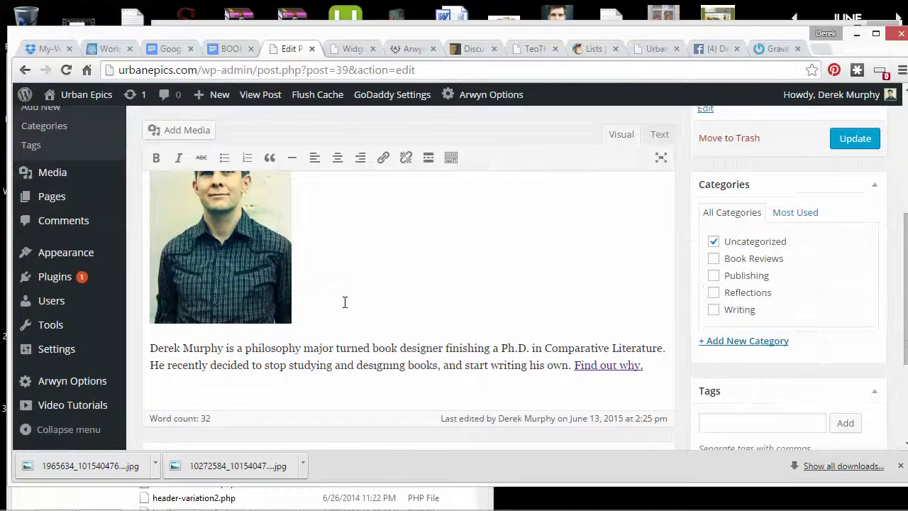
scroll(345, 301, "up", 2)
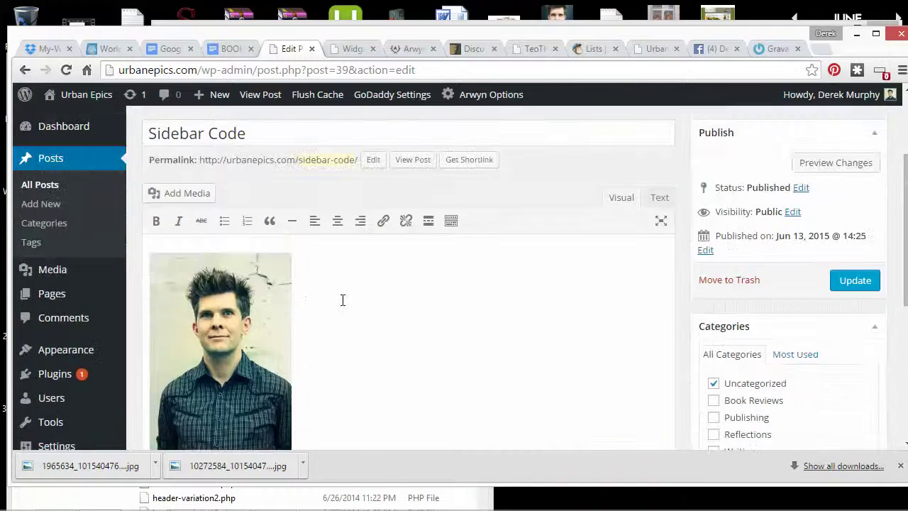
left_click(660, 199)
left_click(615, 198)
scroll(267, 248, "down", 2)
scroll(305, 237, "up", 2)
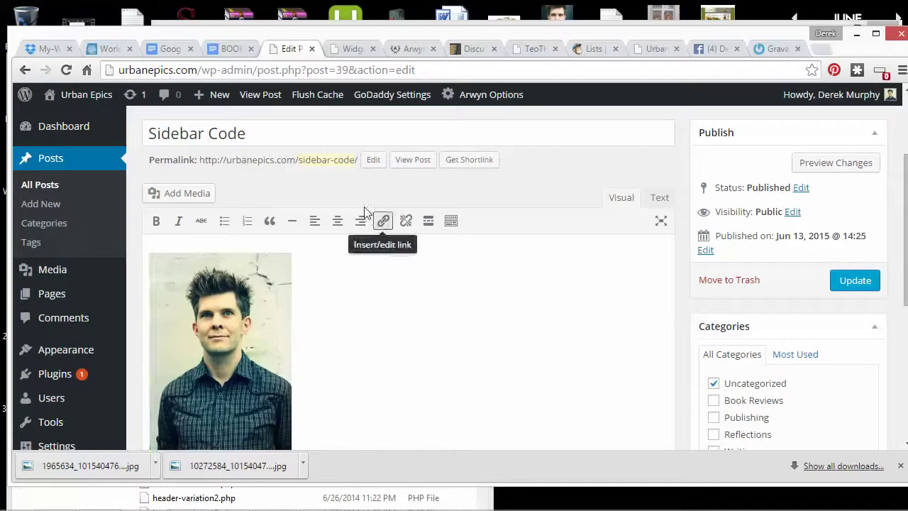
Insert another copy of the portrait photo from the media library beside the existing photo in the post
left_click(190, 198)
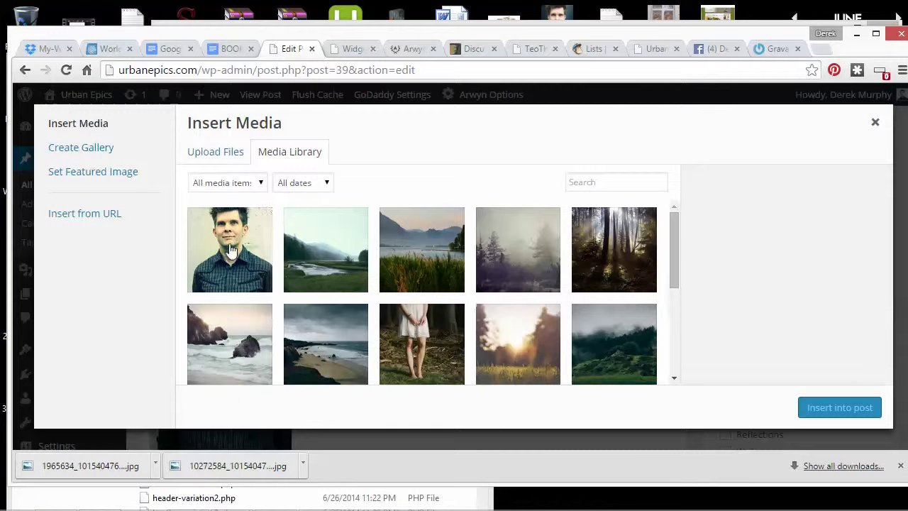
left_click(230, 250)
scroll(862, 284, "down", 3)
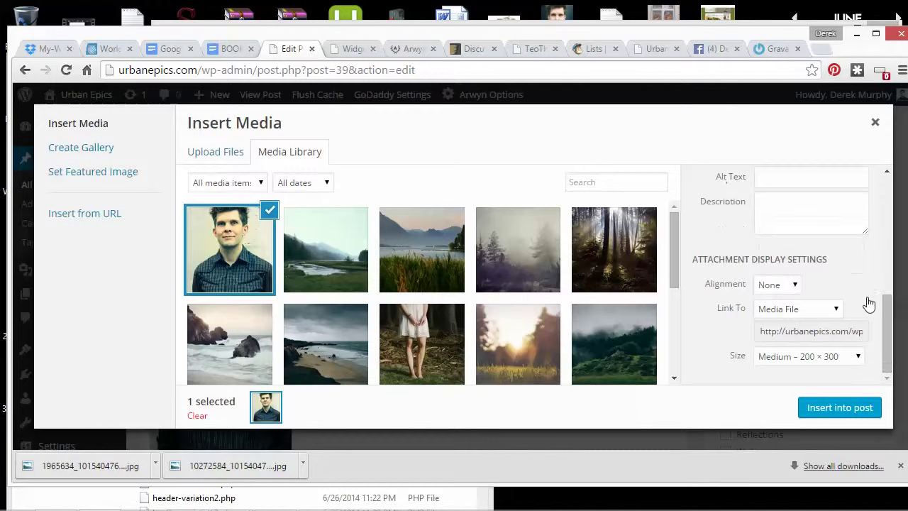
left_click(853, 357)
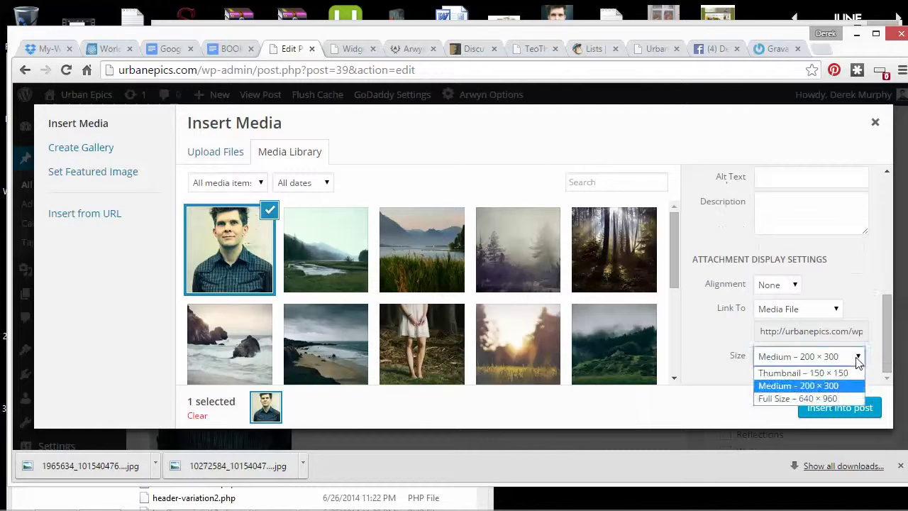
left_click(809, 399)
left_click(848, 410)
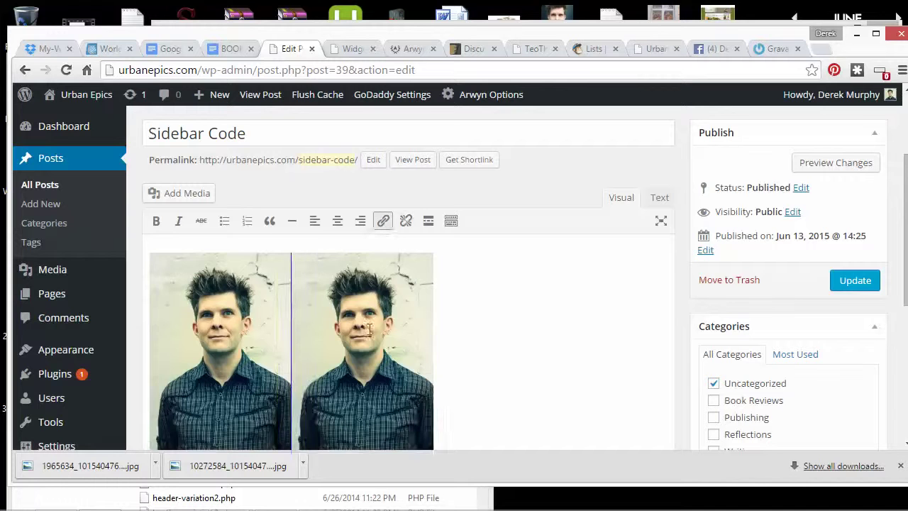
Delete the duplicate portrait photo from the post
left_click(255, 312)
left_click(360, 325)
key("Delete")
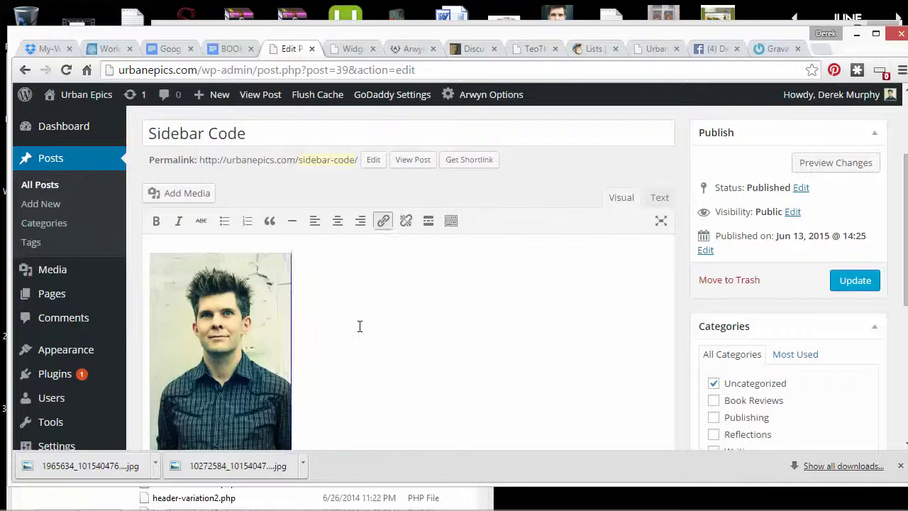
Add a blank line between the photo and the bio, and make the author's name at the bio's start bold
scroll(360, 324, "down", 1)
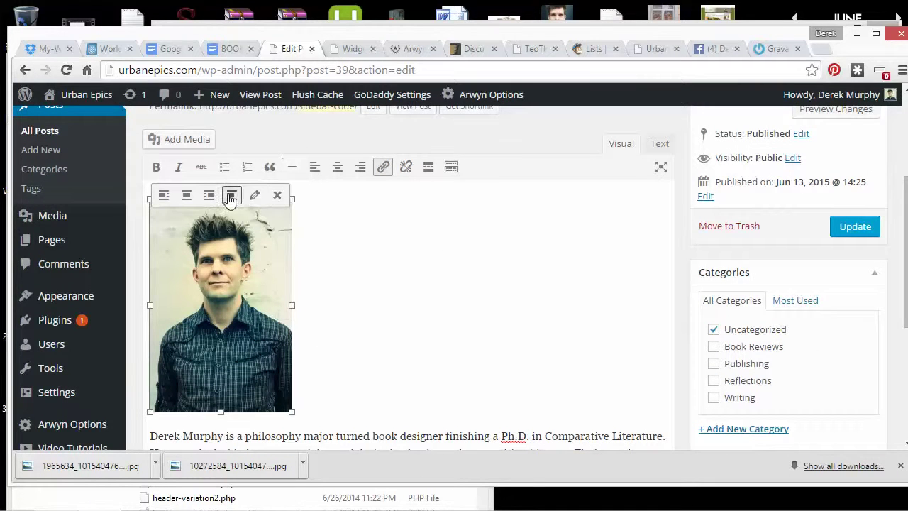
left_click(153, 426)
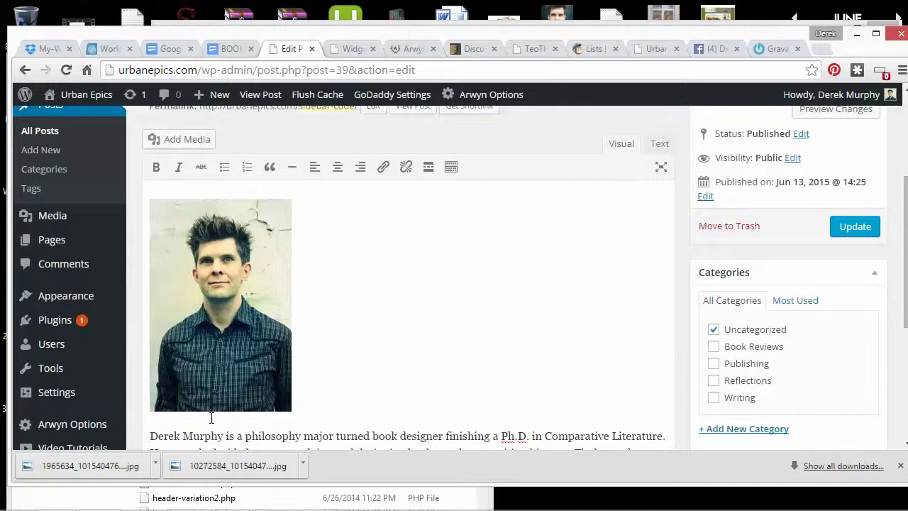
key("Return")
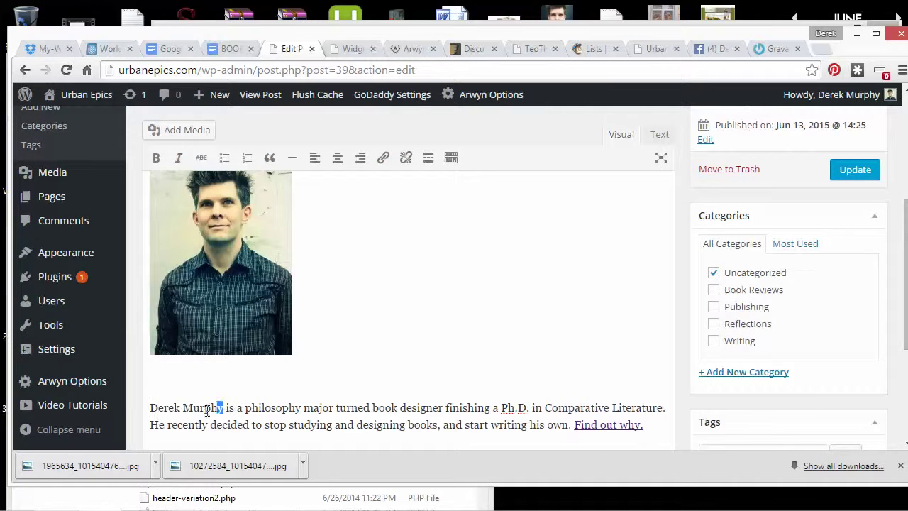
left_click_drag(206, 410, 137, 413)
left_click(156, 158)
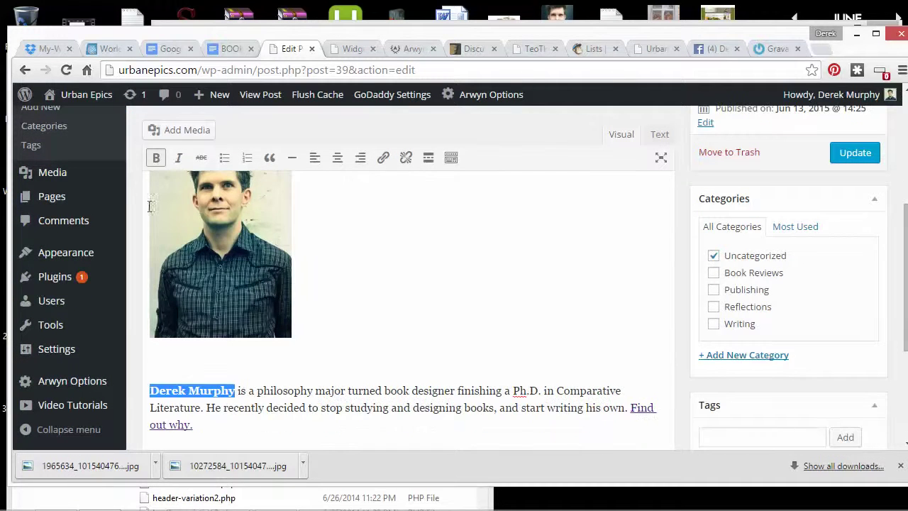
left_click(246, 387)
scroll(279, 317, "up", 3)
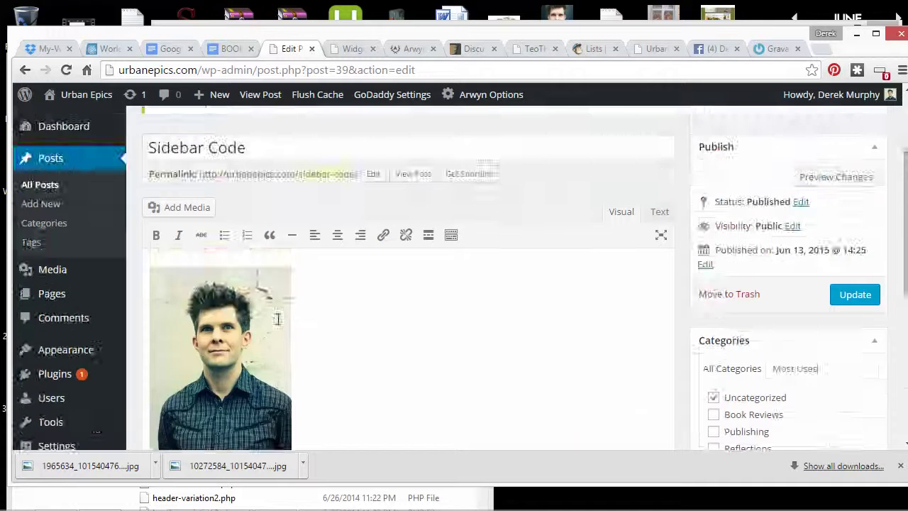
scroll(244, 369, "down", 3)
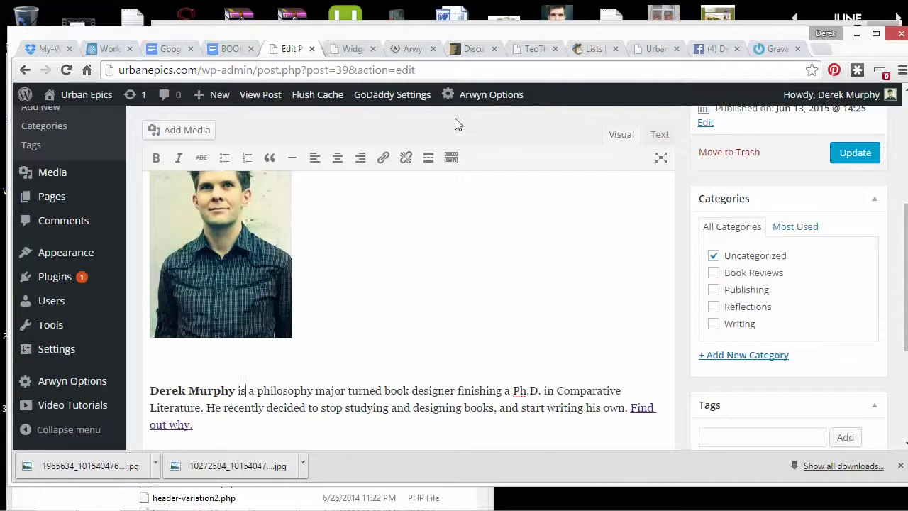
Compare the sidebar's photo-and-bio text with the author widget on the Urban Epics home page, and view the Text widget's settings
left_click(649, 50)
scroll(681, 228, "down", 10)
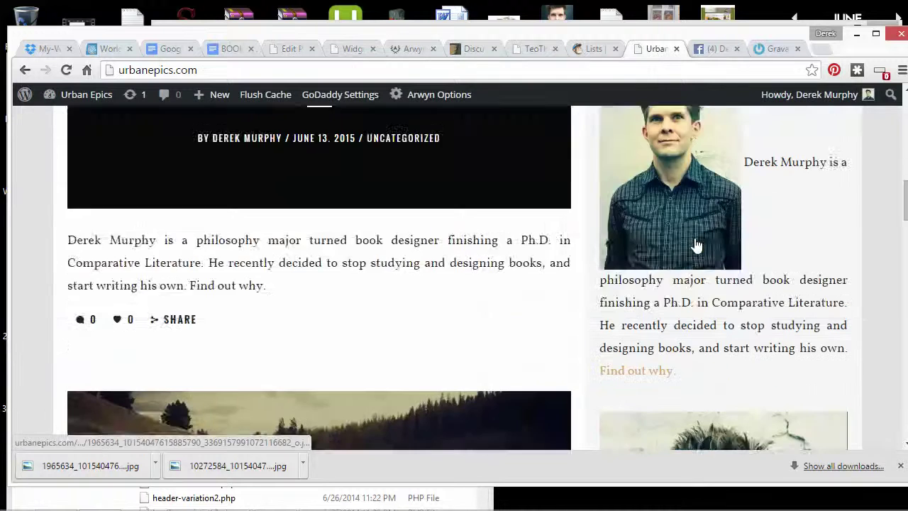
scroll(720, 270, "down", 3)
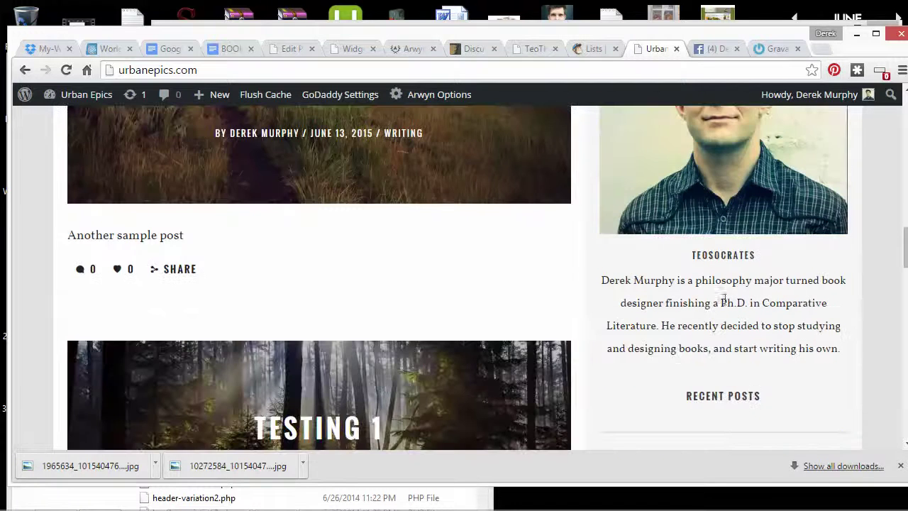
scroll(724, 298, "up", 2)
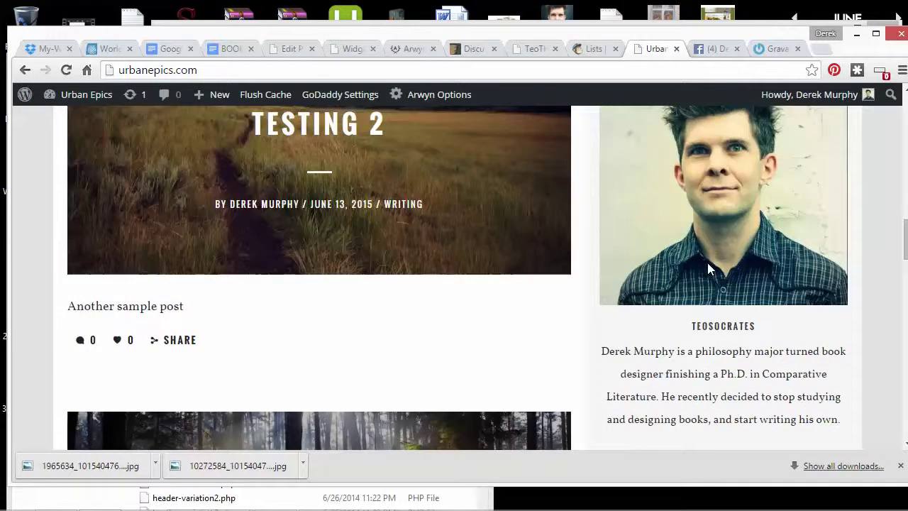
scroll(707, 260, "up", 1)
scroll(713, 318, "down", 2)
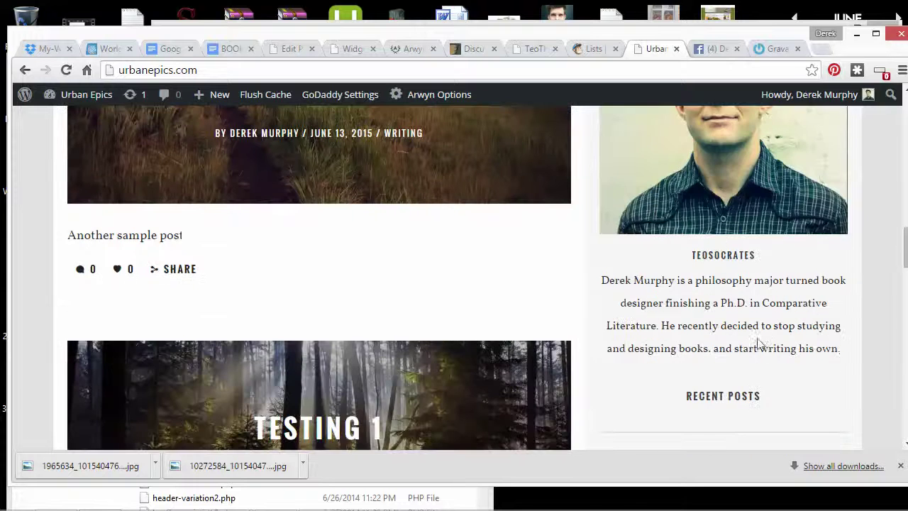
key("F5")
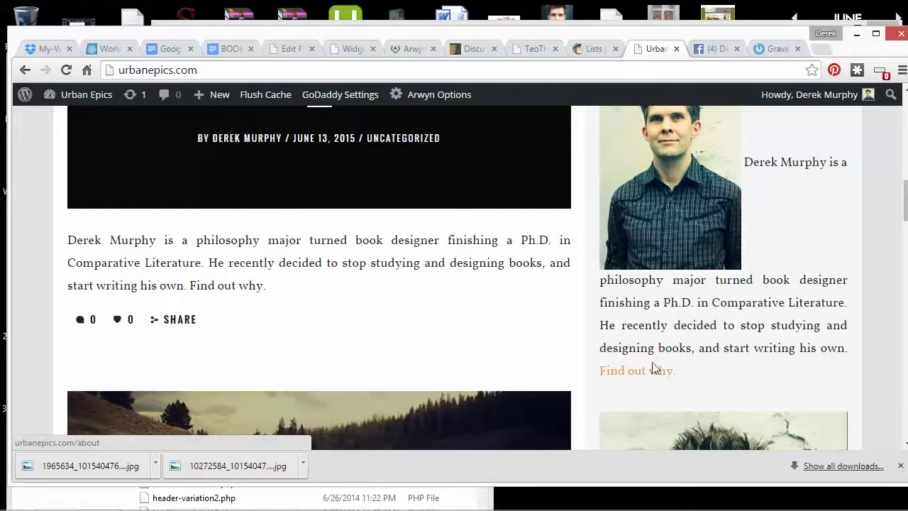
scroll(578, 301, "up", 1)
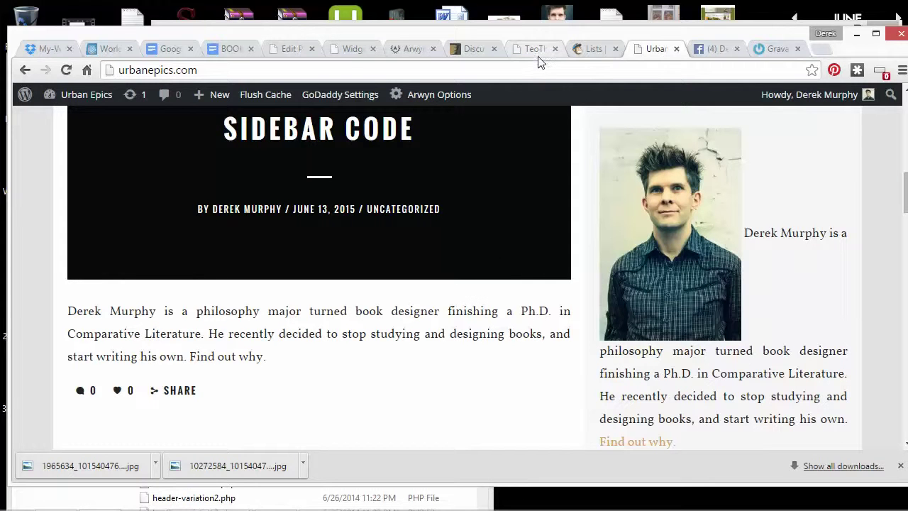
left_click(354, 48)
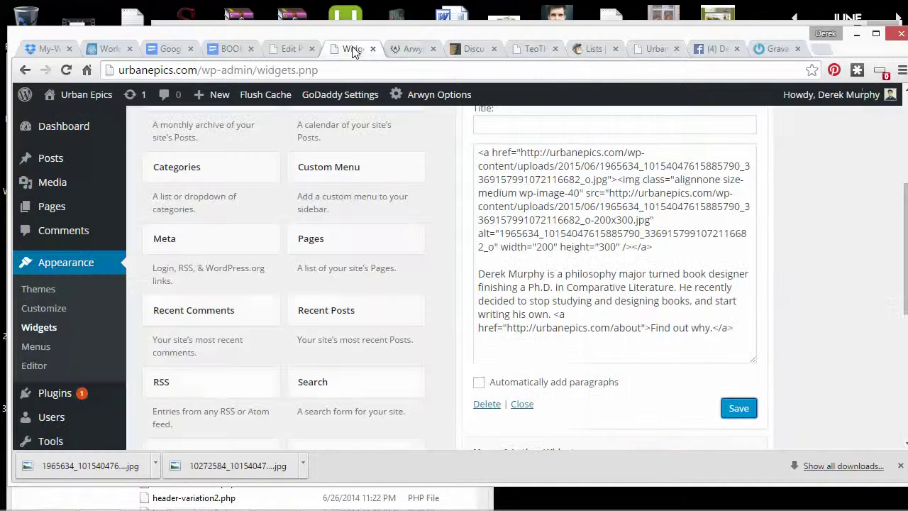
Return to the Sidebar Code post and add "Or read his books." at the end of the bio
left_click(292, 49)
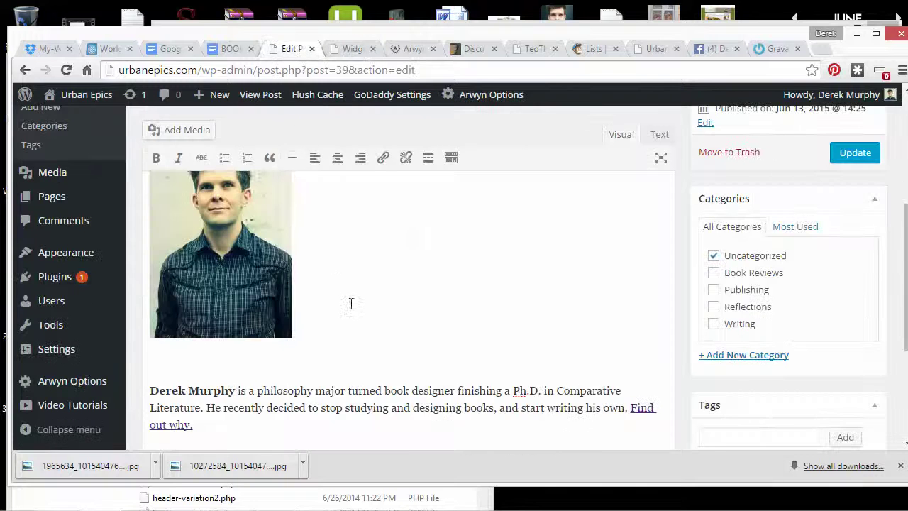
scroll(310, 269, "up", 2)
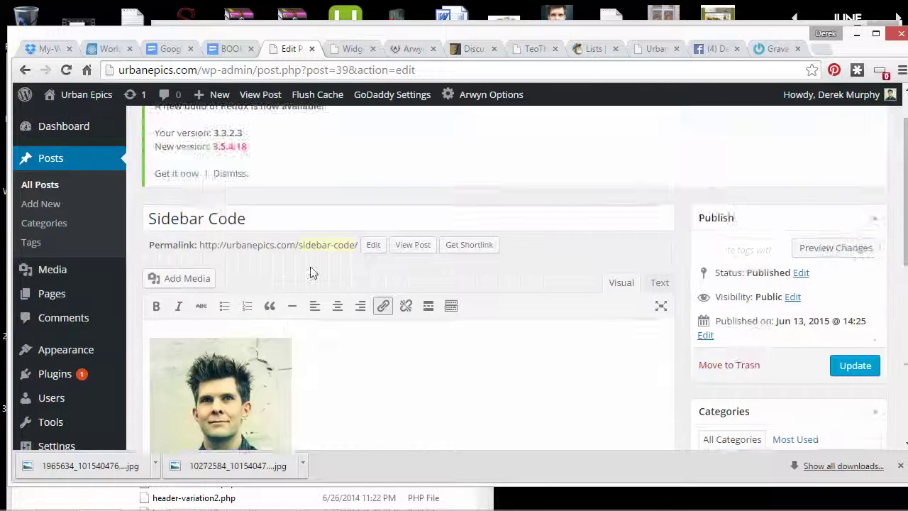
scroll(312, 290, "down", 4)
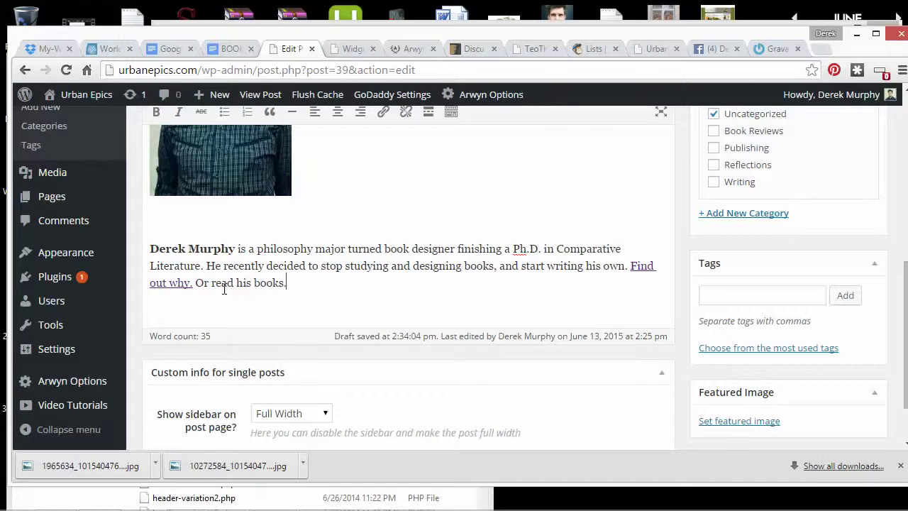
left_click_drag(296, 282, 251, 284)
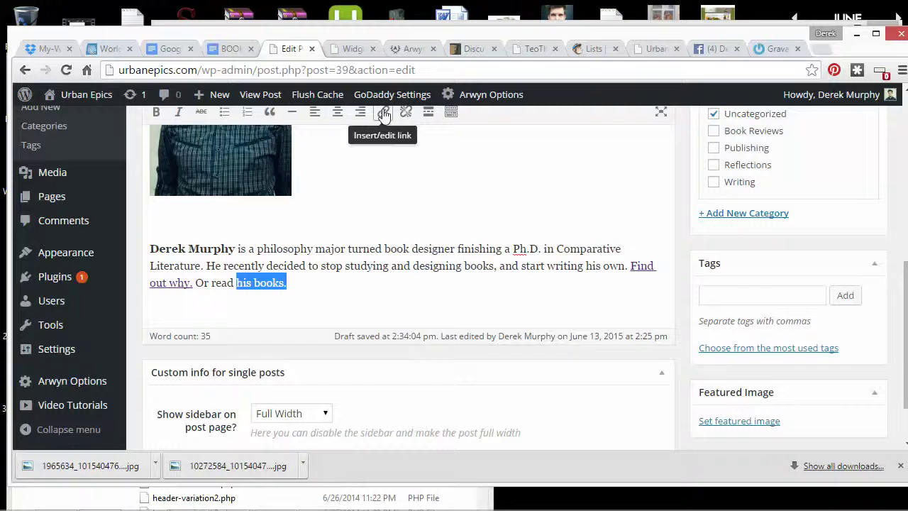
scroll(609, 248, "up", 1)
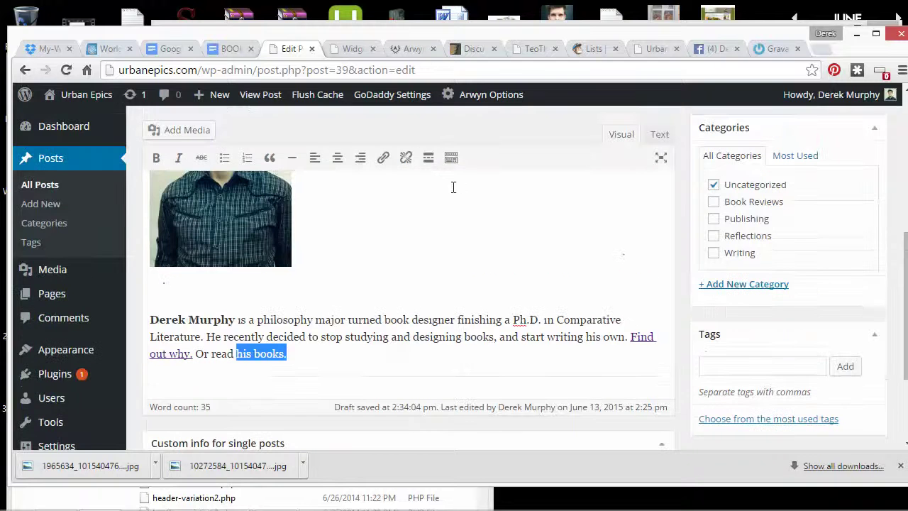
left_click(384, 159)
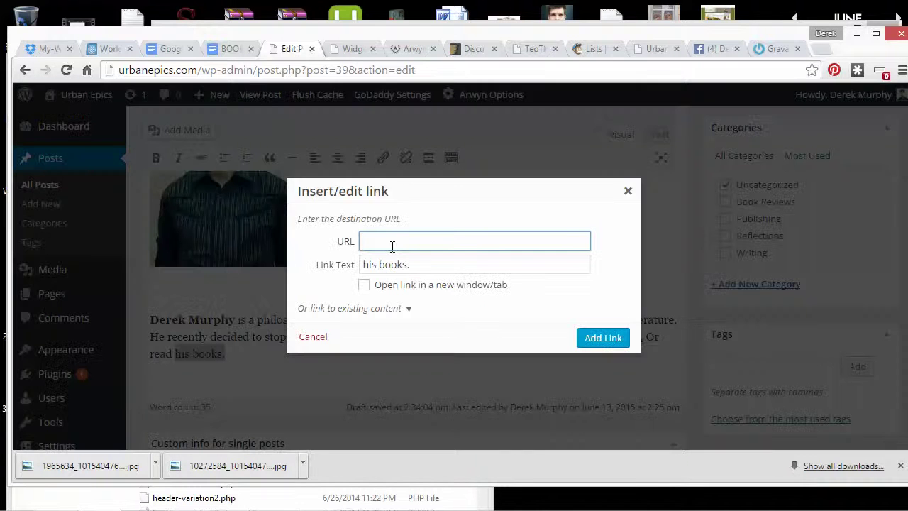
left_click_drag(198, 71, 92, 71)
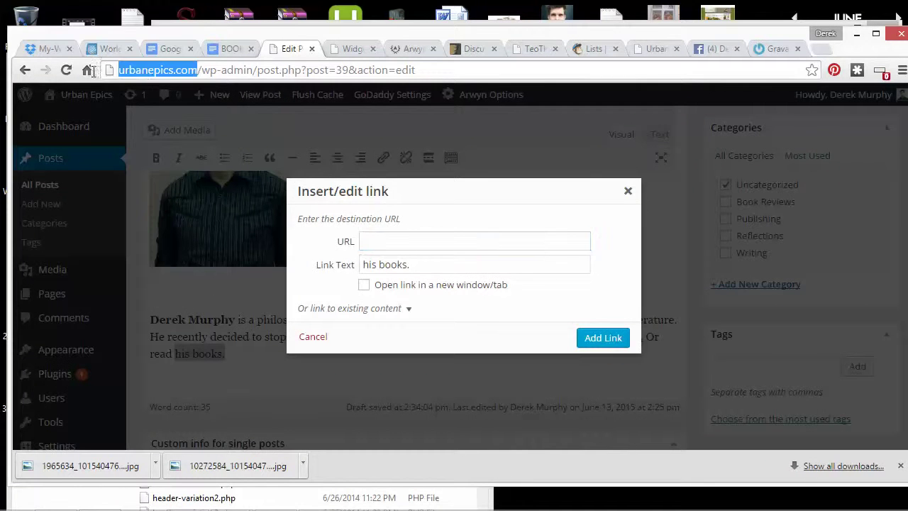
right_click(151, 78)
left_click(177, 124)
right_click(414, 243)
left_click(449, 326)
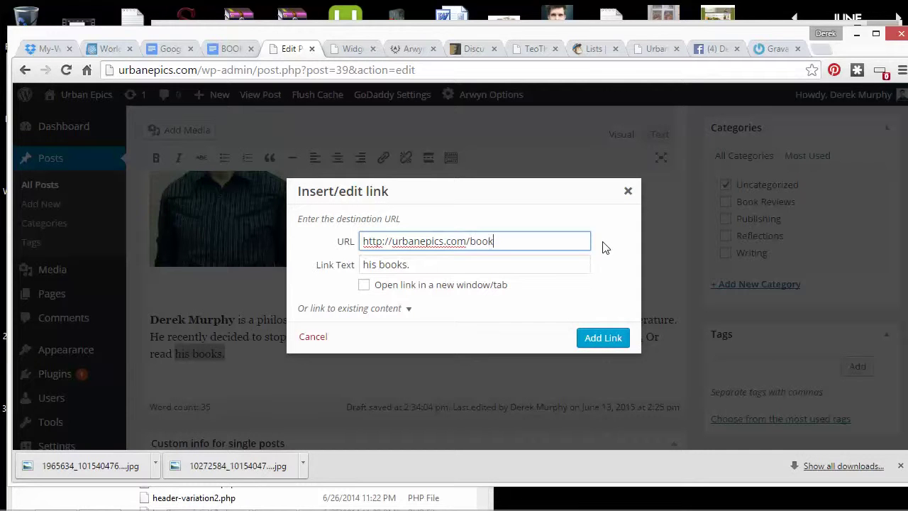
left_click(609, 335)
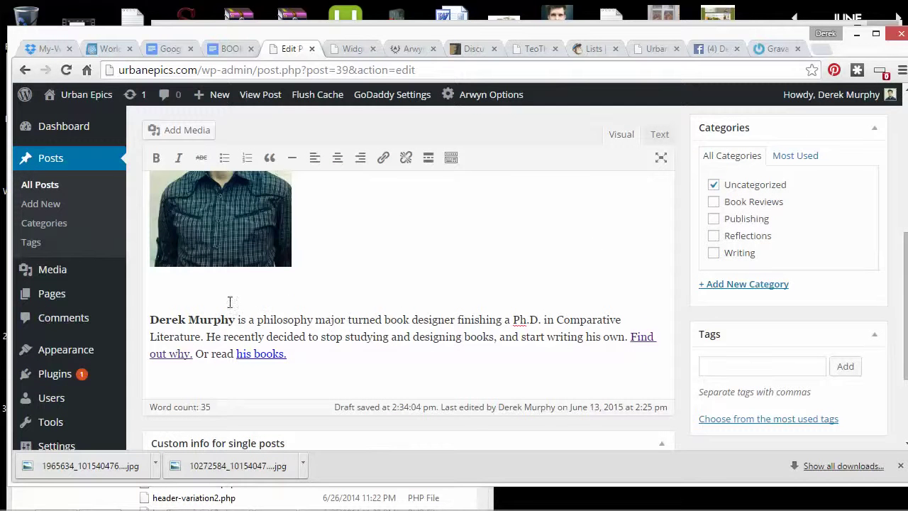
Display the finished photo and bio content of the Sidebar Code post as HTML code
scroll(745, 355, "down", 3)
scroll(738, 361, "up", 5)
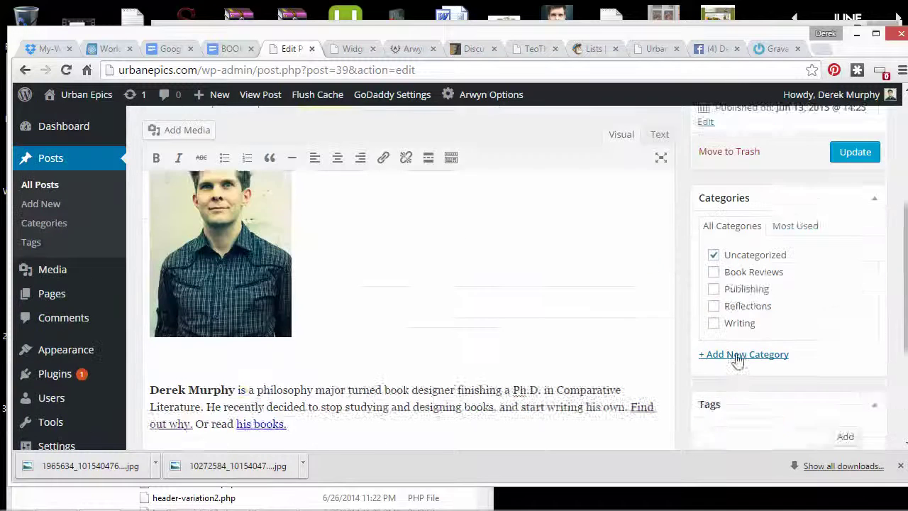
scroll(541, 309, "down", 3)
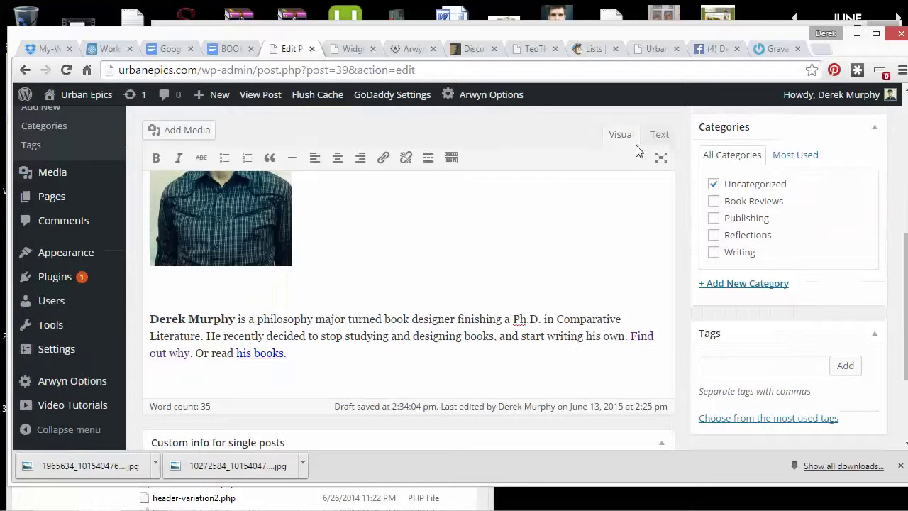
left_click(660, 134)
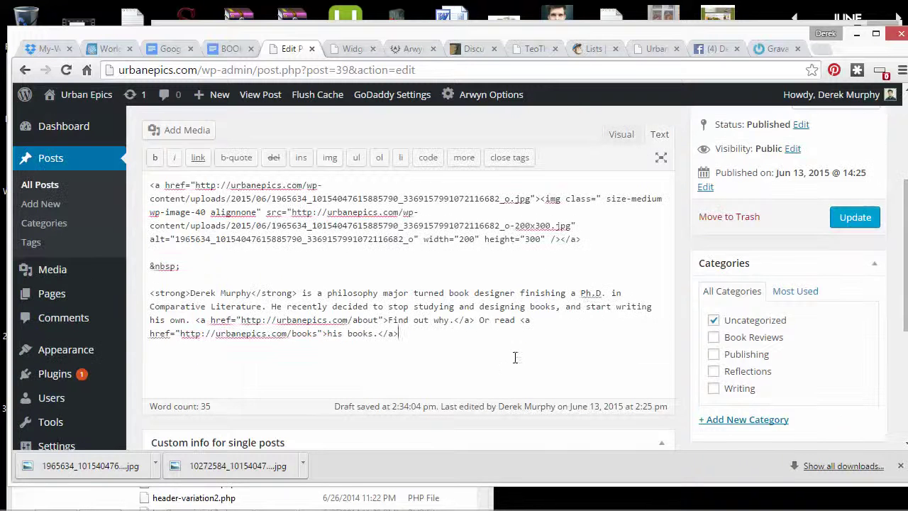
Copy the entire HTML code of the Sidebar Code post and switch the post back to its visual view
left_click_drag(515, 357, 130, 101)
right_click(203, 212)
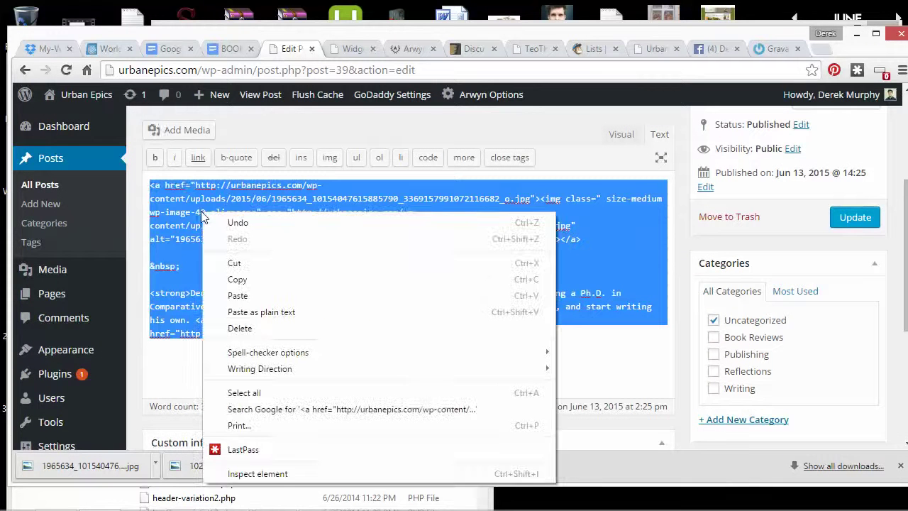
left_click(252, 281)
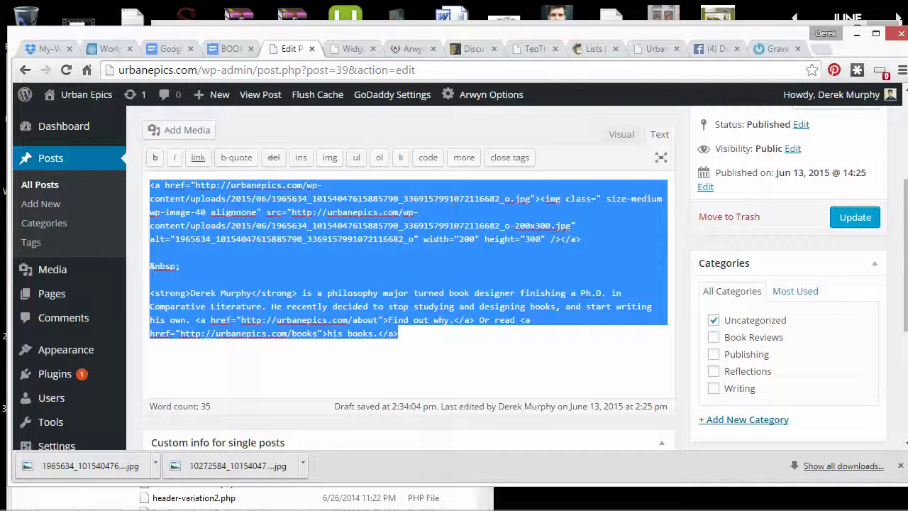
left_click(620, 135)
Replace the HTML in the right sidebar's Text widget with the copied post code and save the widget
left_click(347, 48)
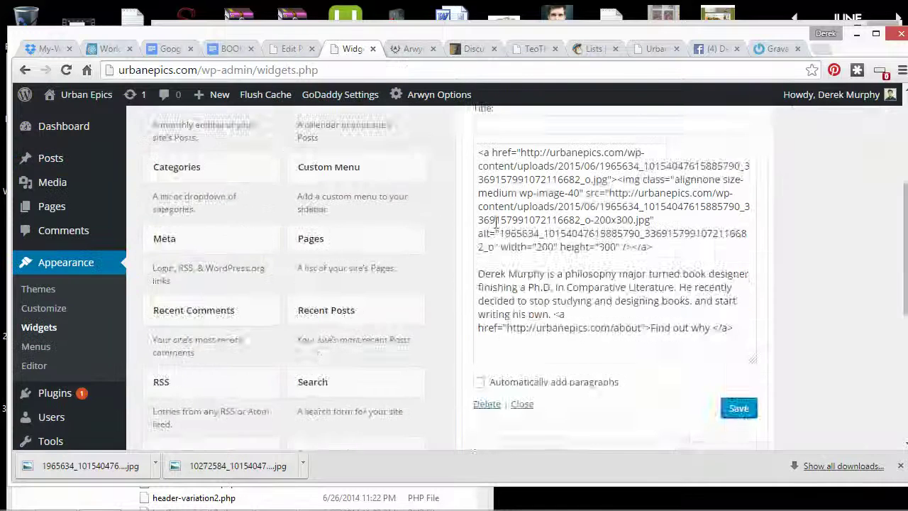
scroll(473, 197, "up", 2)
scroll(567, 298, "down", 2)
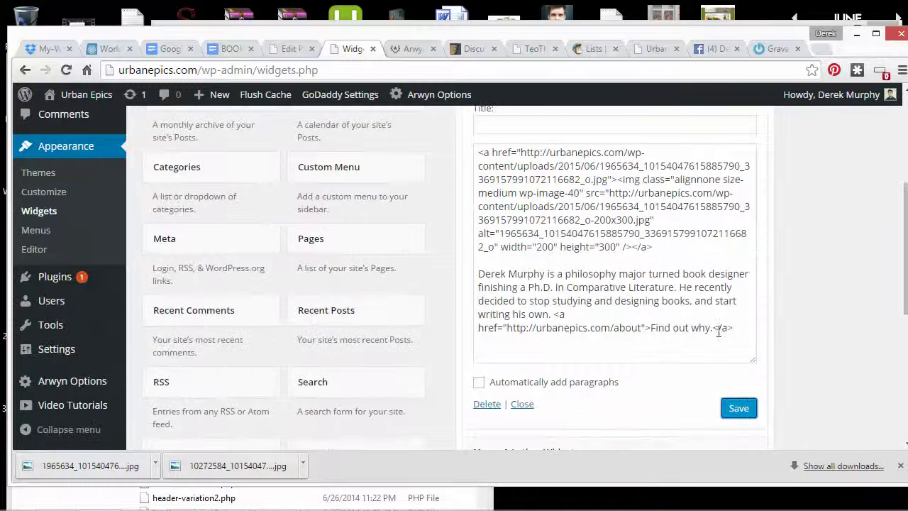
left_click_drag(734, 333, 474, 164)
right_click(574, 178)
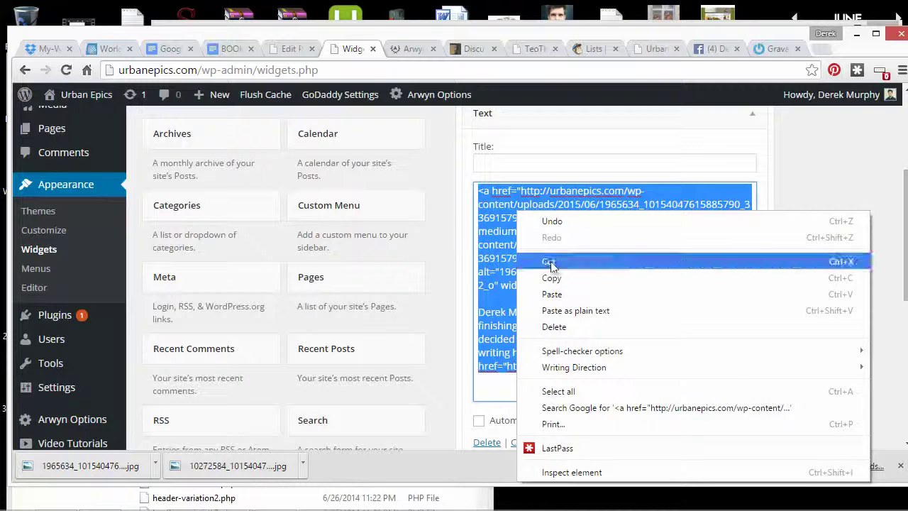
left_click(560, 292)
scroll(560, 284, "up", 2)
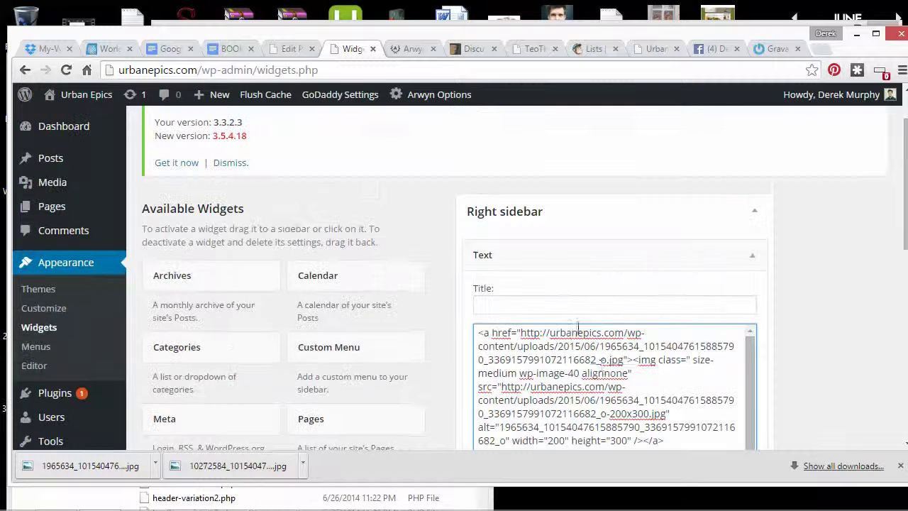
scroll(603, 366, "down", 1)
scroll(613, 358, "down", 3)
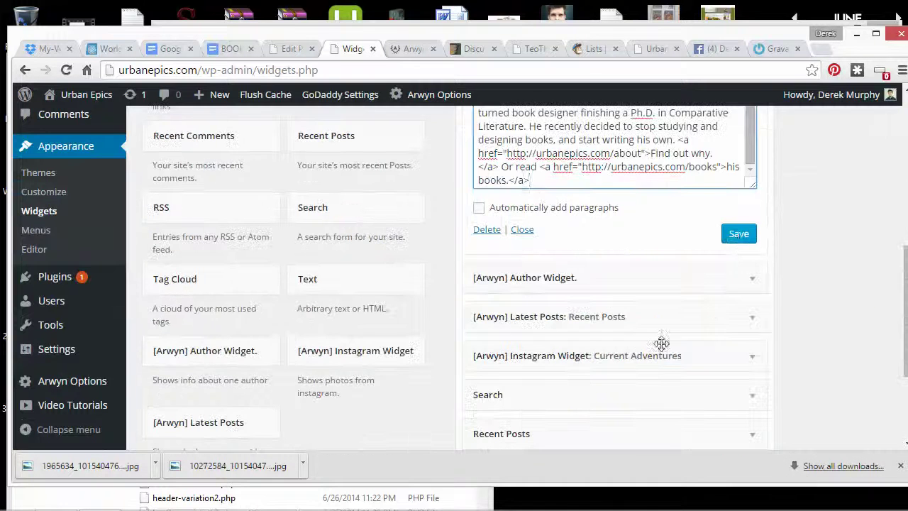
left_click(738, 234)
scroll(646, 185, "up", 5)
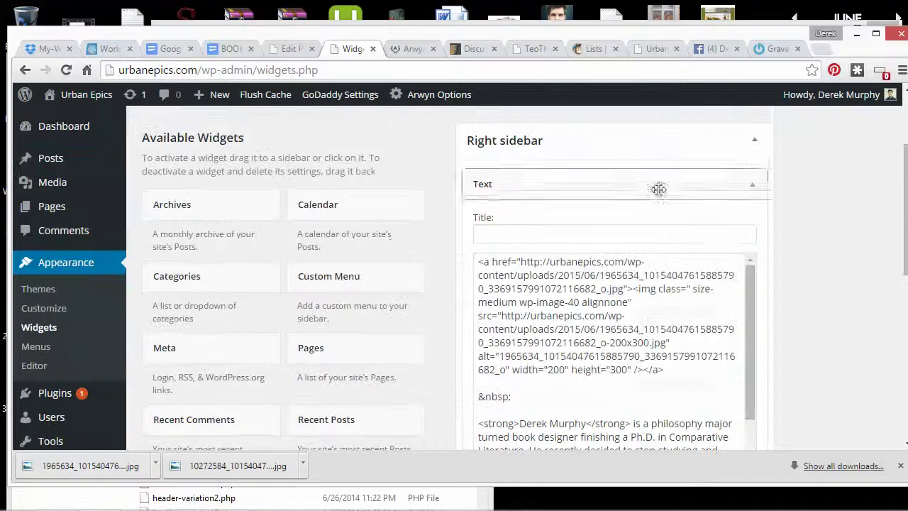
Reload the Urban Epics home page and compare the sidebar's photo-and-bio spacing with the Sidebar Code post's visual view
left_click(647, 50)
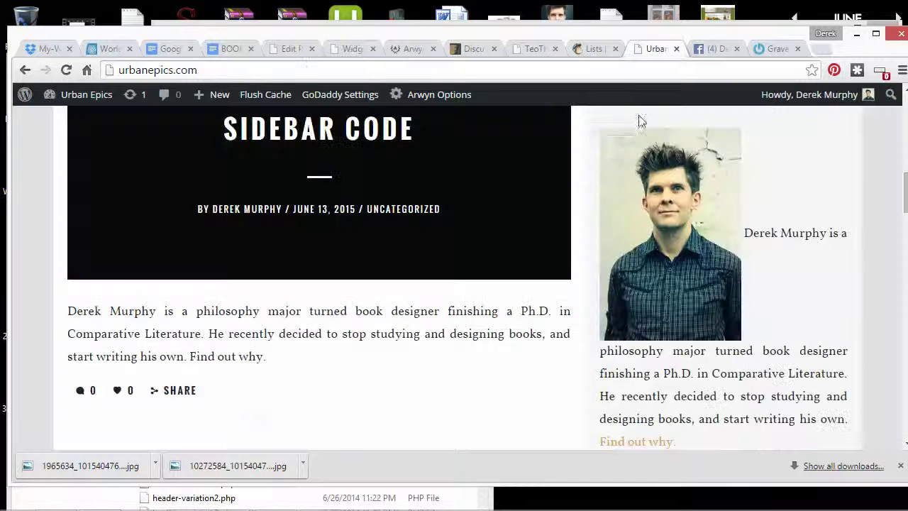
right_click(811, 173)
left_click(770, 217)
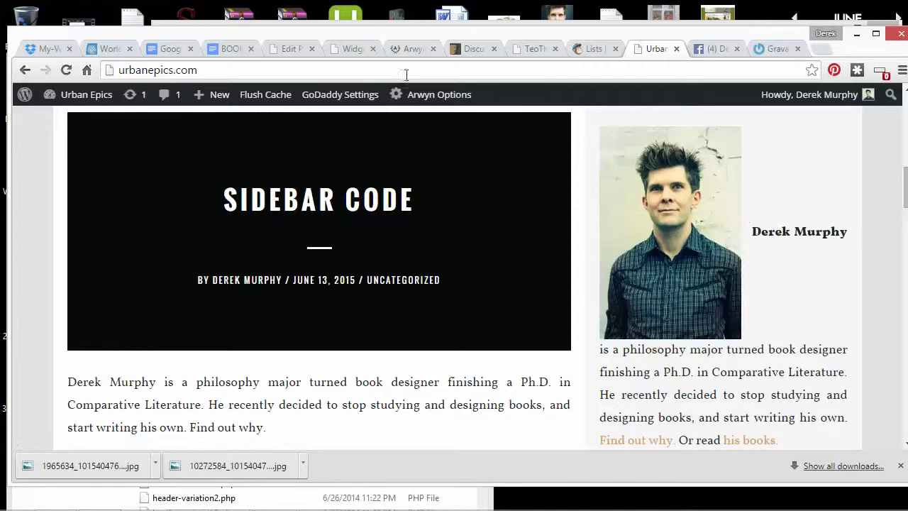
left_click(285, 50)
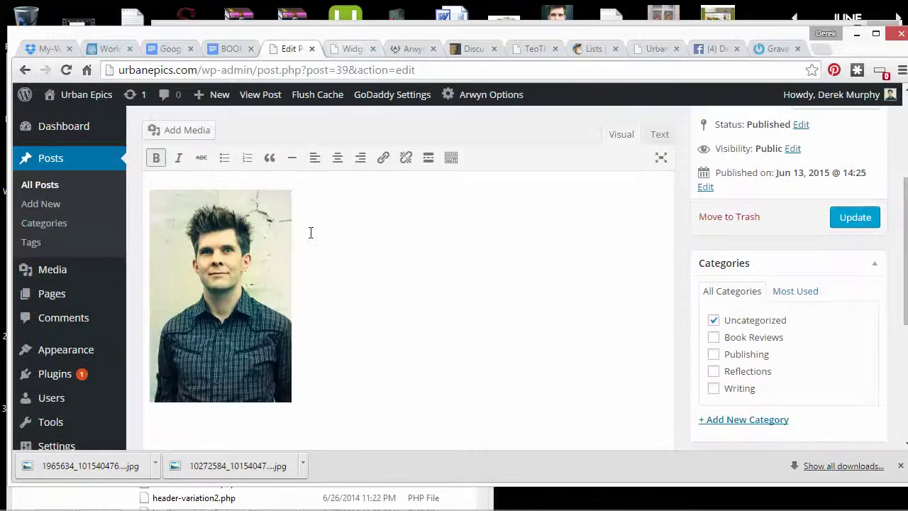
scroll(310, 234, "down", 2)
left_click(170, 286)
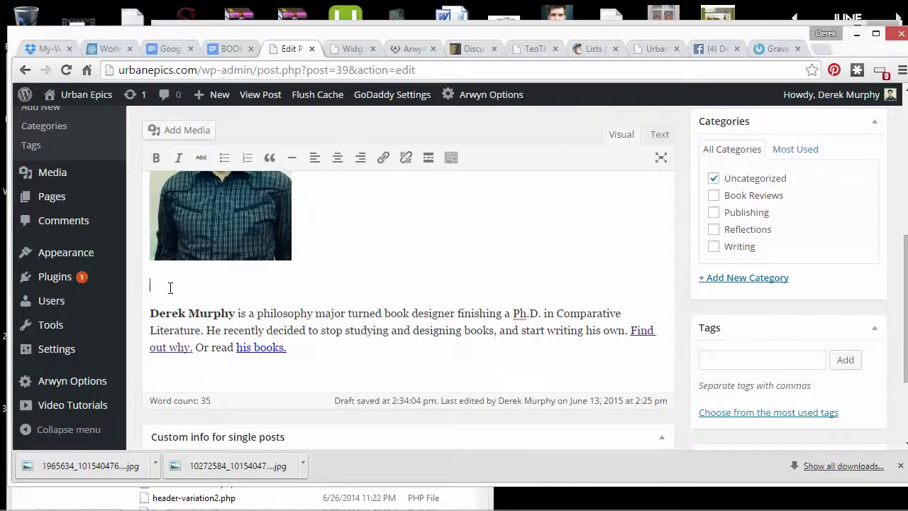
Add five <br> tags after &nbsp; between the photo and the bio in the Text widget, and save it
left_click(351, 50)
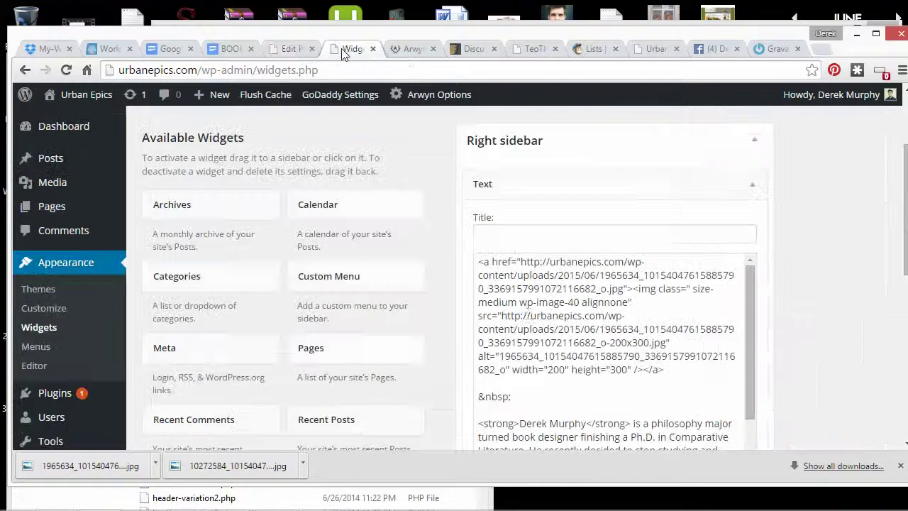
left_click(526, 393)
left_click_drag(525, 396, 475, 394)
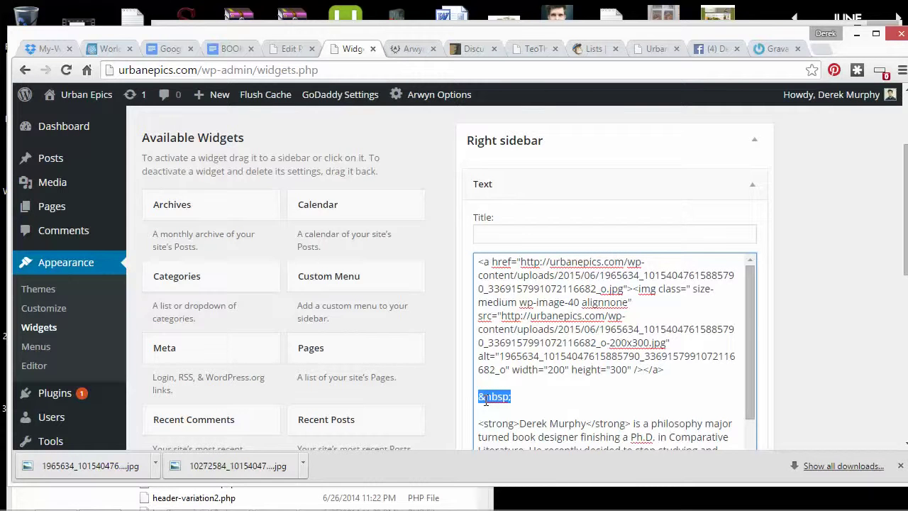
key("Right")
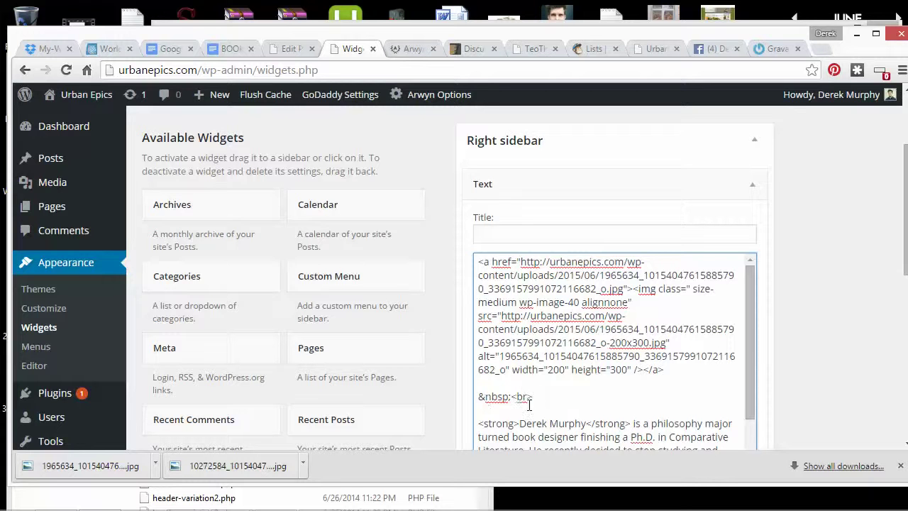
left_click_drag(532, 396, 511, 396)
right_click(538, 395)
left_click(568, 189)
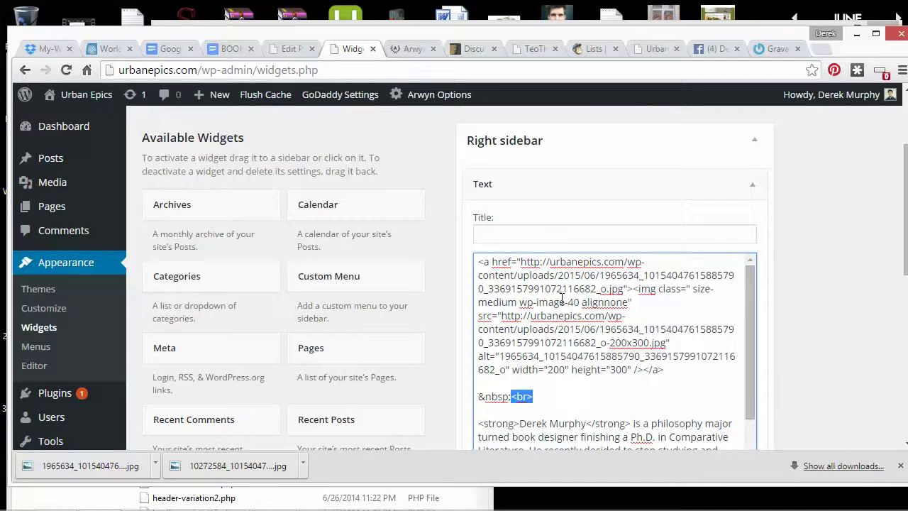
right_click(564, 395)
left_click(571, 205)
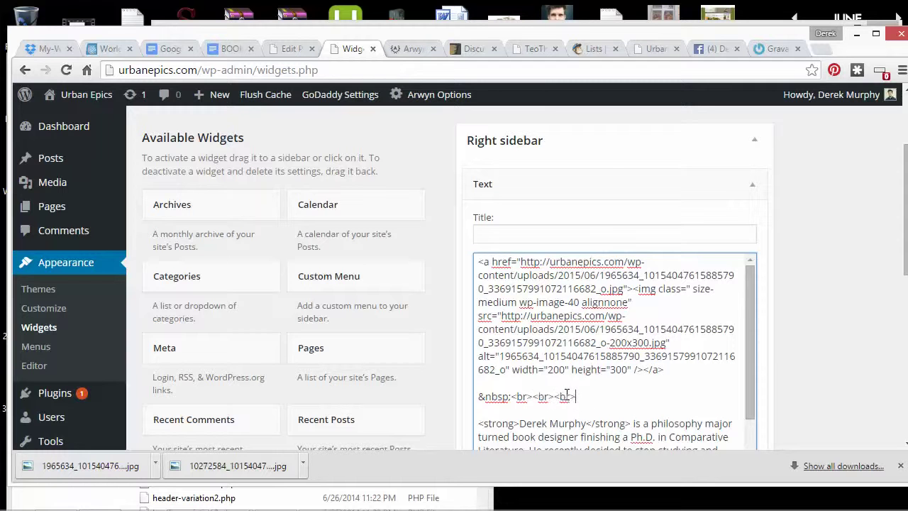
scroll(625, 369, "down", 1)
scroll(710, 383, "down", 2)
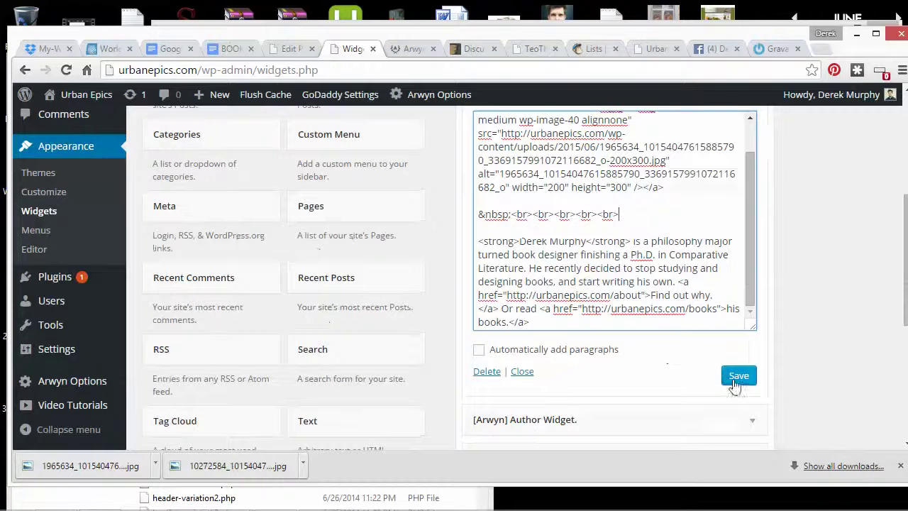
left_click(738, 376)
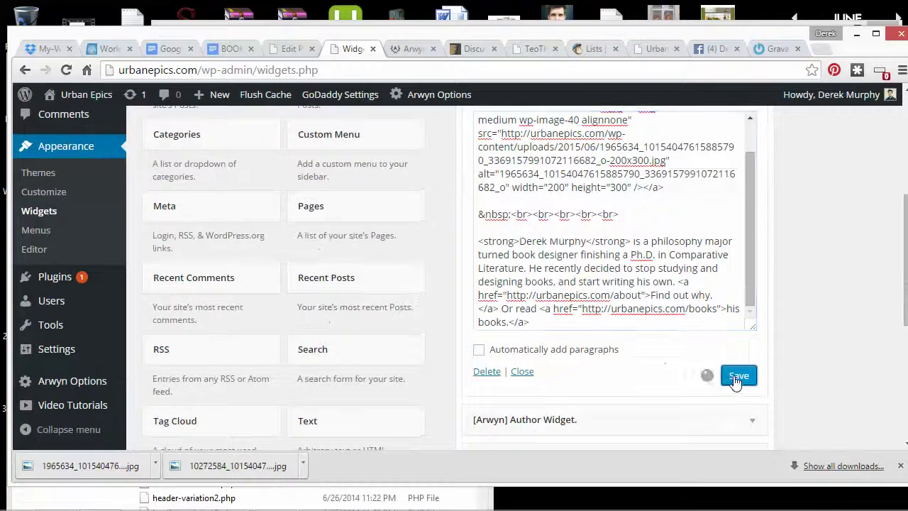
Reload the Urban Epics home page and check the gap between the sidebar photo and the bio
left_click(651, 47)
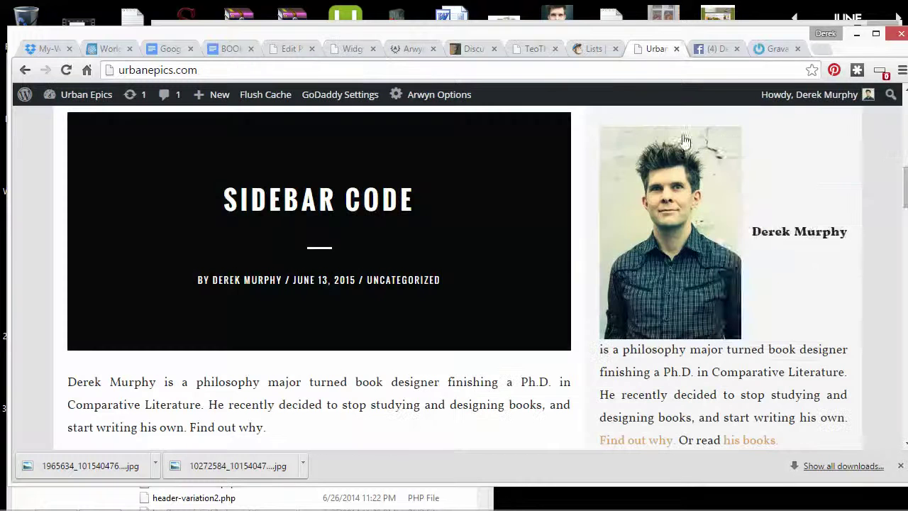
right_click(796, 152)
left_click(779, 192)
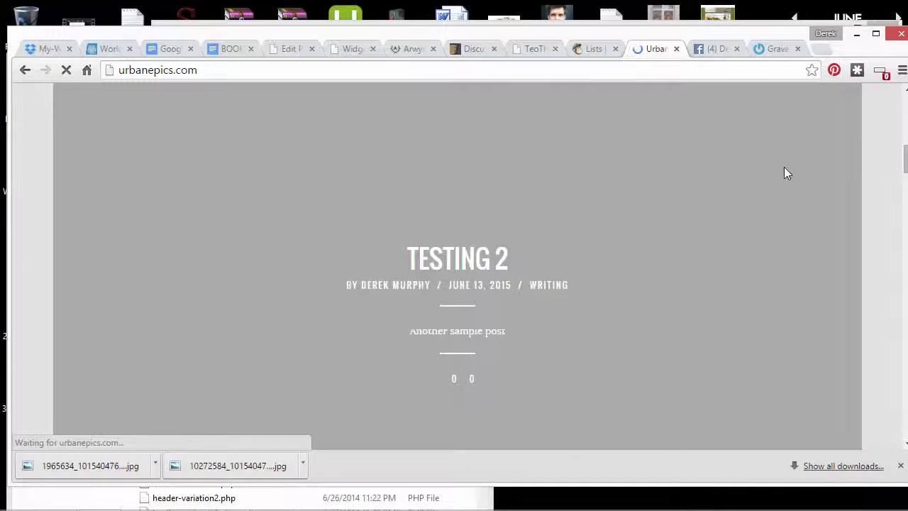
scroll(786, 172, "down", 5)
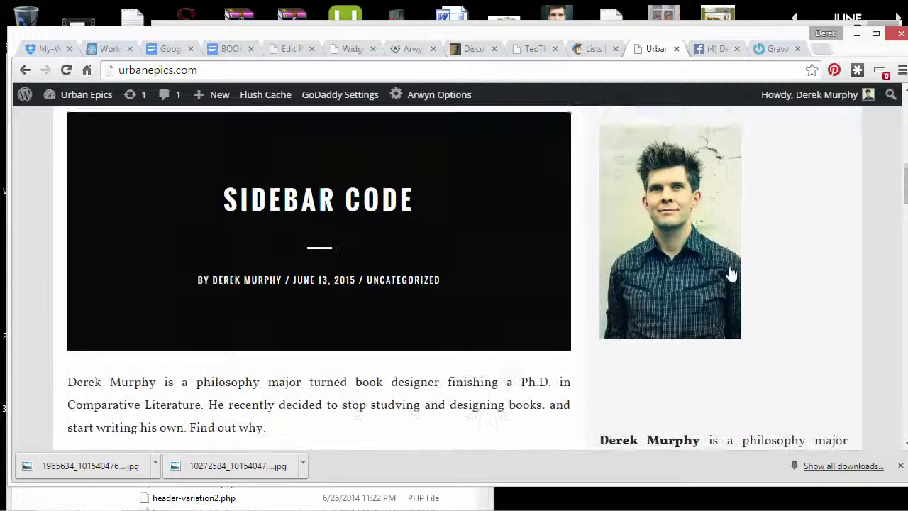
scroll(730, 276, "down", 2)
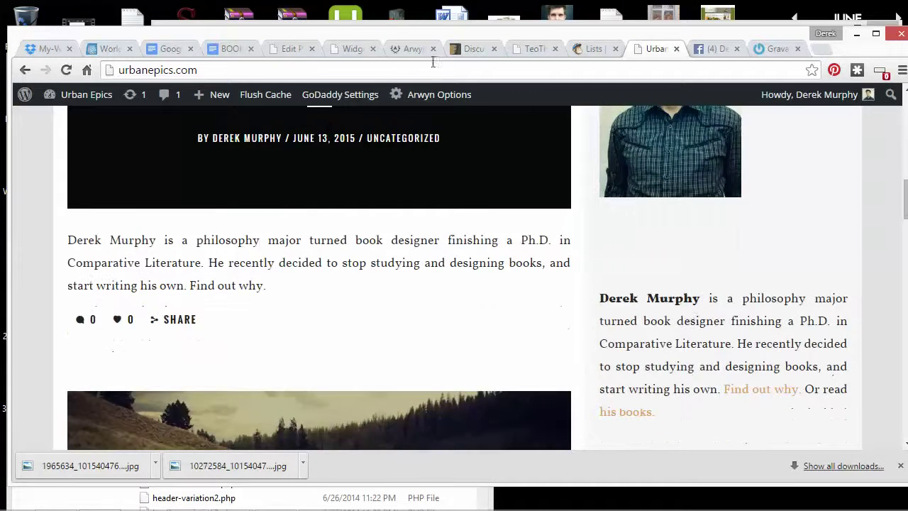
Cut the line breaks after &nbsp; in the Text widget to three <br> tags, save, and recheck the reloaded home page
left_click(352, 50)
left_click_drag(628, 255, 576, 247)
key("BackSpace")
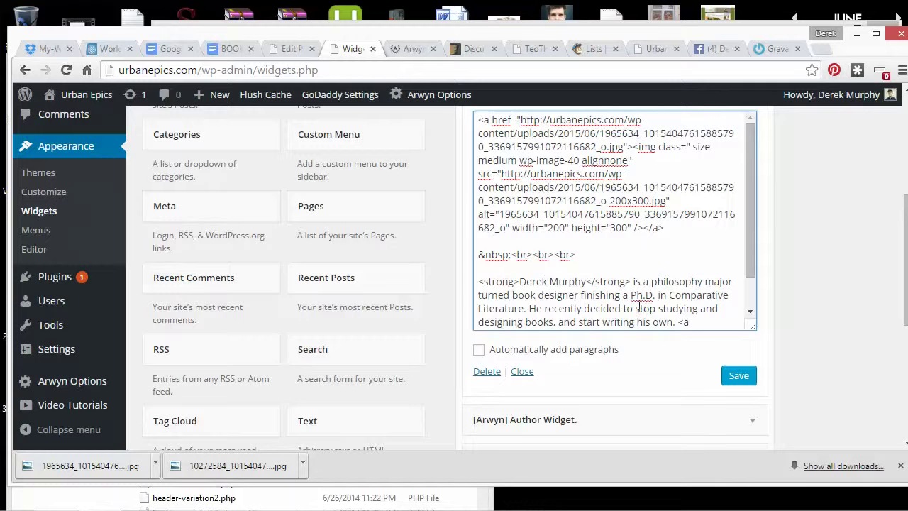
left_click(738, 376)
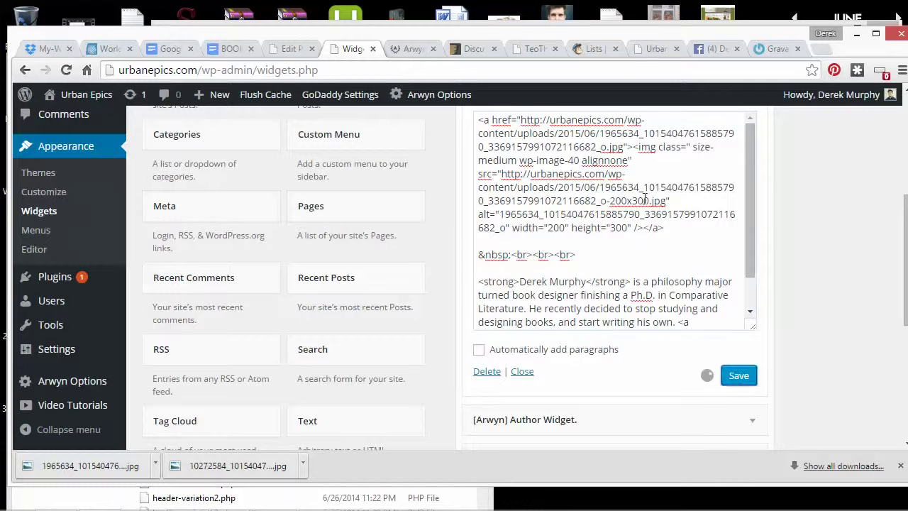
left_click(656, 48)
right_click(843, 200)
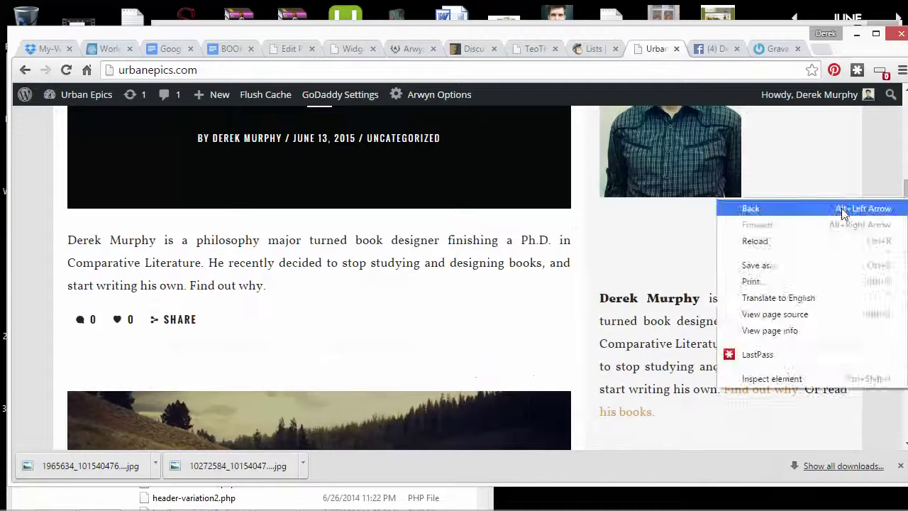
left_click(796, 236)
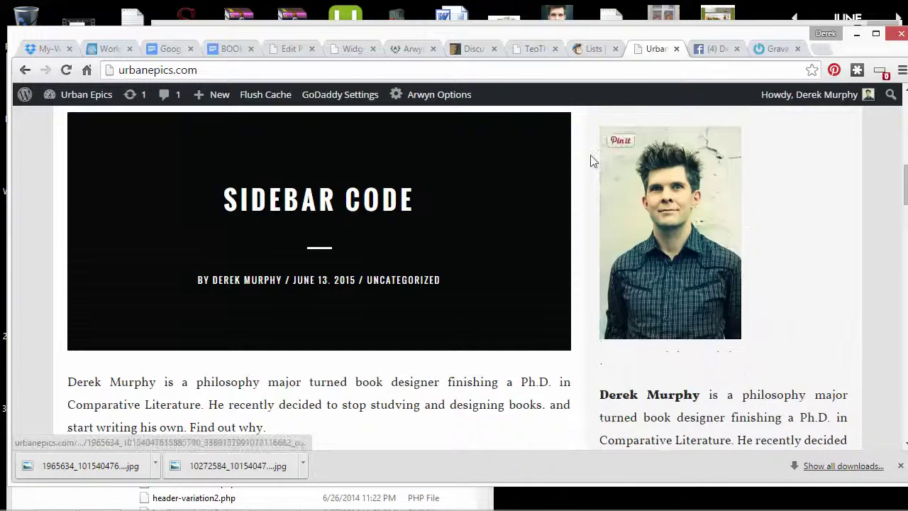
Reduce the Text widget's line breaks to a single <br> after &nbsp;, save, and check the reloaded home page
left_click(354, 49)
left_click(609, 253)
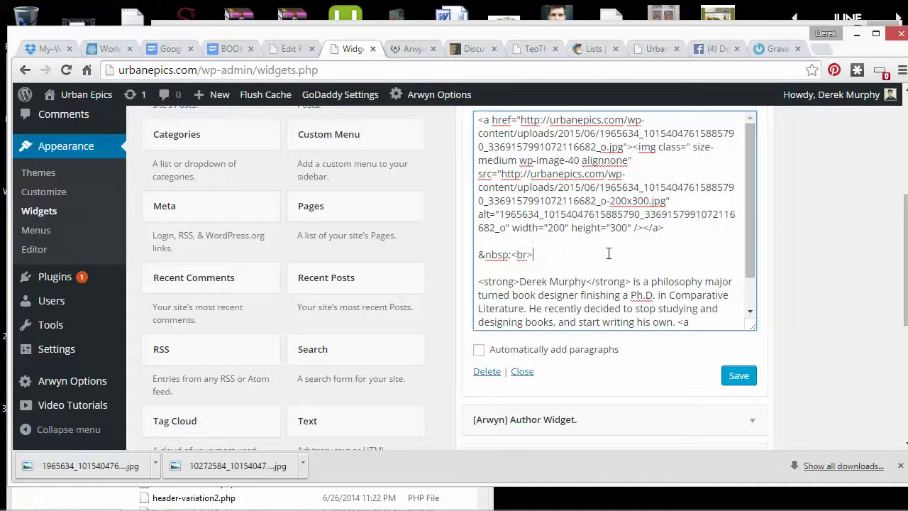
left_click(739, 375)
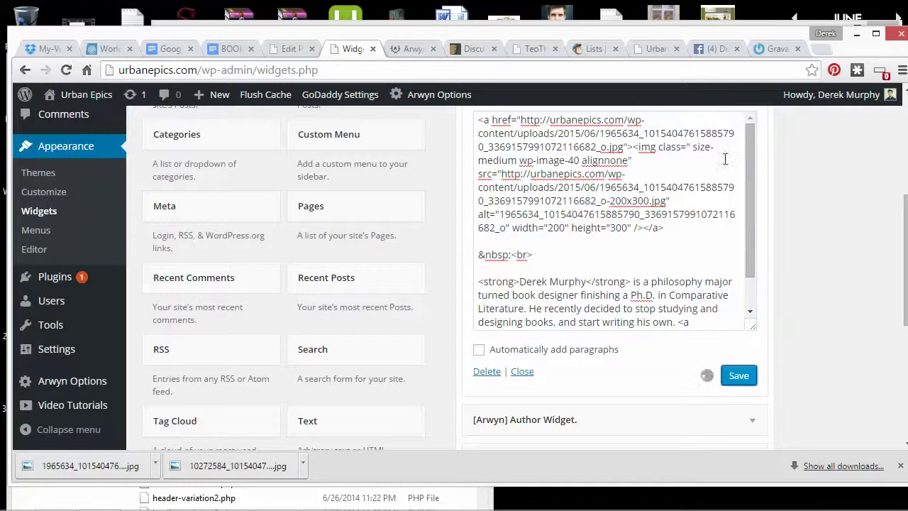
left_click(660, 49)
right_click(800, 171)
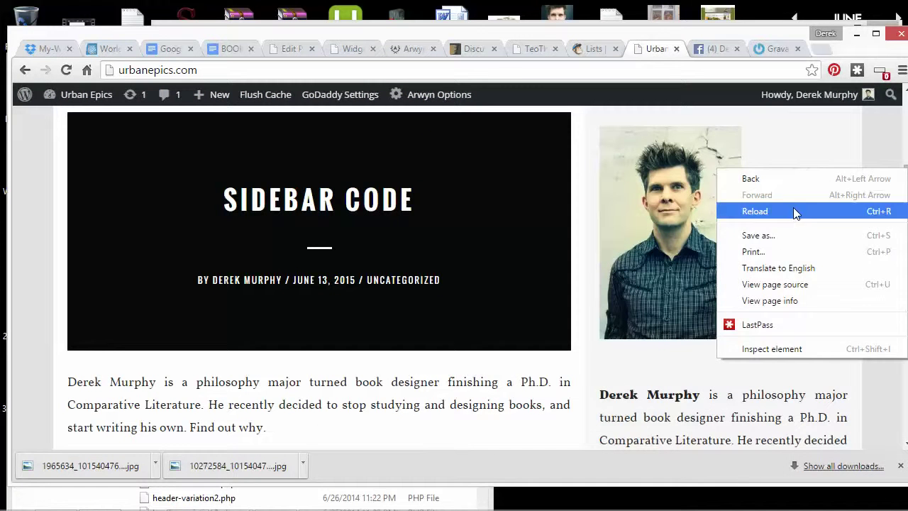
left_click(794, 207)
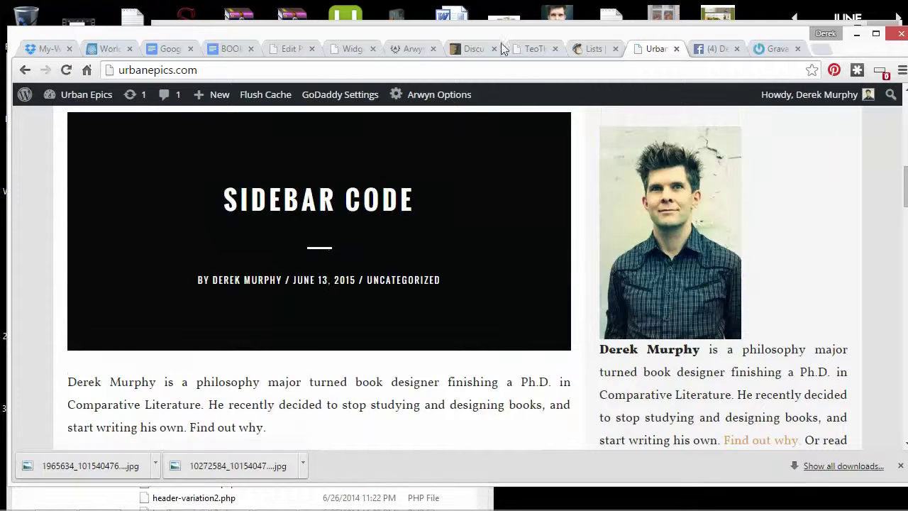
Paste a second <br> after the one following &nbsp; in the Text widget, save, and reload the home page
left_click(357, 49)
right_click(570, 254)
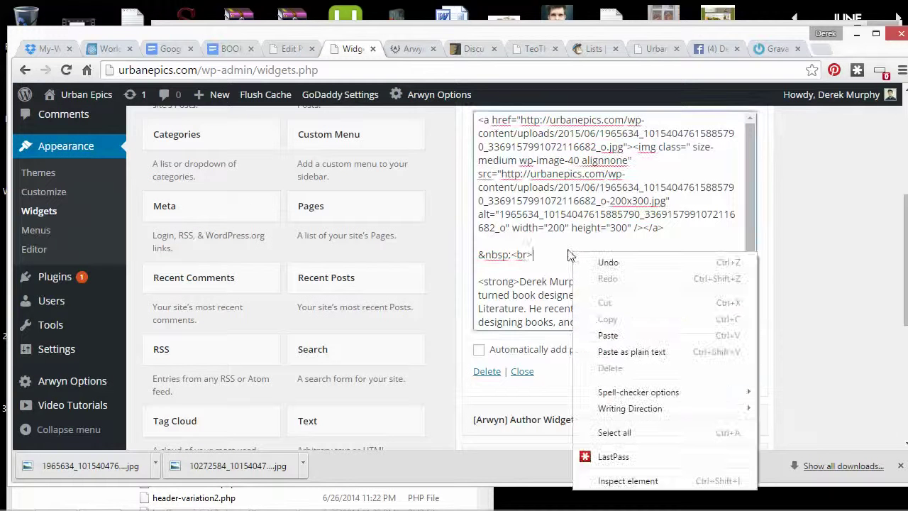
left_click(608, 335)
left_click(741, 377)
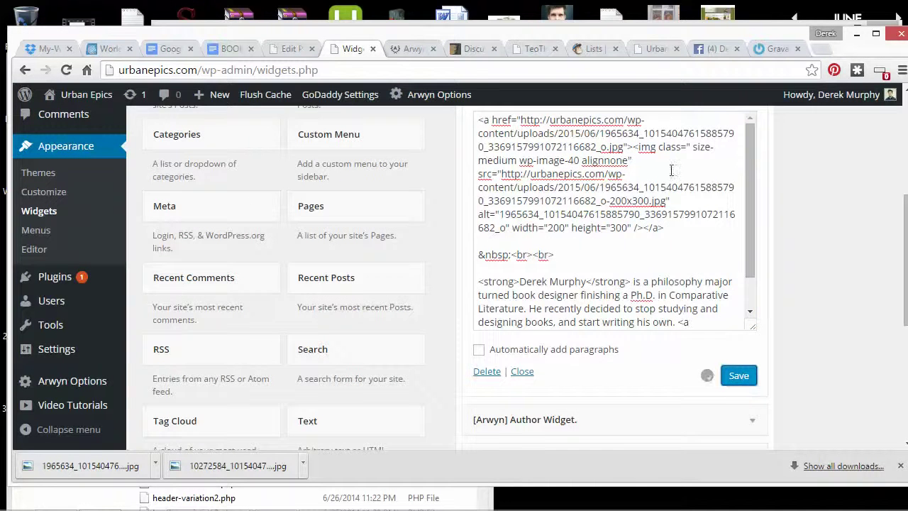
left_click(657, 49)
right_click(785, 191)
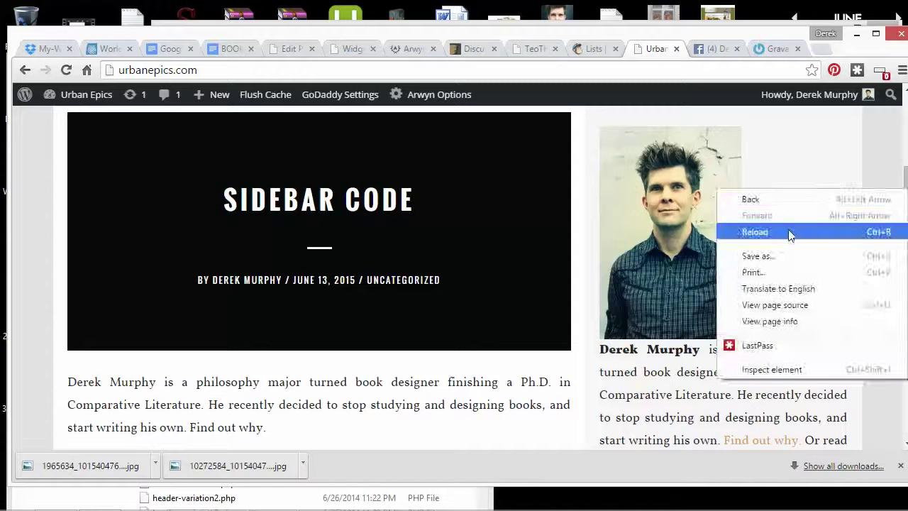
left_click(790, 234)
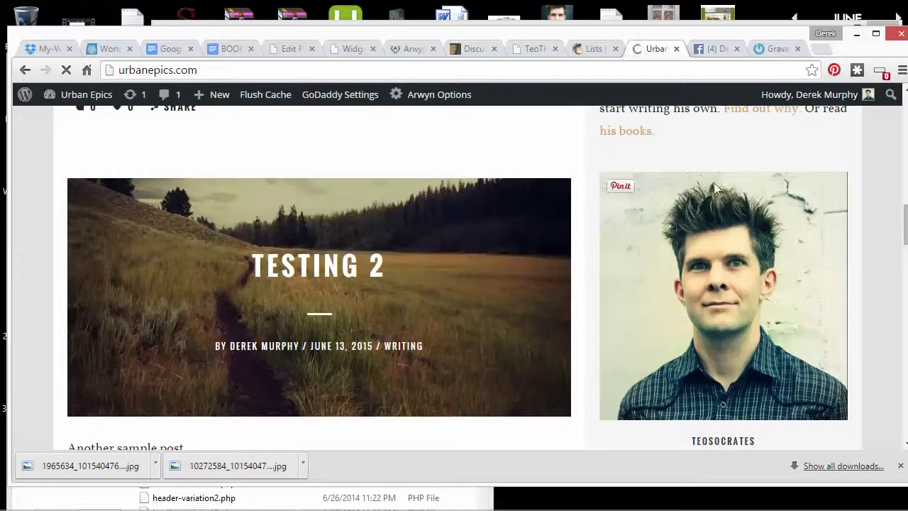
Compare the Text widget's photo and bio with the Author widget's portrait, name heading and bio in the home page sidebar
scroll(681, 263, "up", 4)
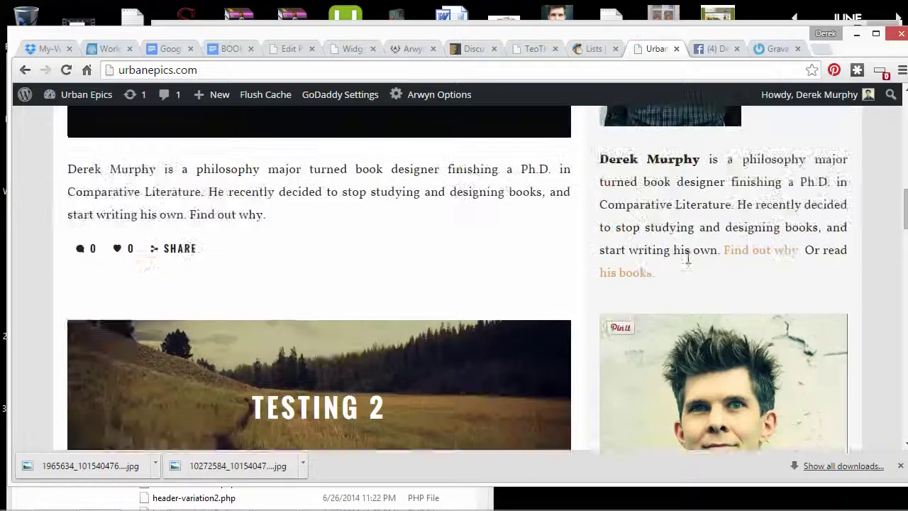
scroll(682, 255, "down", 3)
scroll(694, 289, "down", 2)
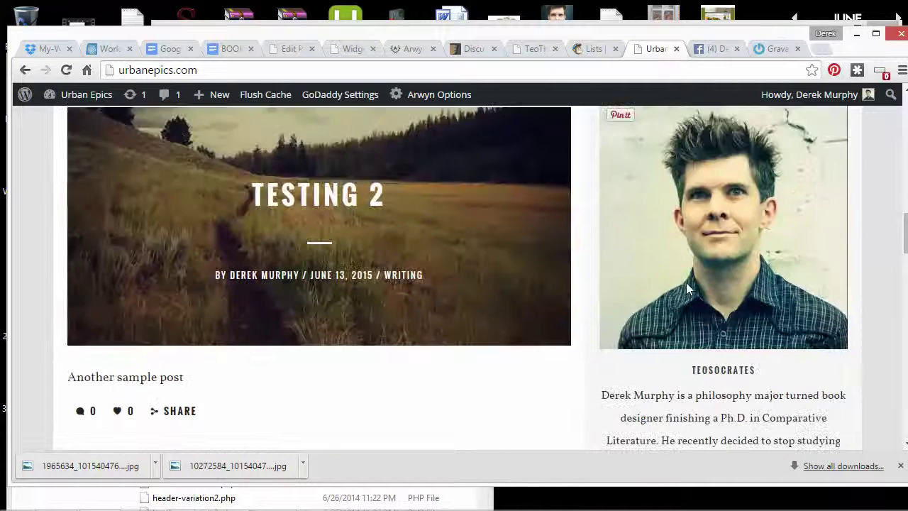
scroll(703, 255, "up", 6)
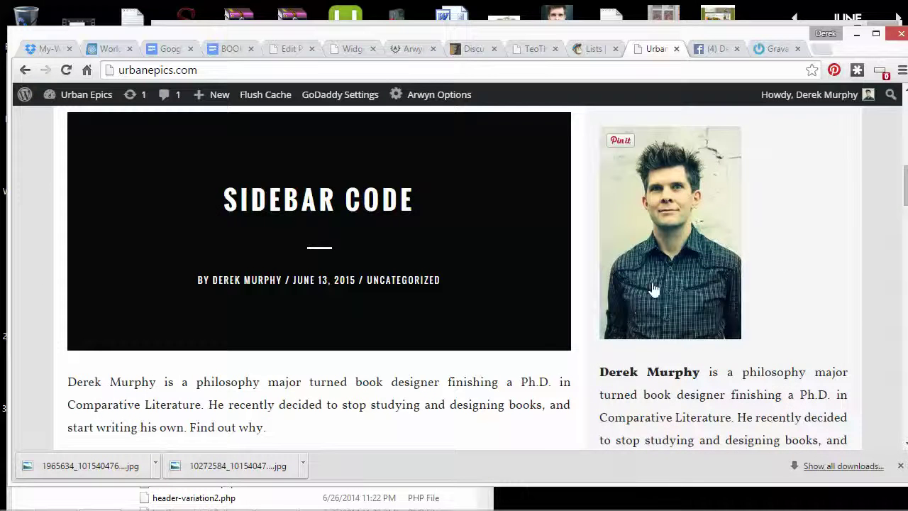
scroll(823, 305, "down", 2)
scroll(722, 268, "down", 7)
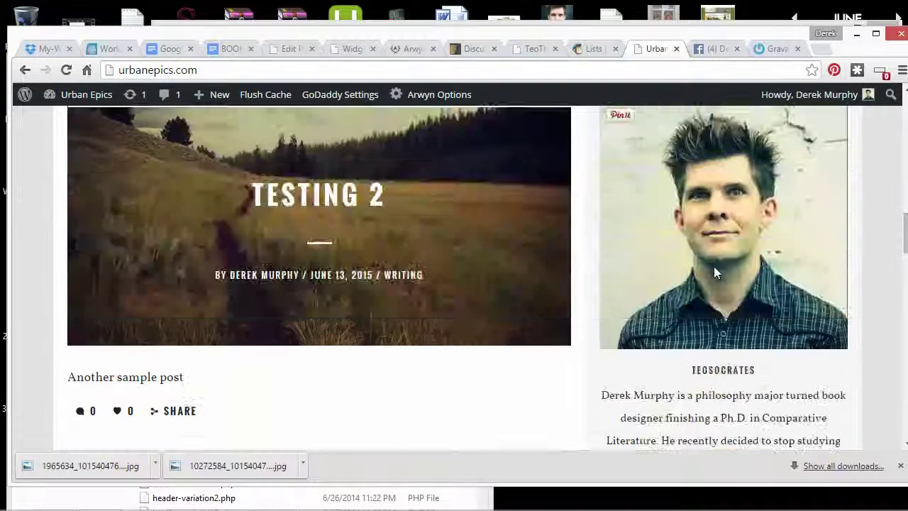
scroll(723, 219, "up", 2)
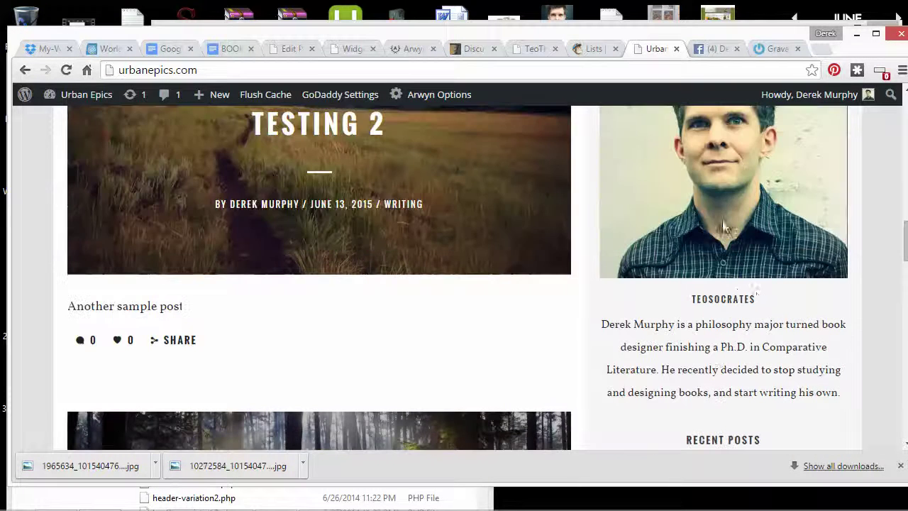
left_click_drag(770, 304, 687, 298)
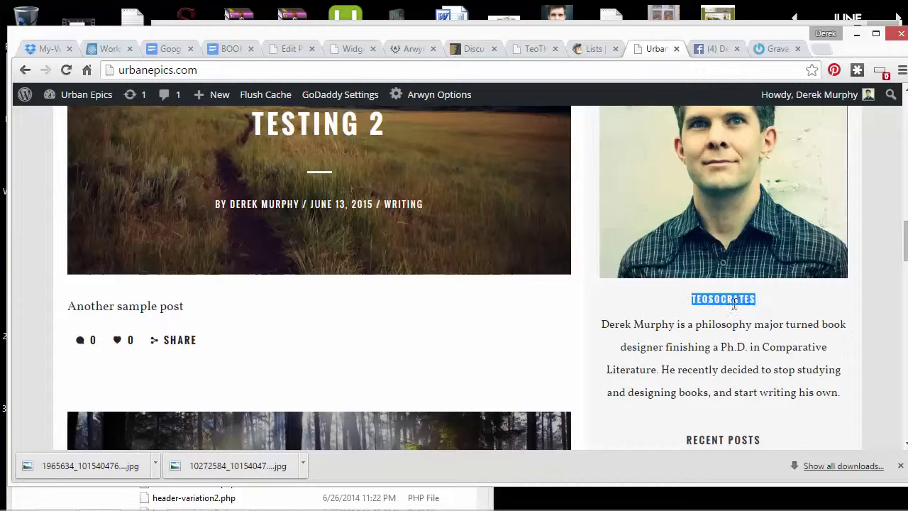
Reload the home page and examine the Current Adventures Instagram photos in the sidebar
key("F5")
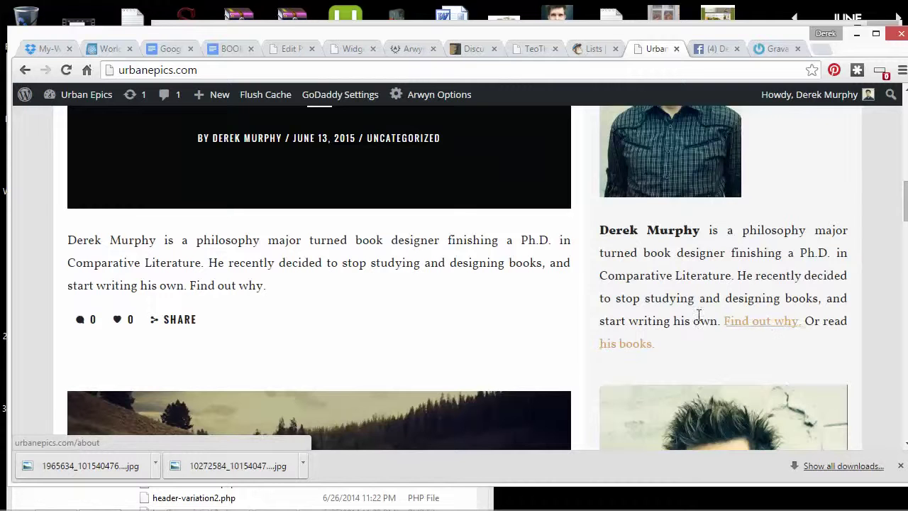
scroll(669, 255, "down", 4)
scroll(669, 255, "down", 3)
scroll(719, 296, "down", 6)
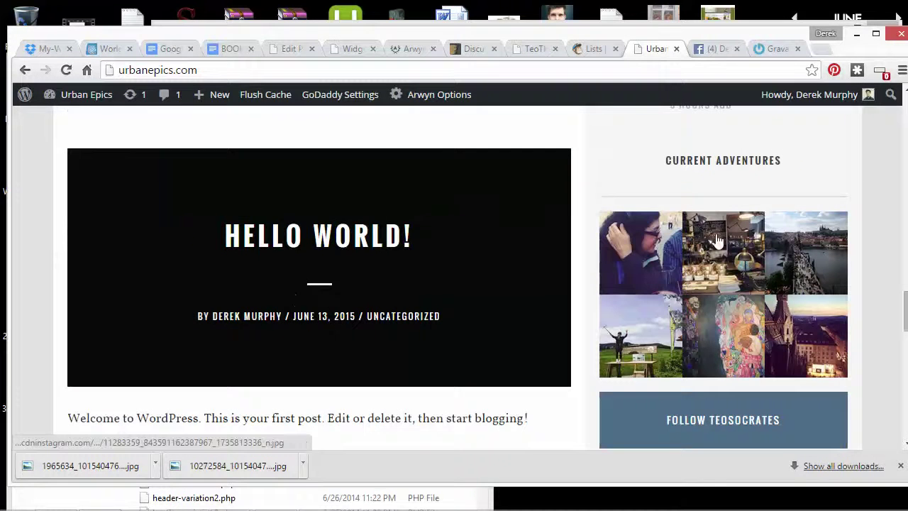
scroll(714, 240, "down", 2)
scroll(787, 248, "up", 2)
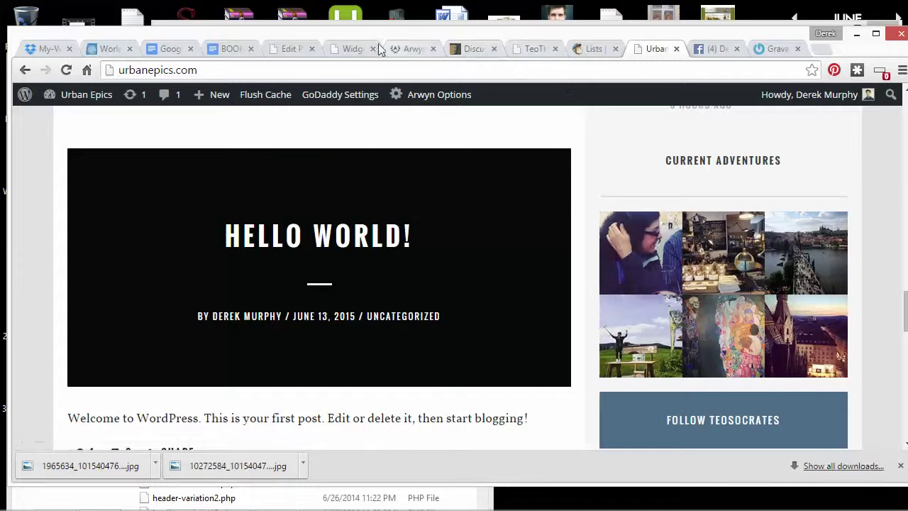
Open the [Arwyn] Instagram Widget's settings on the Widgets page and review its User ID and Access Token fields
left_click(353, 49)
scroll(607, 321, "down", 4)
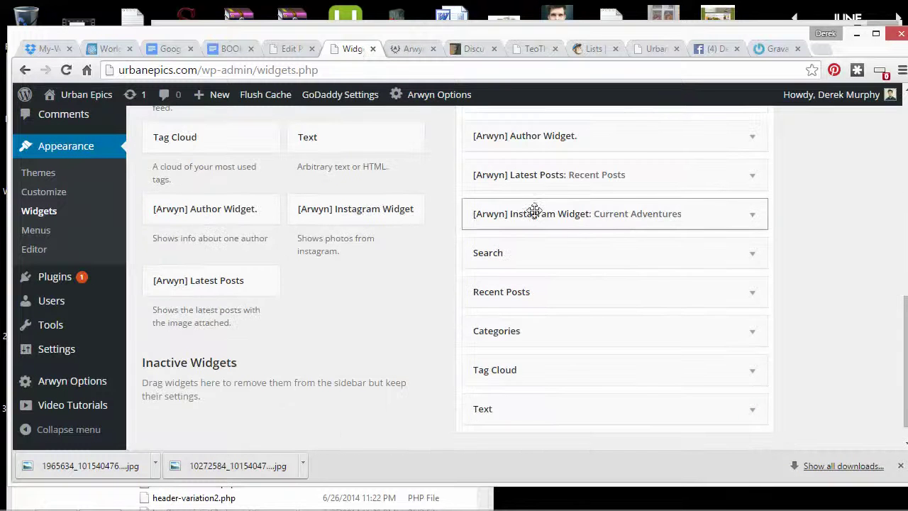
left_click(753, 222)
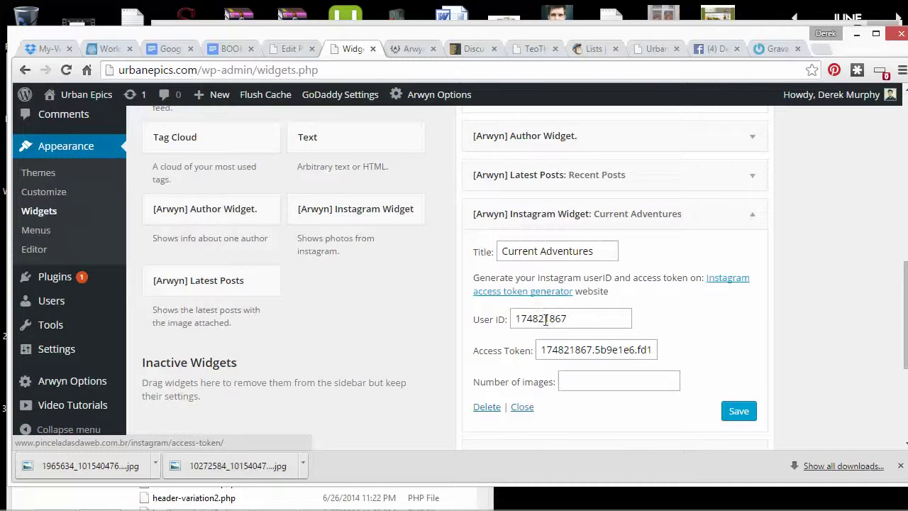
double_click(574, 319)
left_click_drag(654, 350, 561, 369)
scroll(538, 272, "down", 1)
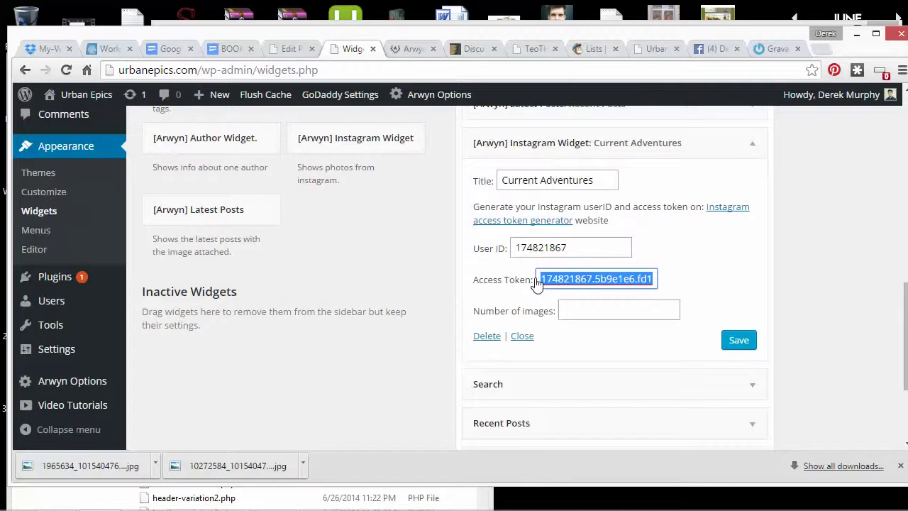
scroll(537, 283, "down", 2)
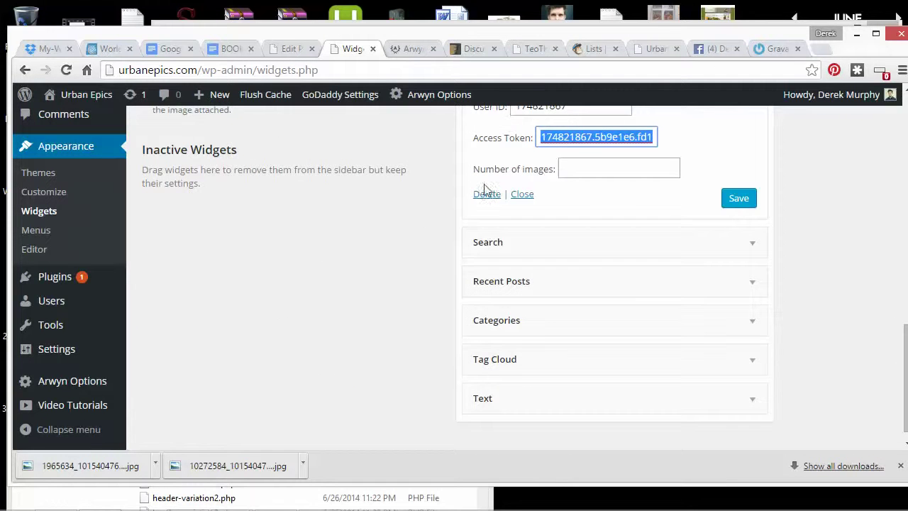
Delete the default Recent Posts widget and the empty Text widget at the end of the sidebar list
left_click(744, 291)
scroll(519, 381, "down", 2)
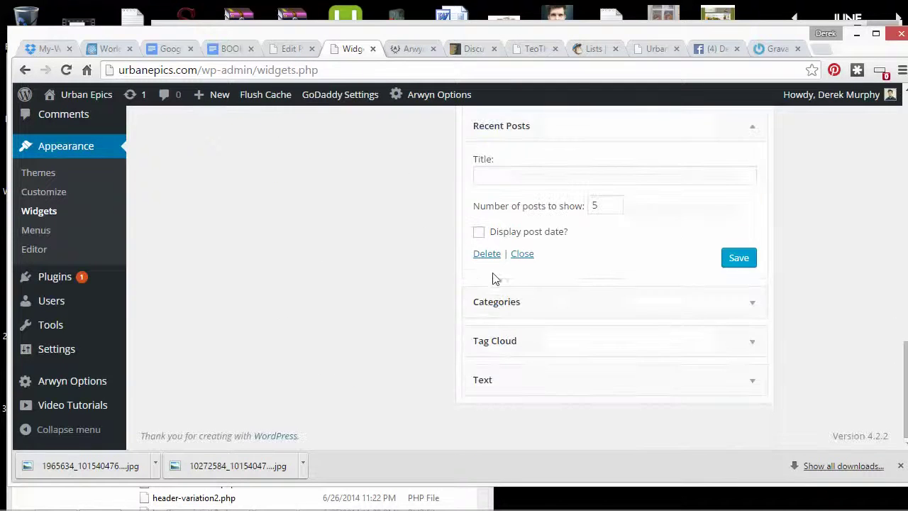
left_click(487, 255)
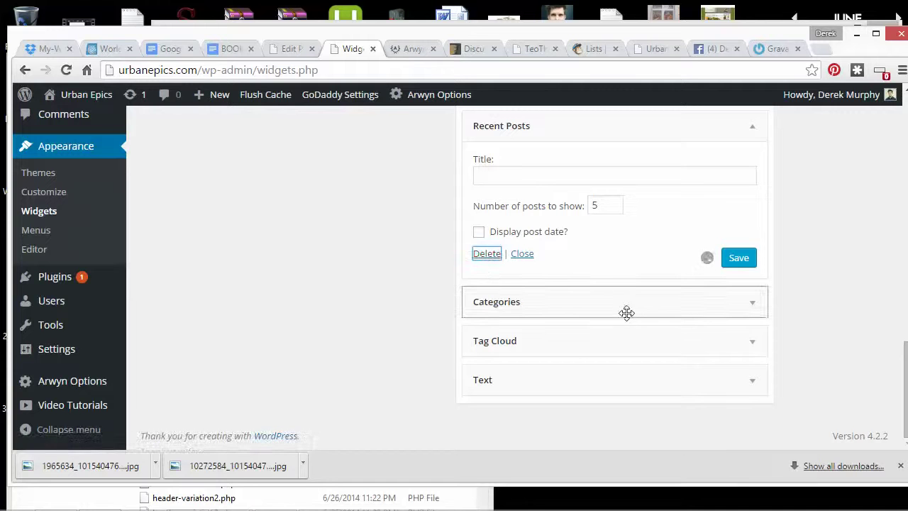
left_click(746, 381)
scroll(550, 404, "down", 2)
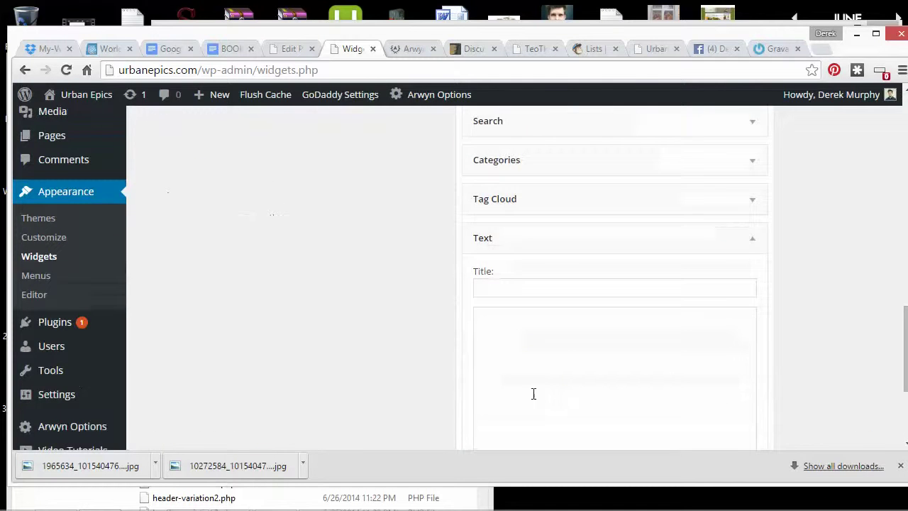
scroll(534, 394, "down", 3)
left_click(487, 370)
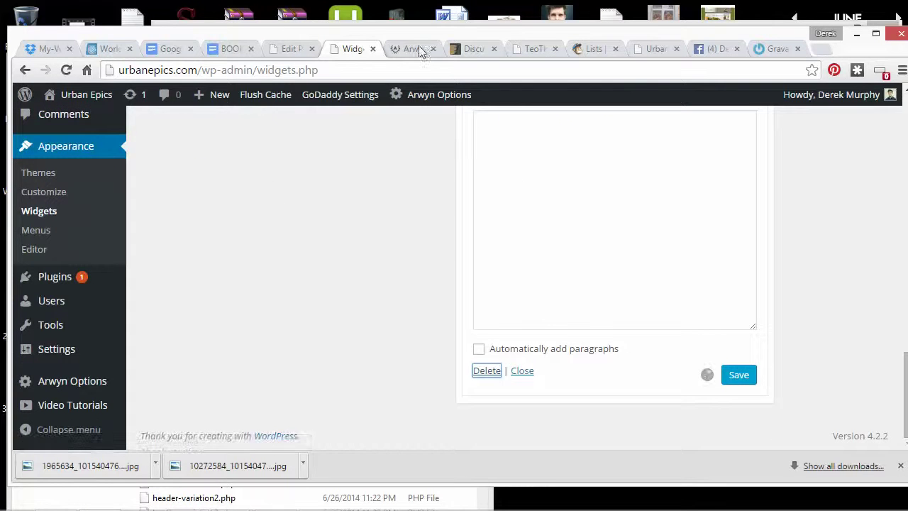
Reload the Urban Epics home page and review the sidebar from the bio photos through Recent Posts
left_click(655, 48)
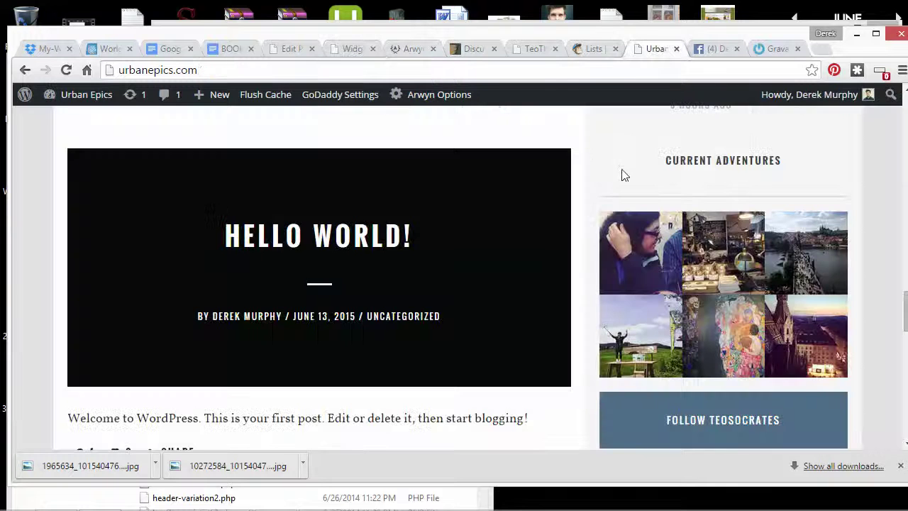
key("F5")
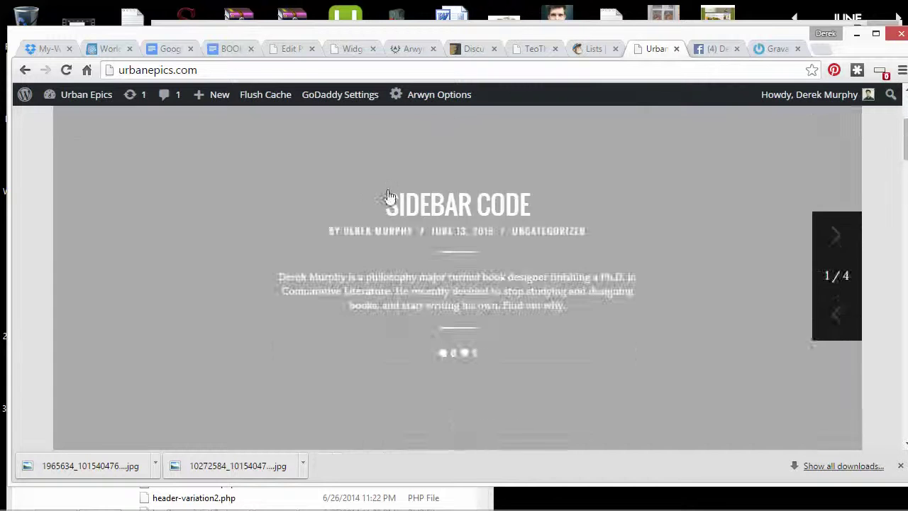
scroll(374, 205, "down", 4)
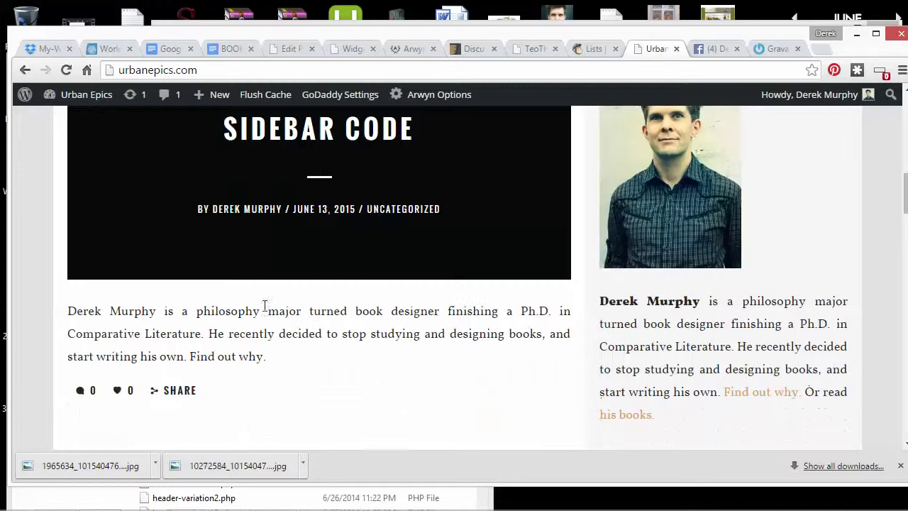
scroll(669, 351, "down", 7)
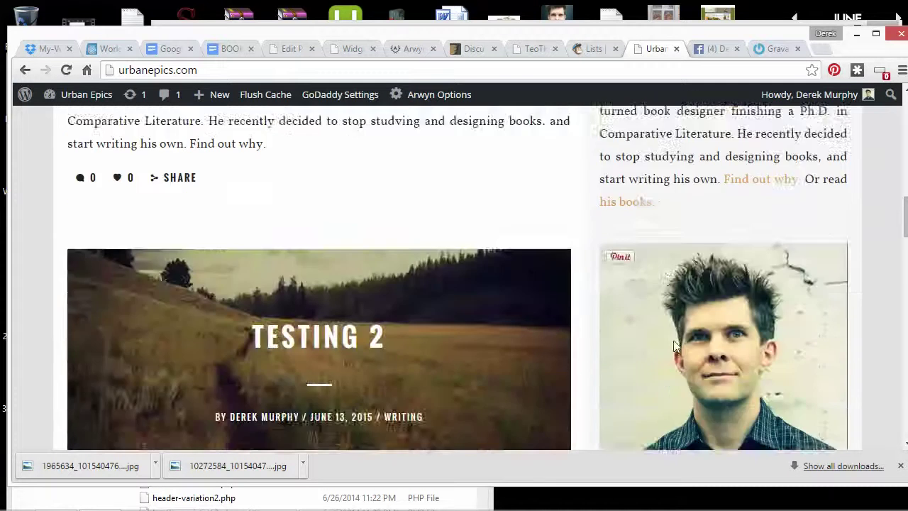
left_click_drag(665, 276, 739, 322)
left_click(709, 278)
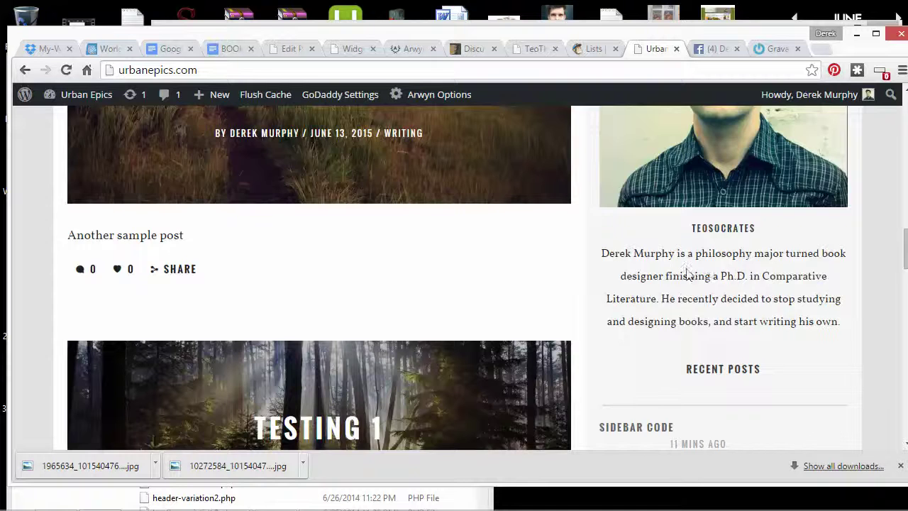
scroll(247, 251, "down", 2)
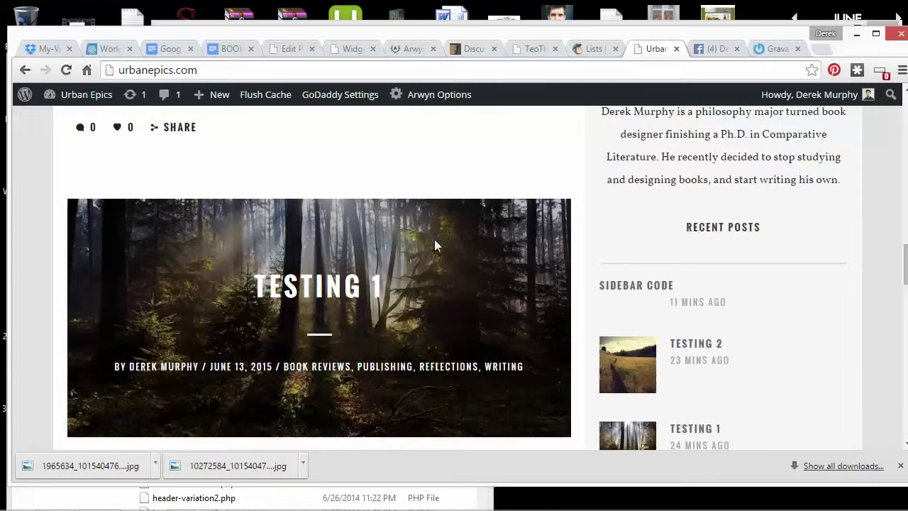
scroll(544, 365, "down", 2)
scroll(518, 334, "up", 1)
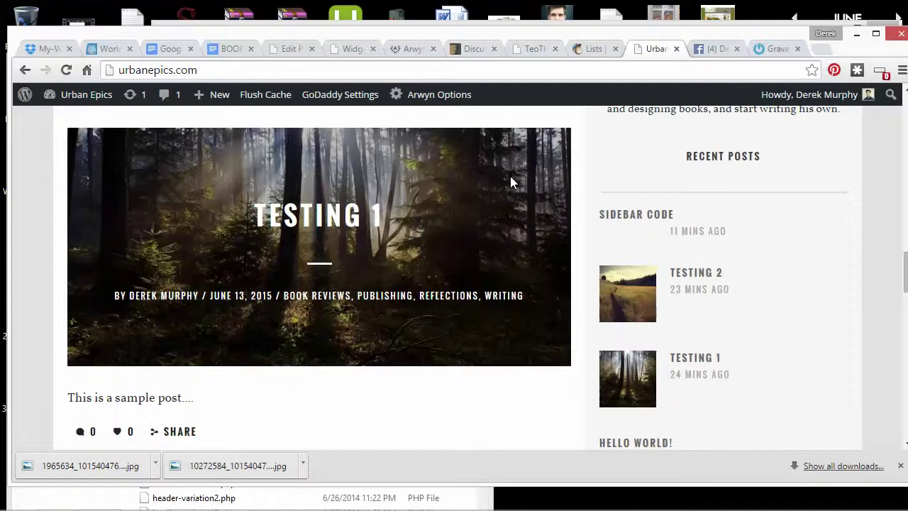
Examine the Instagram photo grid and its follow button, down to the search box in the home page sidebar
scroll(496, 186, "down", 6)
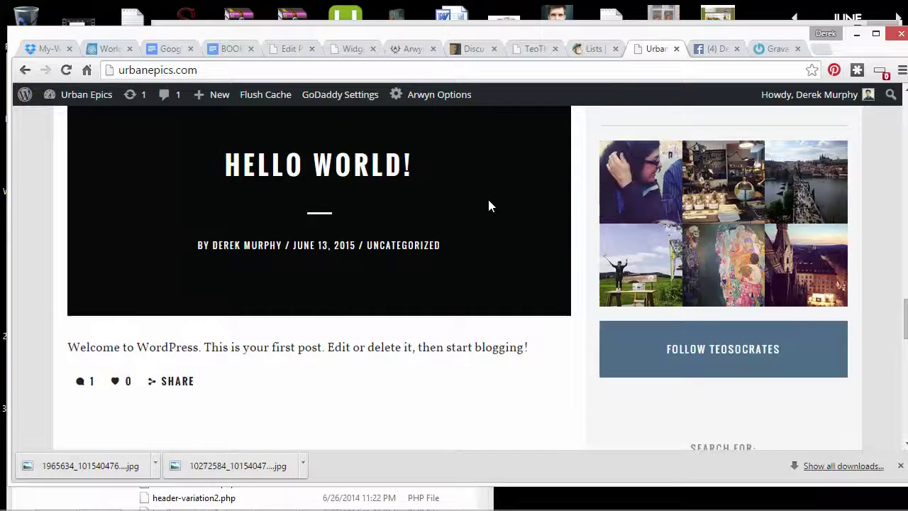
scroll(488, 197, "down", 2)
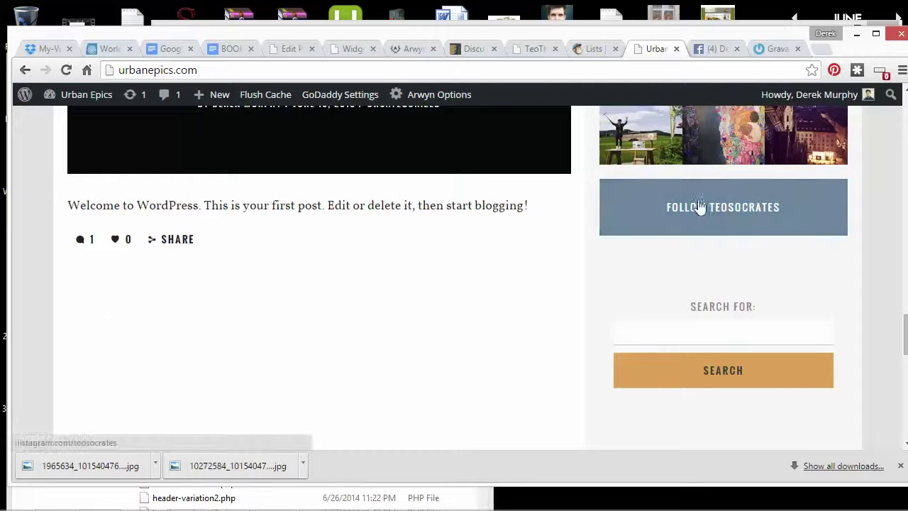
scroll(700, 206, "up", 3)
scroll(706, 298, "down", 2)
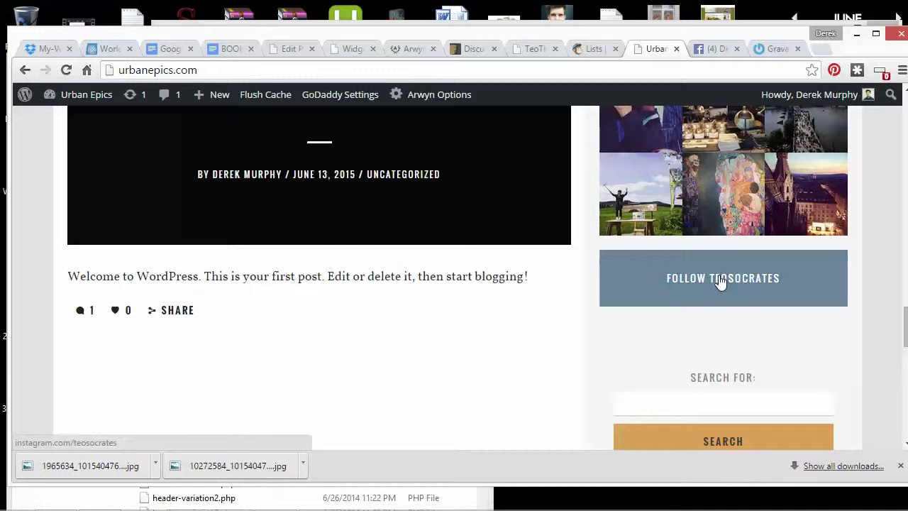
scroll(722, 280, "down", 2)
scroll(709, 152, "up", 2)
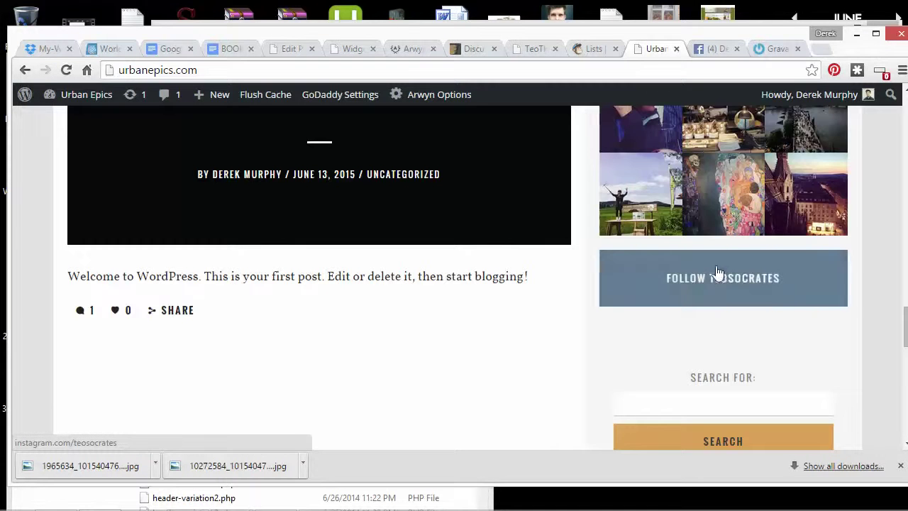
scroll(717, 273, "down", 3)
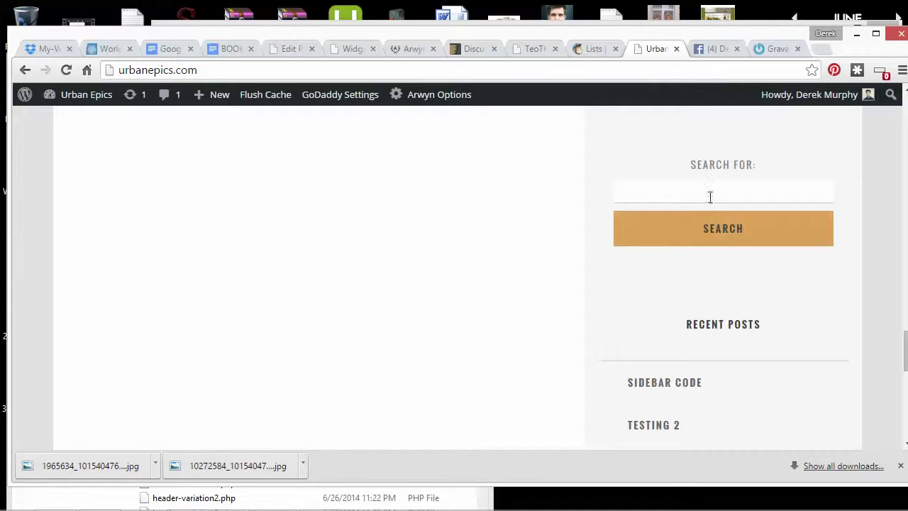
Review the Recent Posts, Categories and Tags sections in the lower sidebar, and reload the home page
scroll(586, 256, "down", 5)
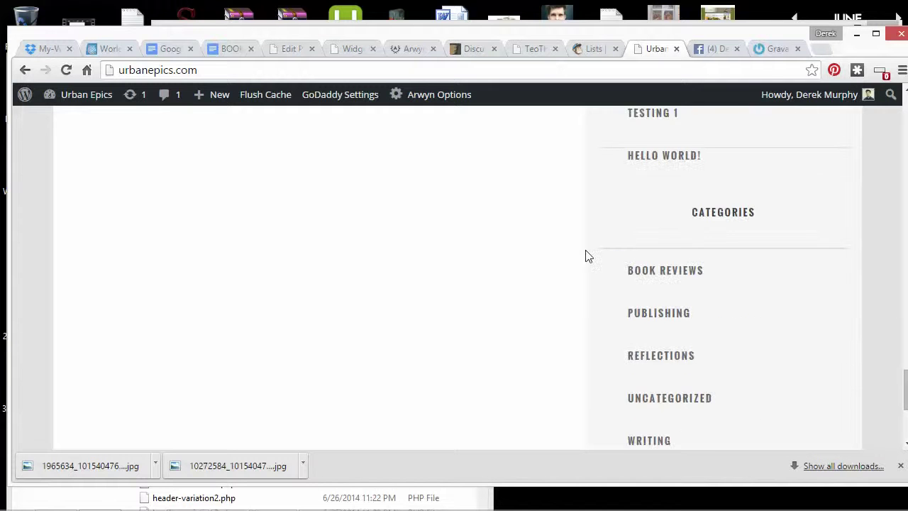
scroll(696, 183, "up", 2)
scroll(695, 183, "up", 1)
scroll(669, 227, "down", 6)
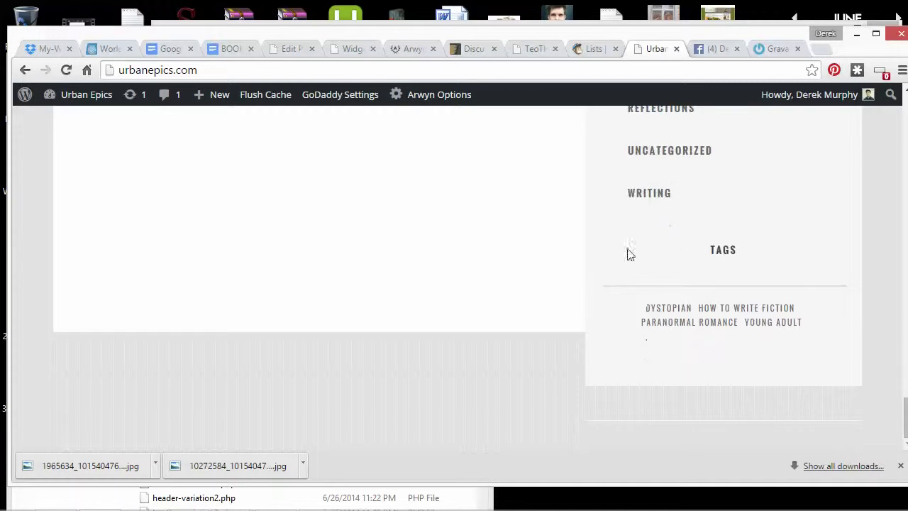
scroll(629, 253, "up", 1)
right_click(474, 233)
left_click(509, 267)
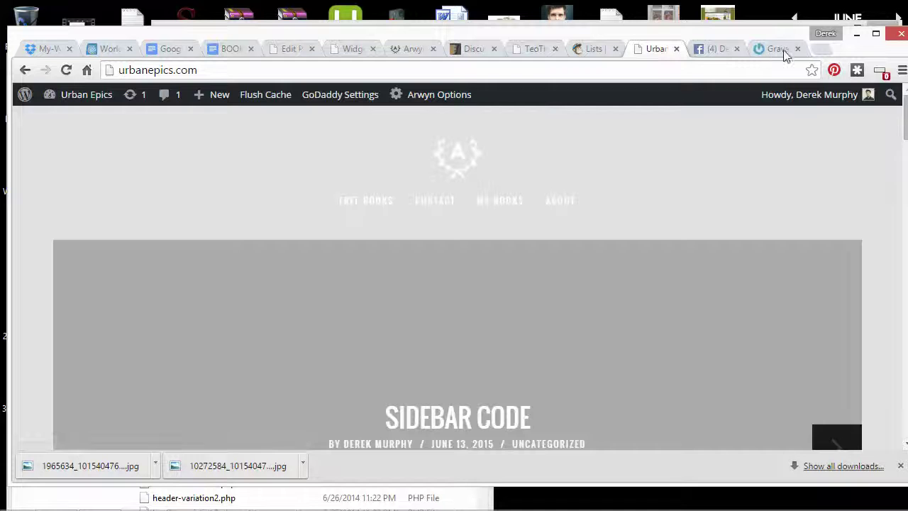
Open authoridentity.com in a new browser tab and look through its demo sidebar with the Join my List signup
left_click(827, 51)
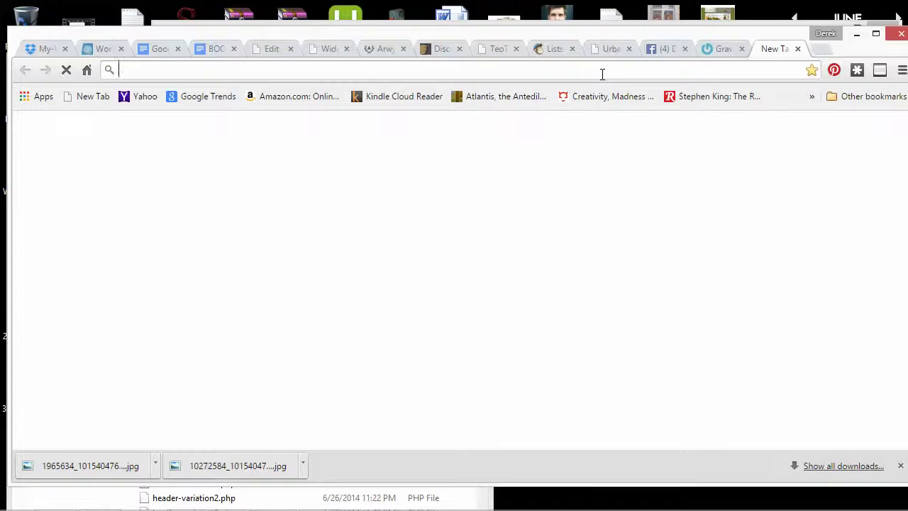
type("autho")
key("Return")
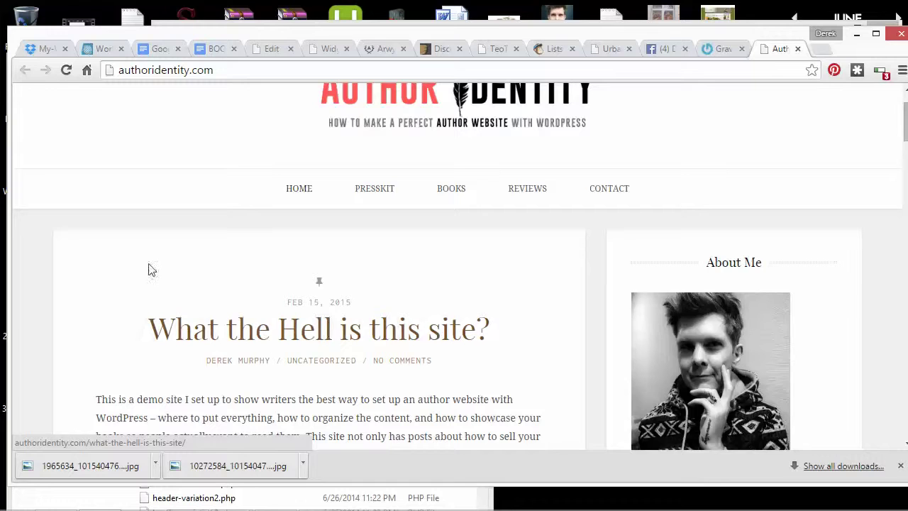
scroll(323, 369, "down", 20)
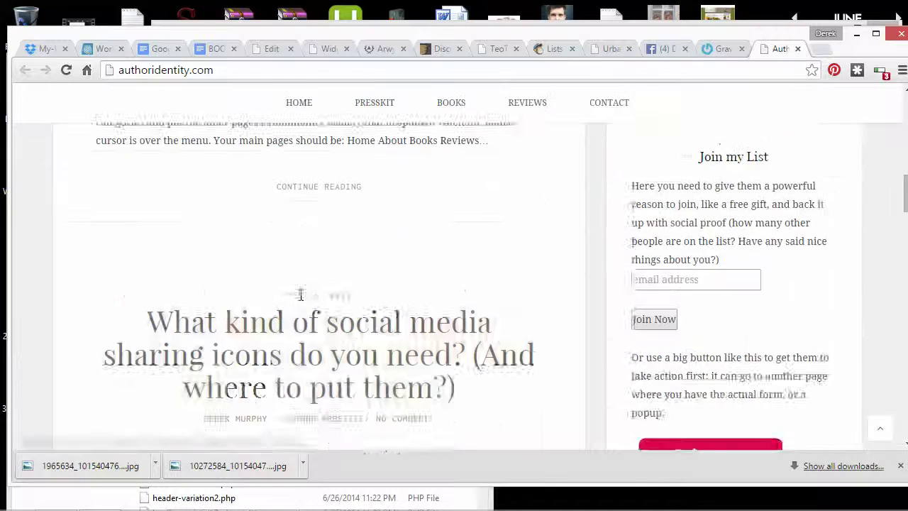
Look through the authoridentity.com demo posts and its sidebar down to Latest Tweets, Browse Tags and Recommended links
scroll(310, 293, "up", 4)
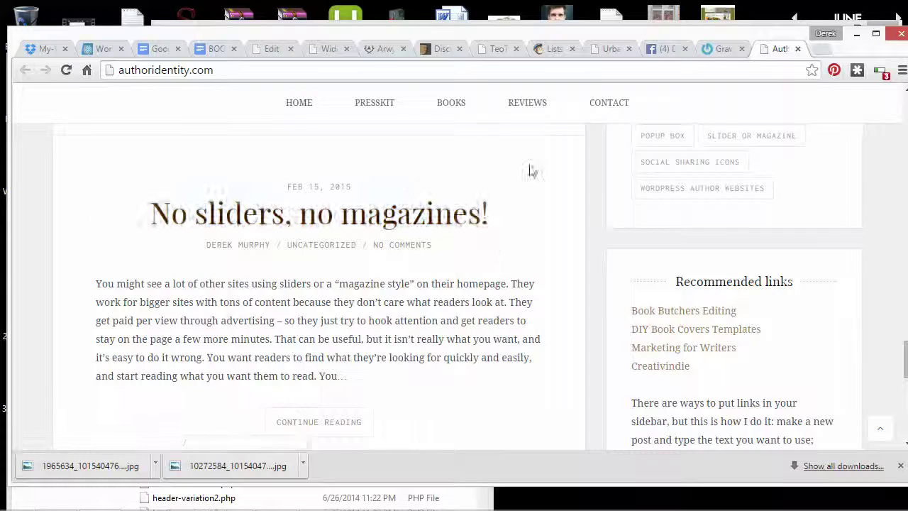
scroll(533, 170, "down", 4)
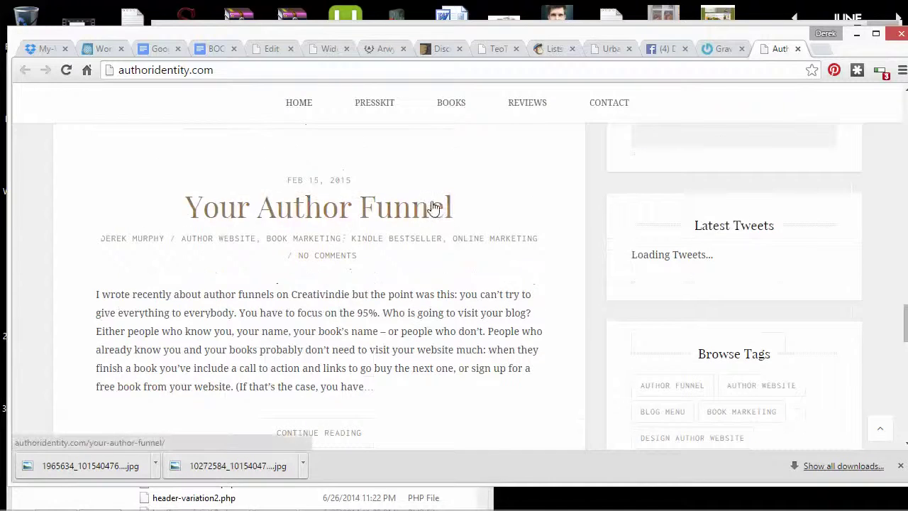
scroll(431, 206, "up", 6)
scroll(440, 202, "up", 15)
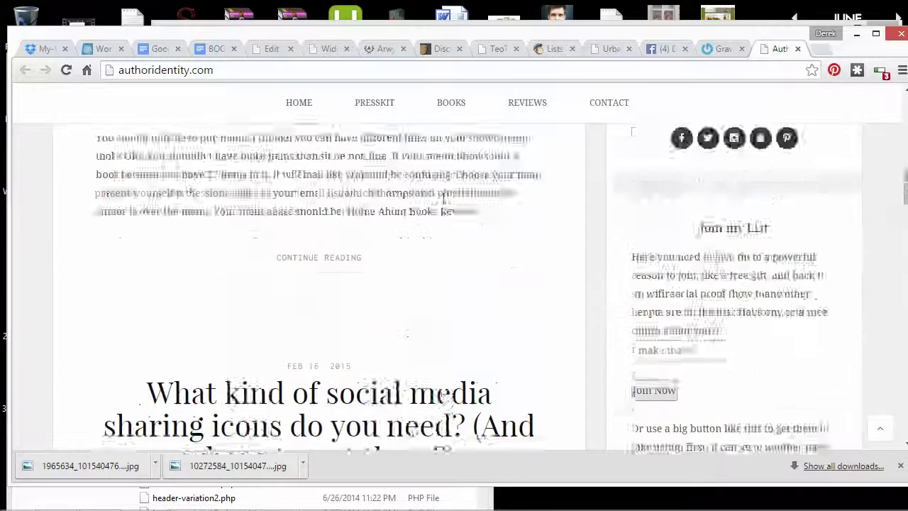
scroll(440, 195, "down", 3)
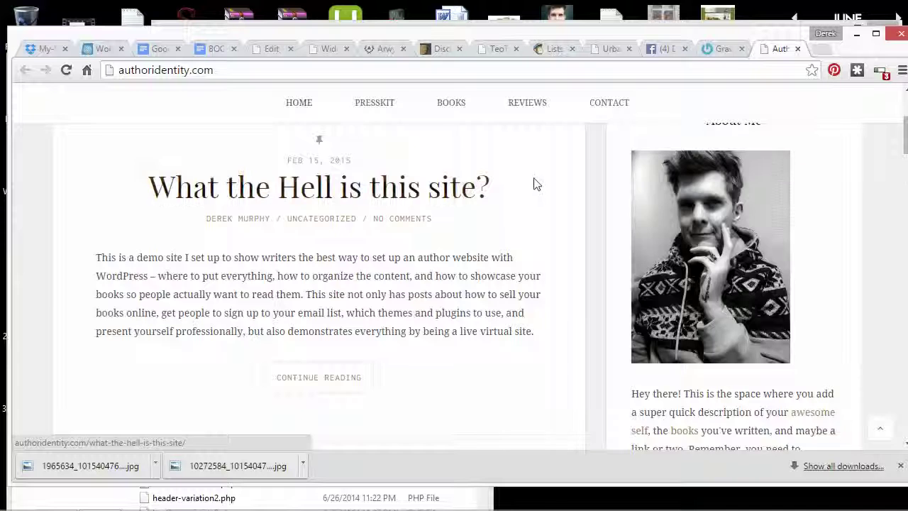
scroll(533, 170, "up", 3)
Return to the Urban Epics home page and examine the text of the Sidebar Code post beside the sidebar bio
left_click(601, 49)
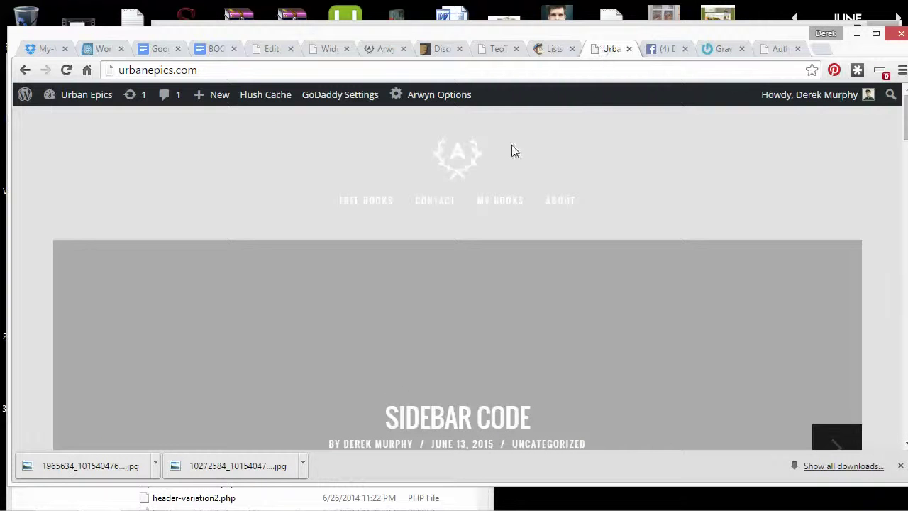
scroll(514, 151, "down", 4)
scroll(395, 215, "down", 6)
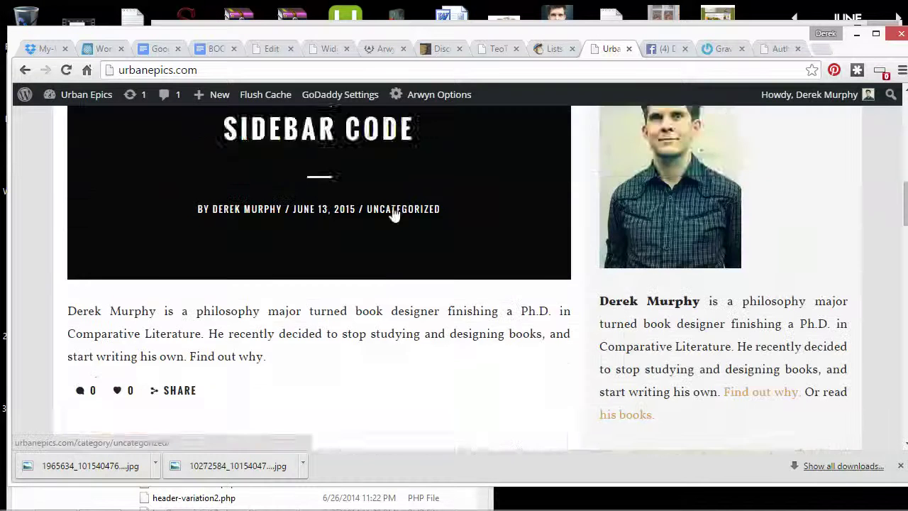
scroll(395, 215, "down", 4)
scroll(340, 211, "up", 3)
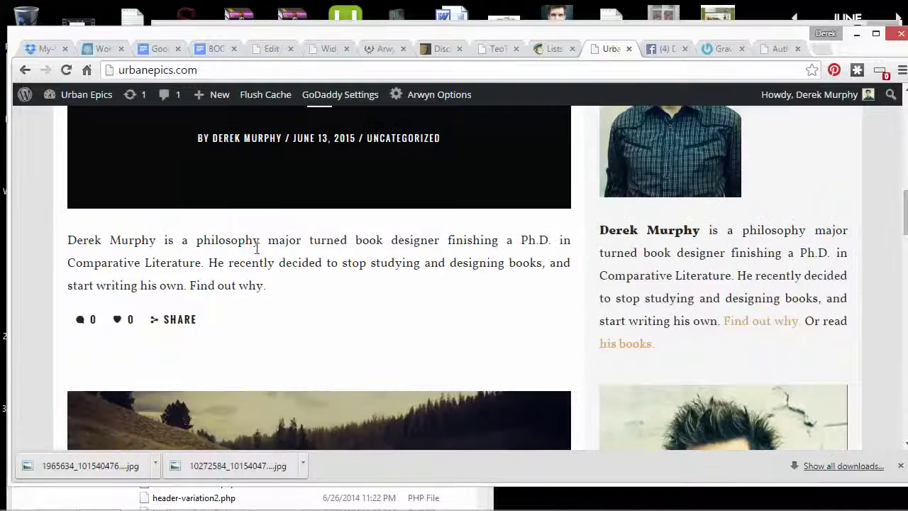
Open the Arwyn theme's Customization options and review the typography settings for menu items, titles, post content and sliders, plus the secondary color
left_click(332, 49)
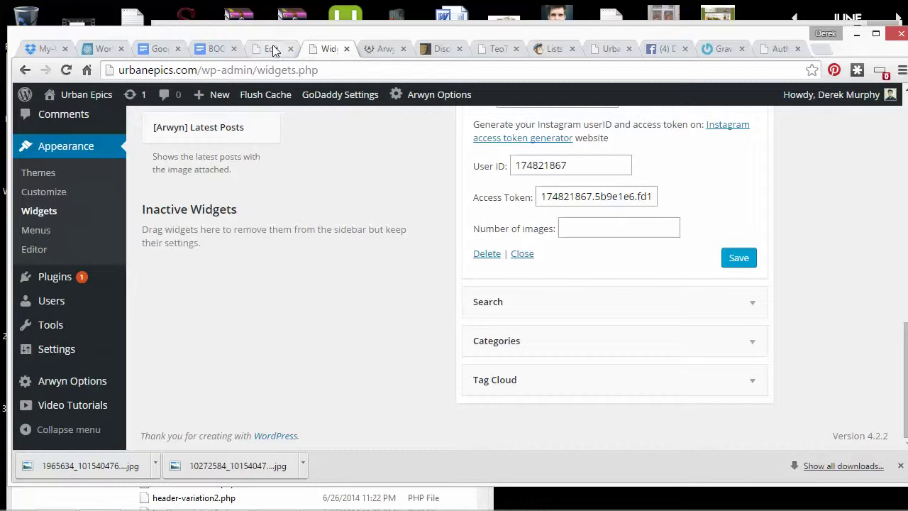
mouse_move(76, 387)
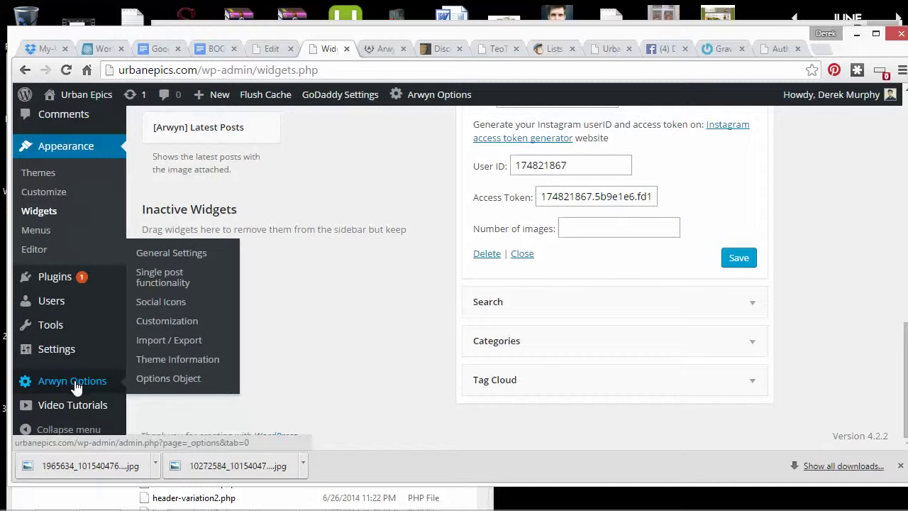
left_click(174, 322)
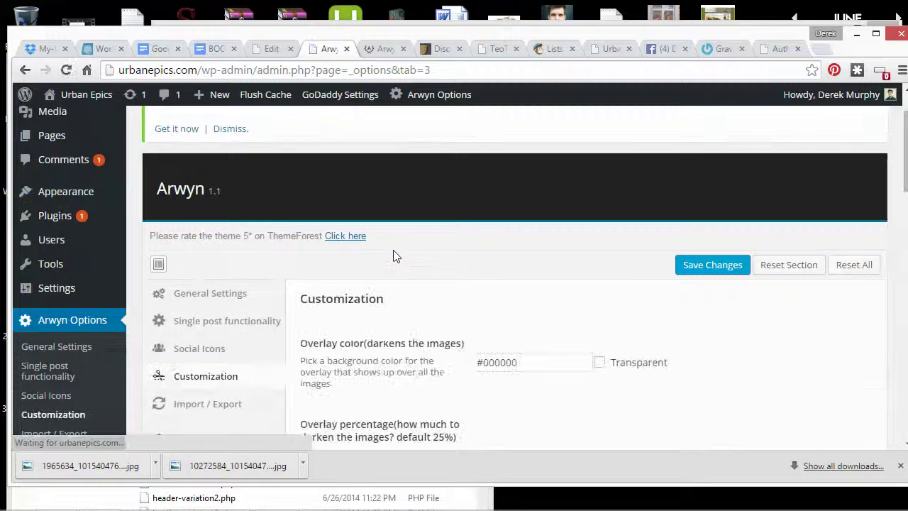
scroll(393, 255, "down", 2)
scroll(376, 287, "down", 8)
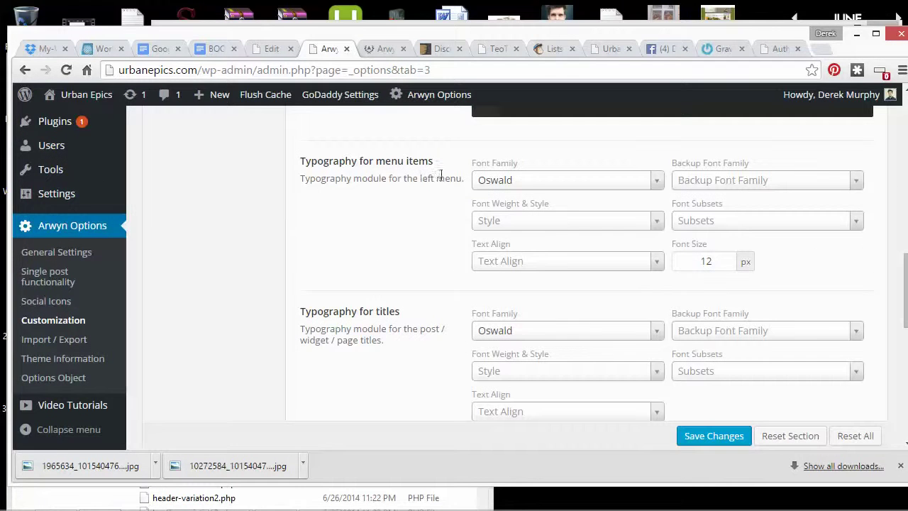
scroll(426, 213, "down", 2)
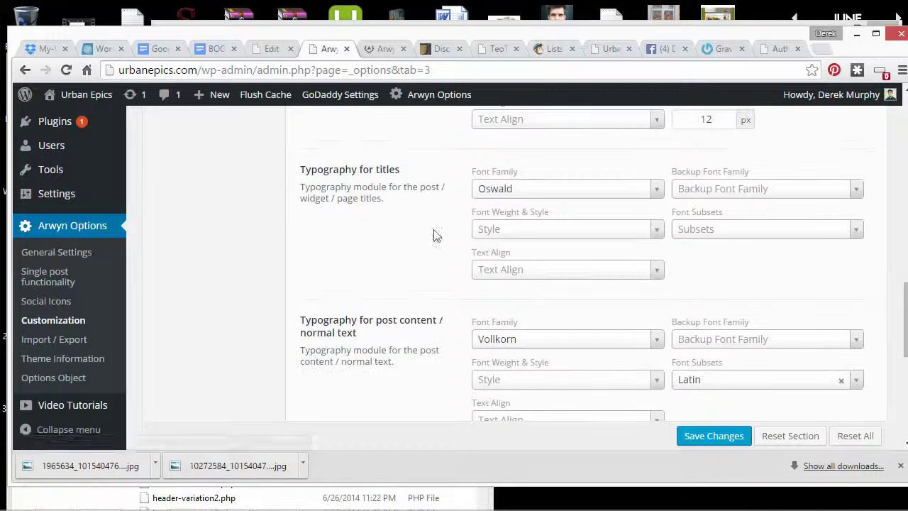
scroll(440, 224, "down", 2)
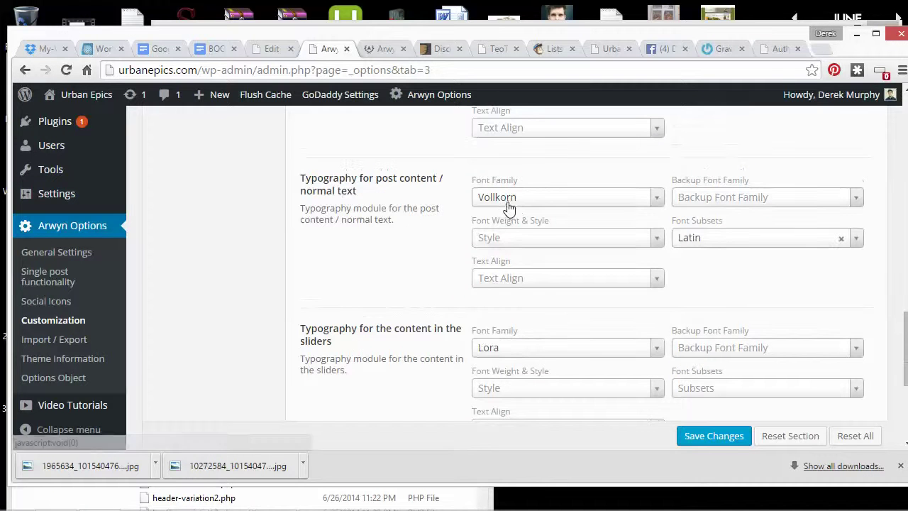
scroll(443, 212, "down", 2)
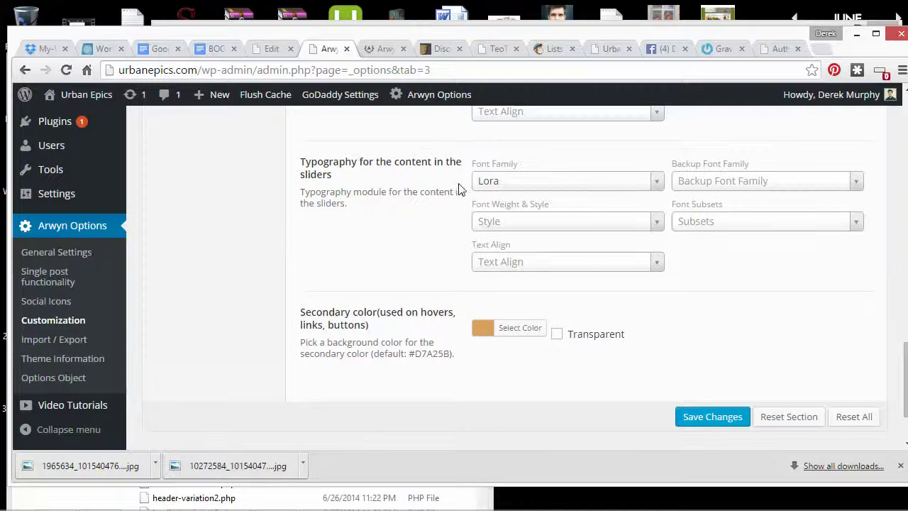
scroll(489, 159, "up", 4)
Return to authoridentity.com and examine the fonts of its post titles and body text alongside the About Me and Follow Me sections
left_click(778, 48)
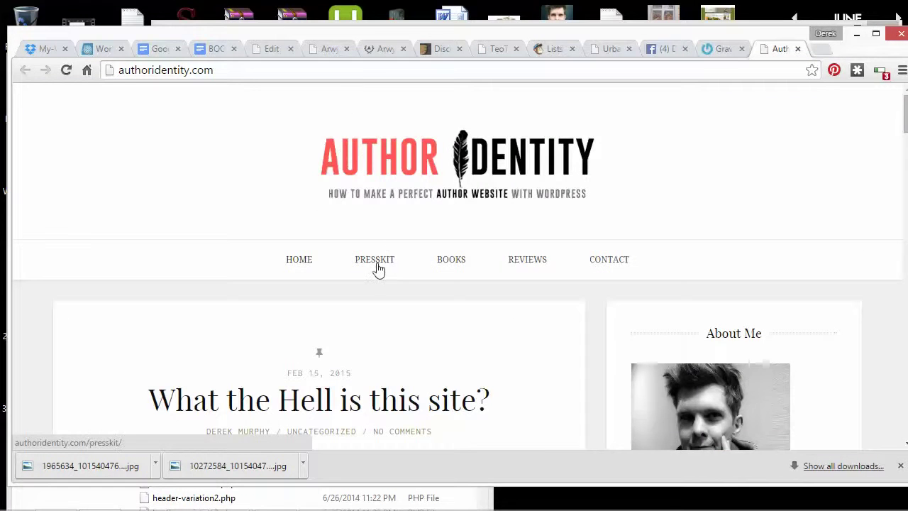
scroll(402, 263, "down", 2)
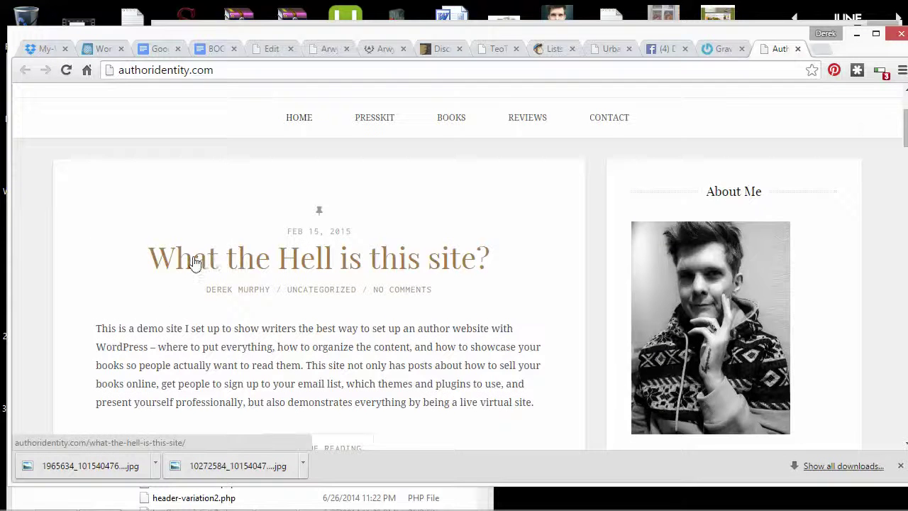
scroll(460, 337, "down", 2)
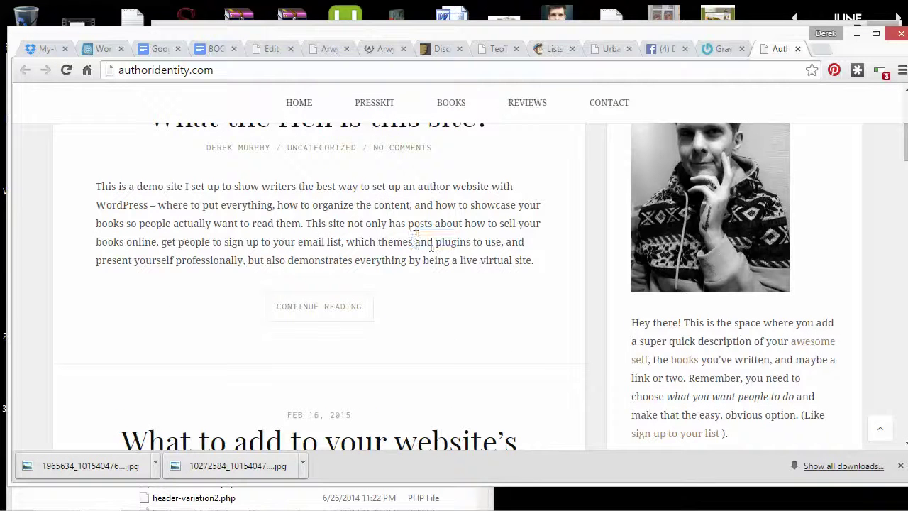
left_click_drag(414, 241, 185, 187)
scroll(726, 347, "down", 3)
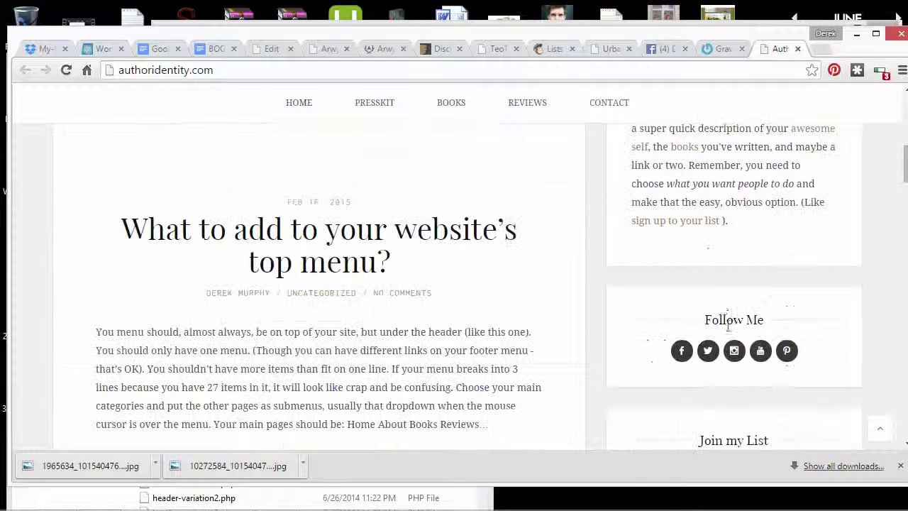
scroll(692, 294, "down", 5)
scroll(667, 288, "up", 10)
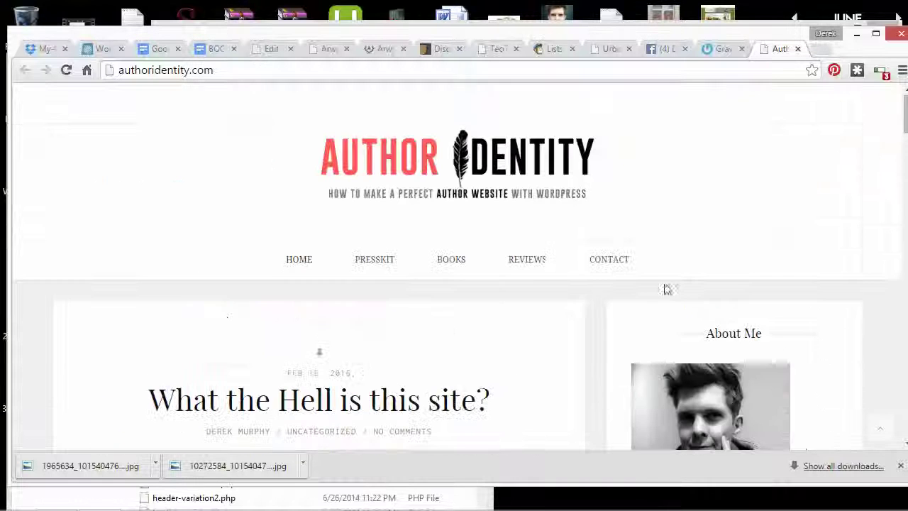
Switch to the Arwyn demo site and review its header, posts and sidebar from the profile photo through Instagram to the Facebook plugin
left_click(379, 50)
scroll(371, 171, "up", 5)
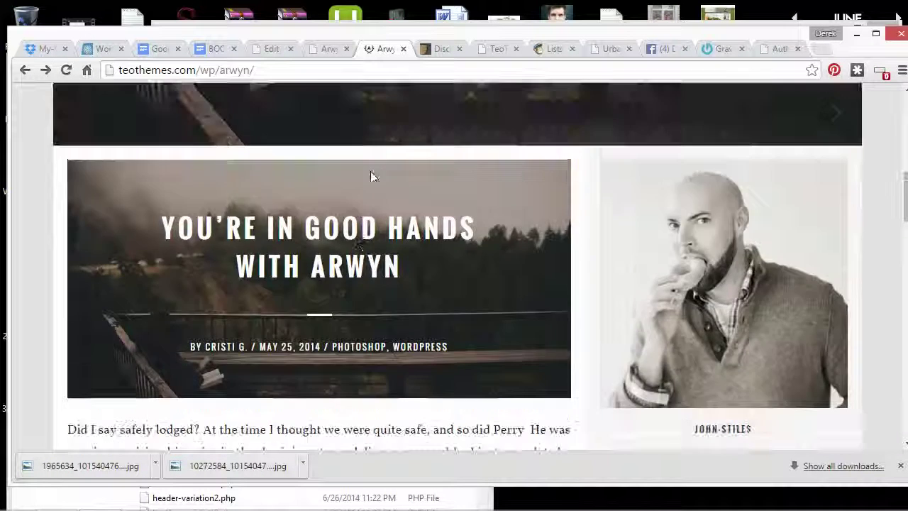
scroll(381, 174, "up", 3)
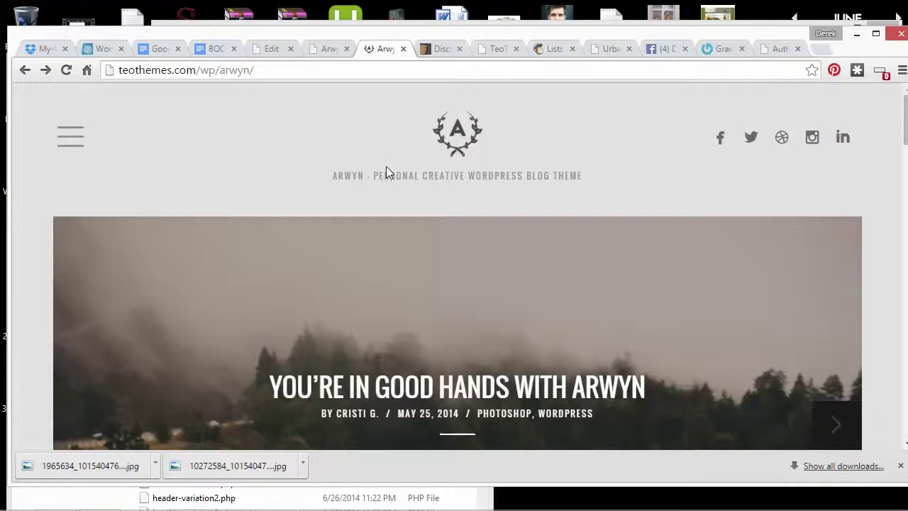
scroll(404, 183, "down", 10)
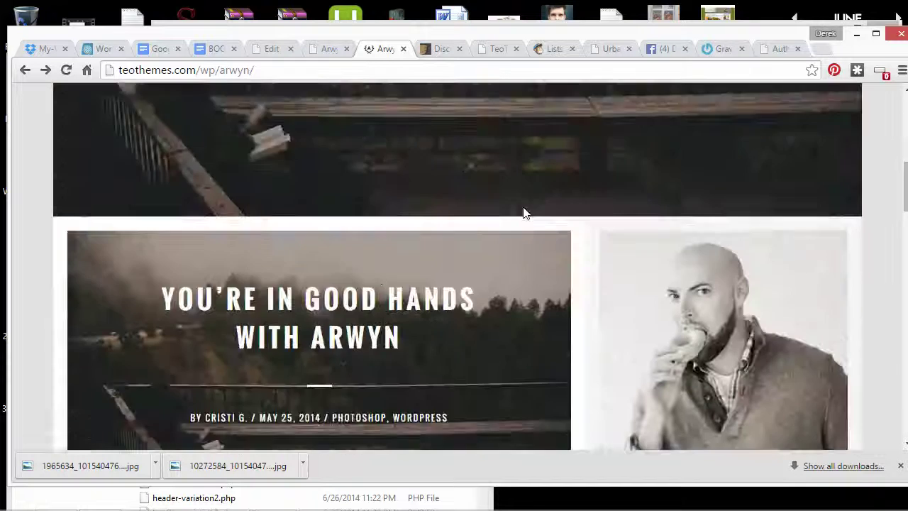
scroll(524, 213, "down", 4)
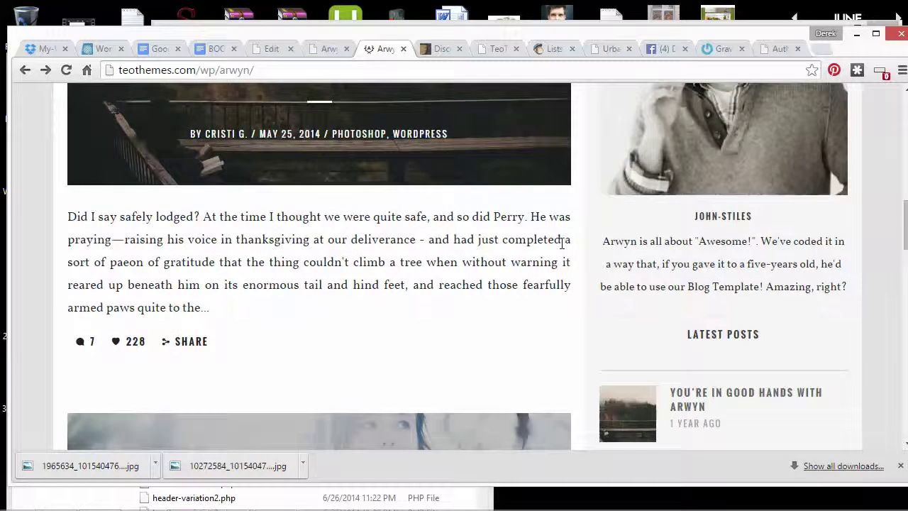
scroll(496, 234, "down", 12)
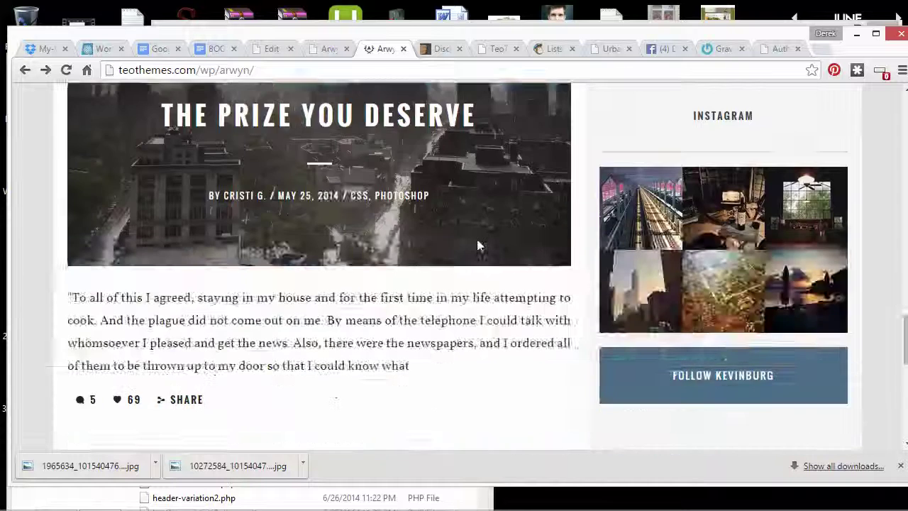
scroll(478, 245, "down", 4)
scroll(481, 256, "down", 4)
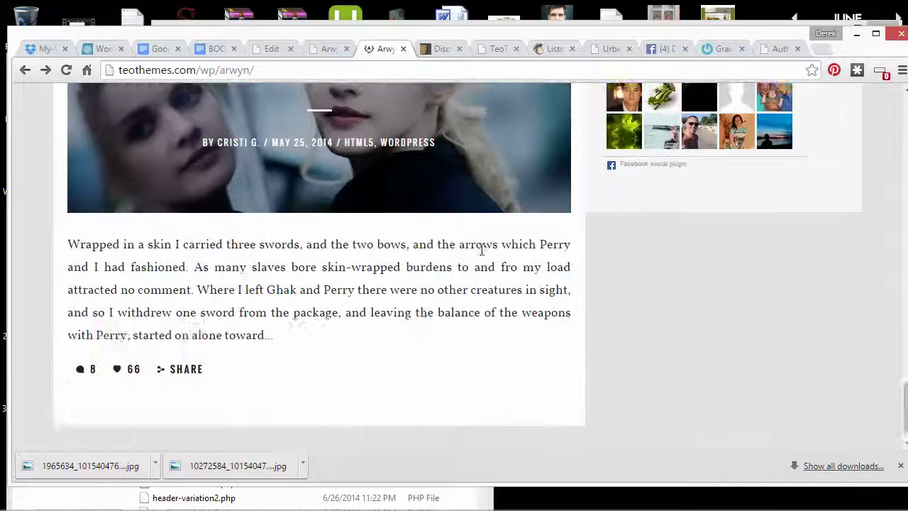